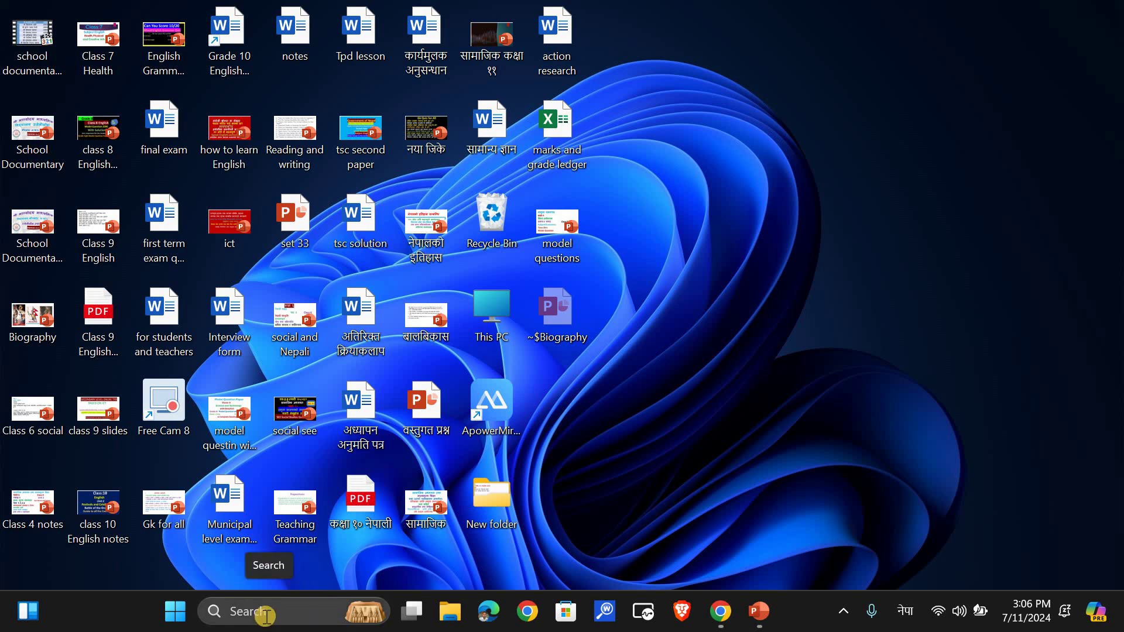
Search Windows for 'power' in English and launch PowerPoint from the result.
{"action": "left_click", "coordinate": [270, 619]}
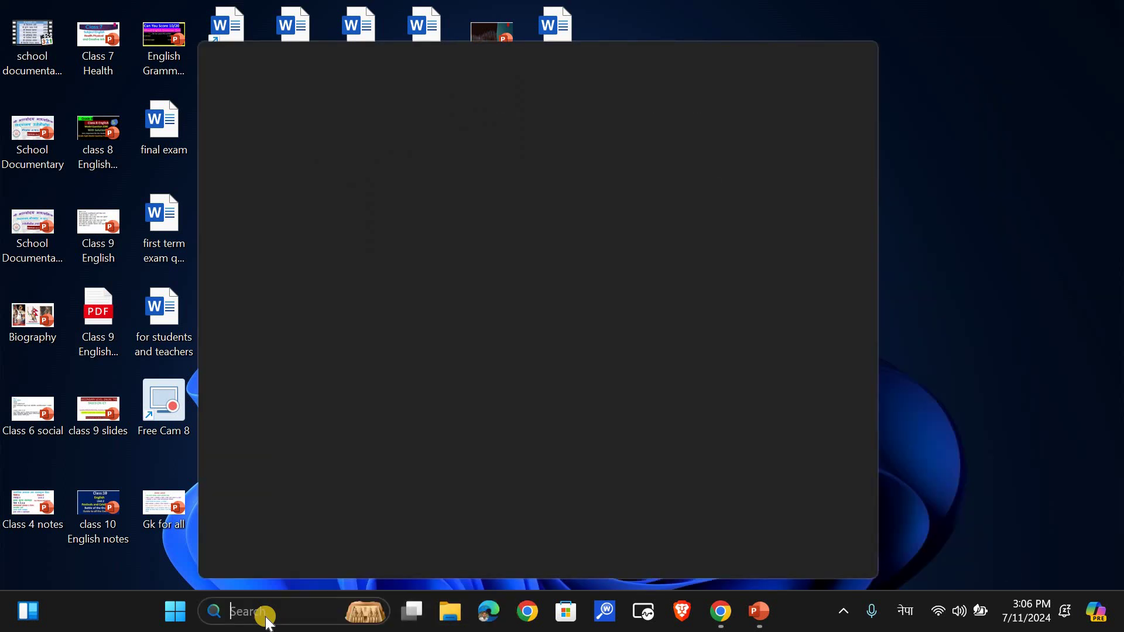
{"action": "type", "text": "प्रथम पत्र"}
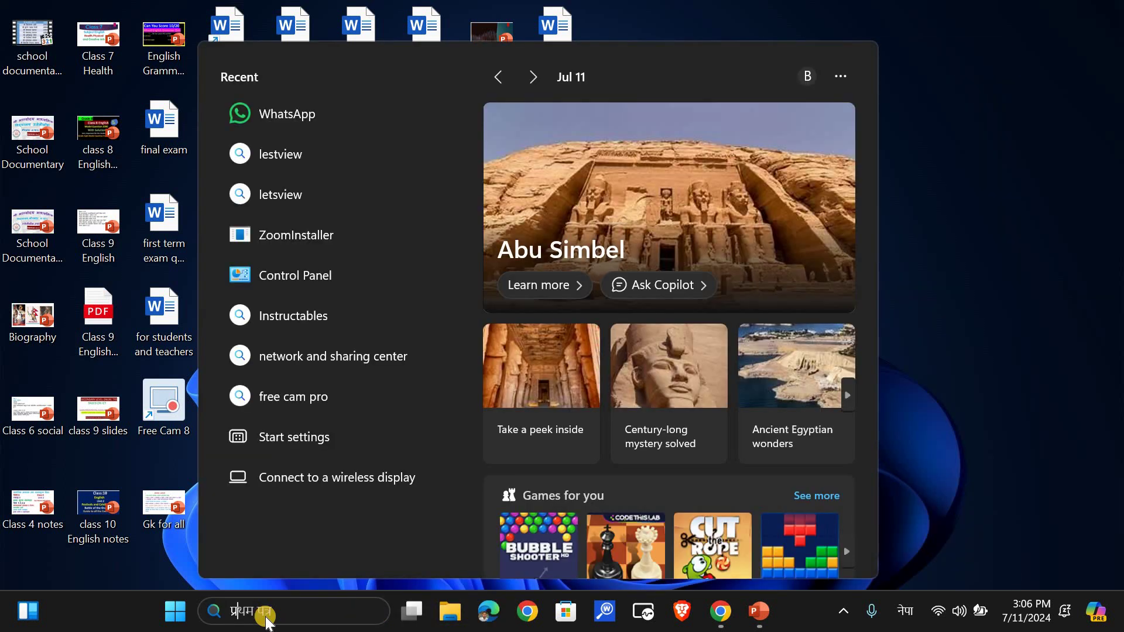
{"action": "key", "text": "ctrl+a"}
{"action": "key", "text": "BackSpace"}
{"action": "key", "text": "alt+shift"}
{"action": "type", "text": "po"}
{"action": "type", "text": "wer"}
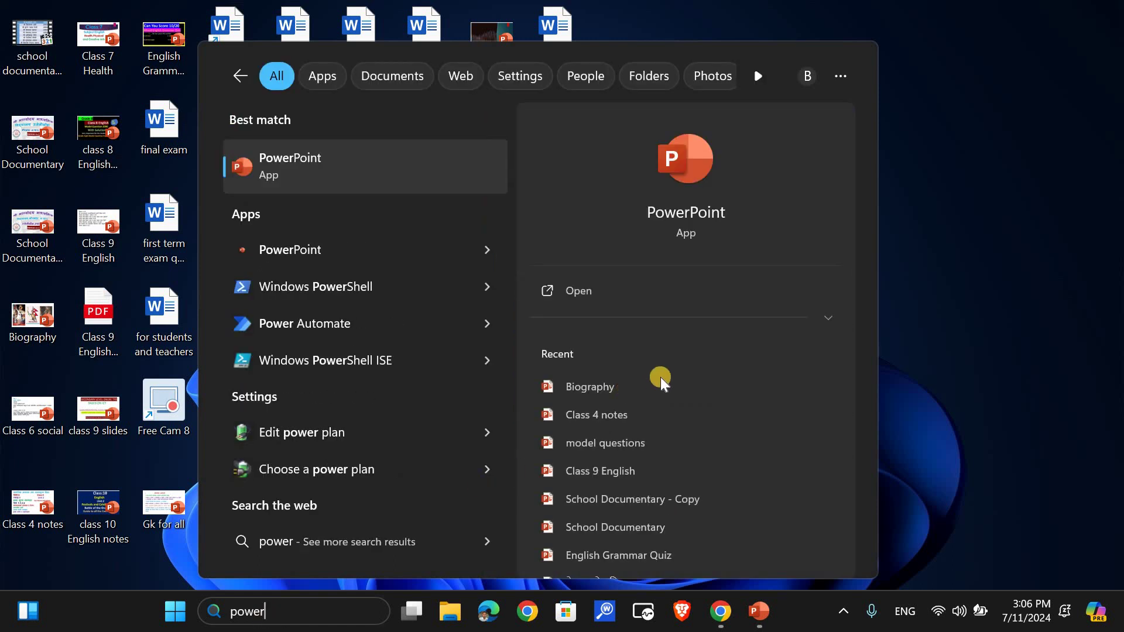
{"action": "left_click", "coordinate": [586, 298]}
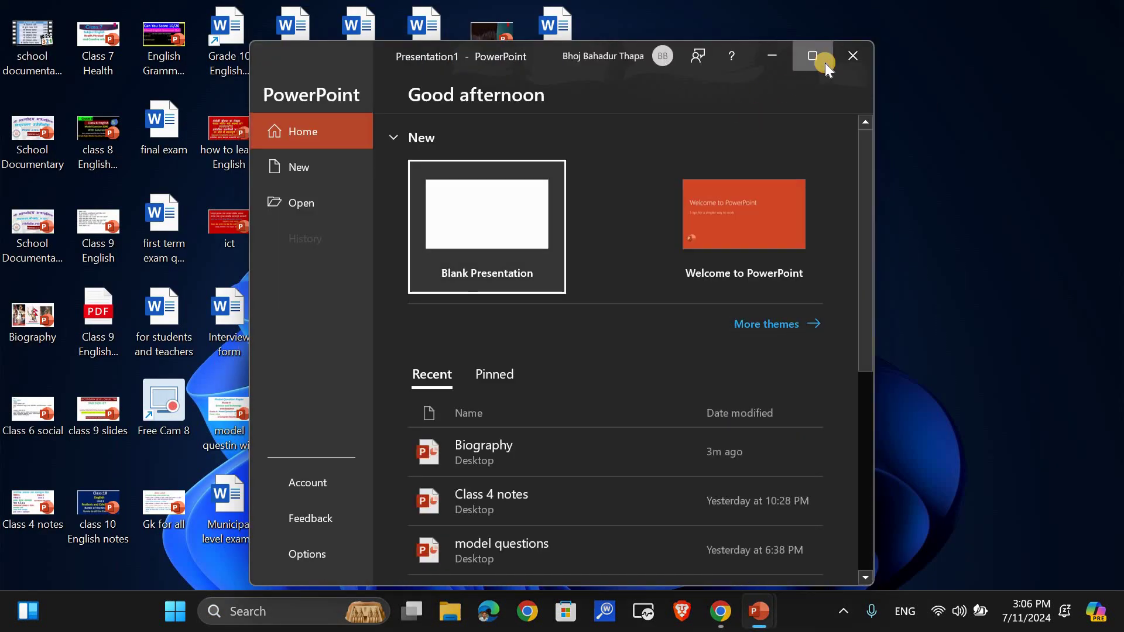
Maximize the PowerPoint window and start a Blank Presentation.
{"action": "left_click", "coordinate": [823, 61]}
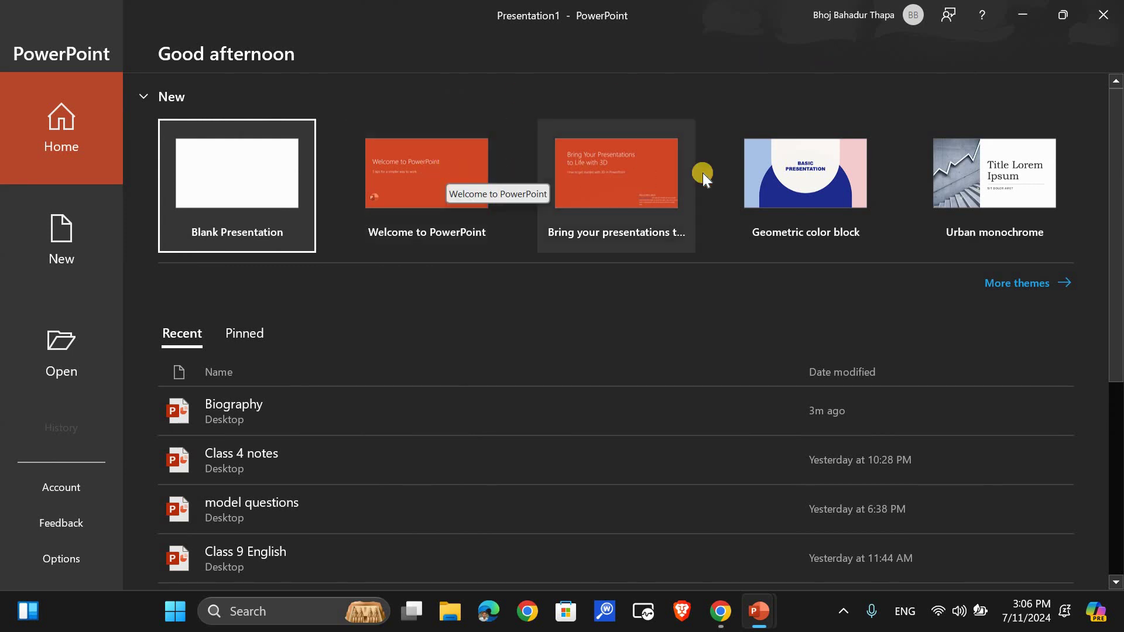
{"action": "left_click", "coordinate": [269, 166]}
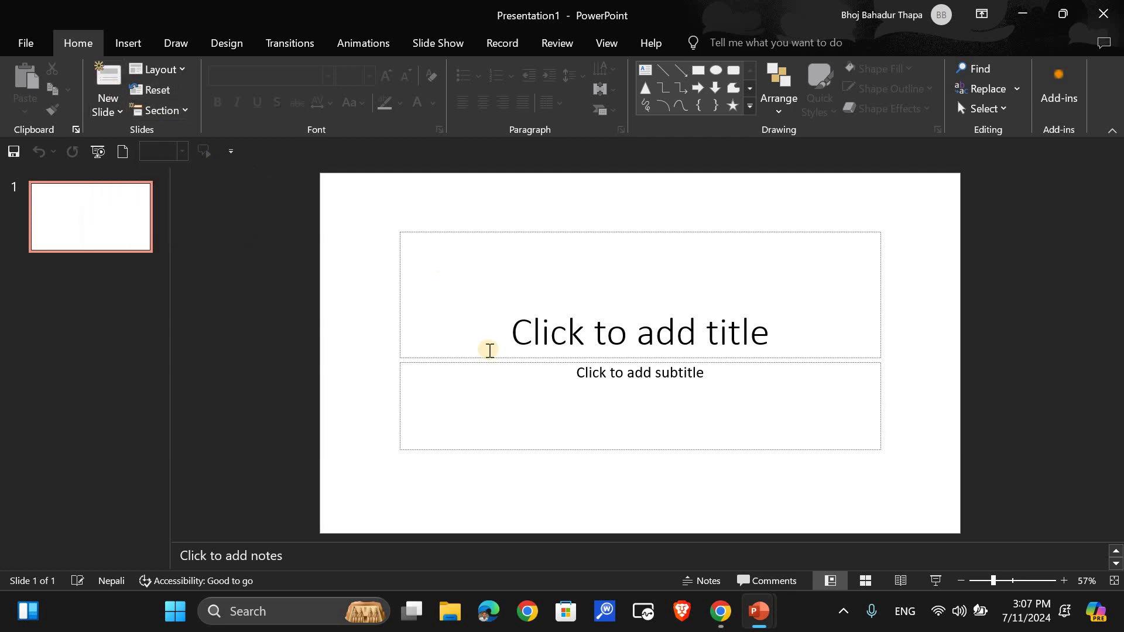
Enter 'Pokhara' as the slide title and 'A must -visit place' as the subtitle.
{"action": "left_click", "coordinate": [504, 279]}
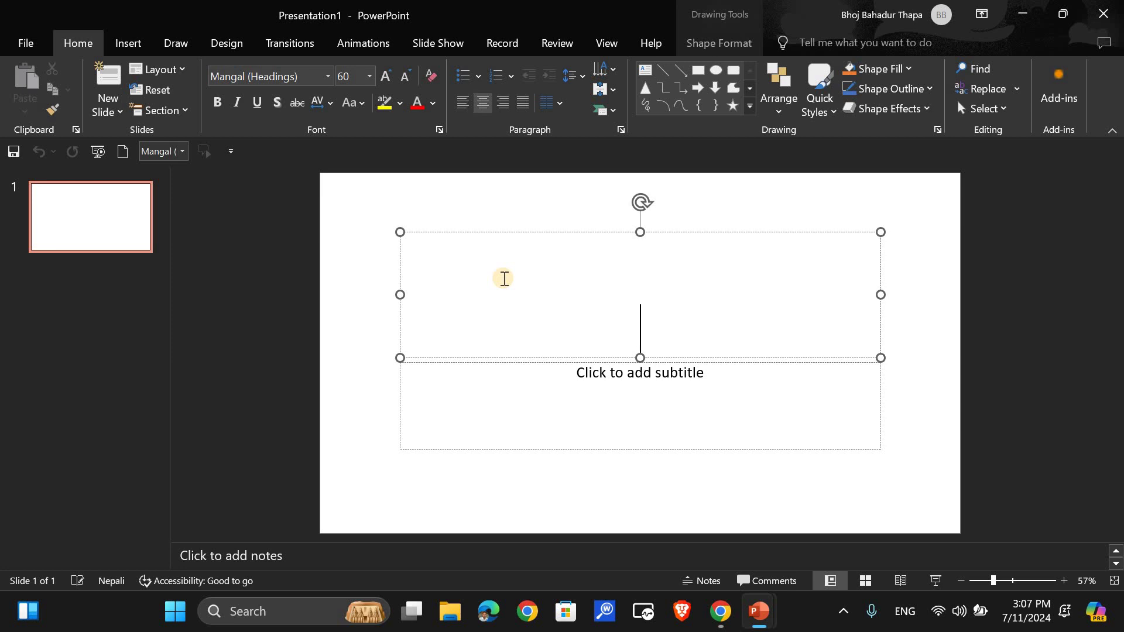
{"action": "type", "text": "Pok"}
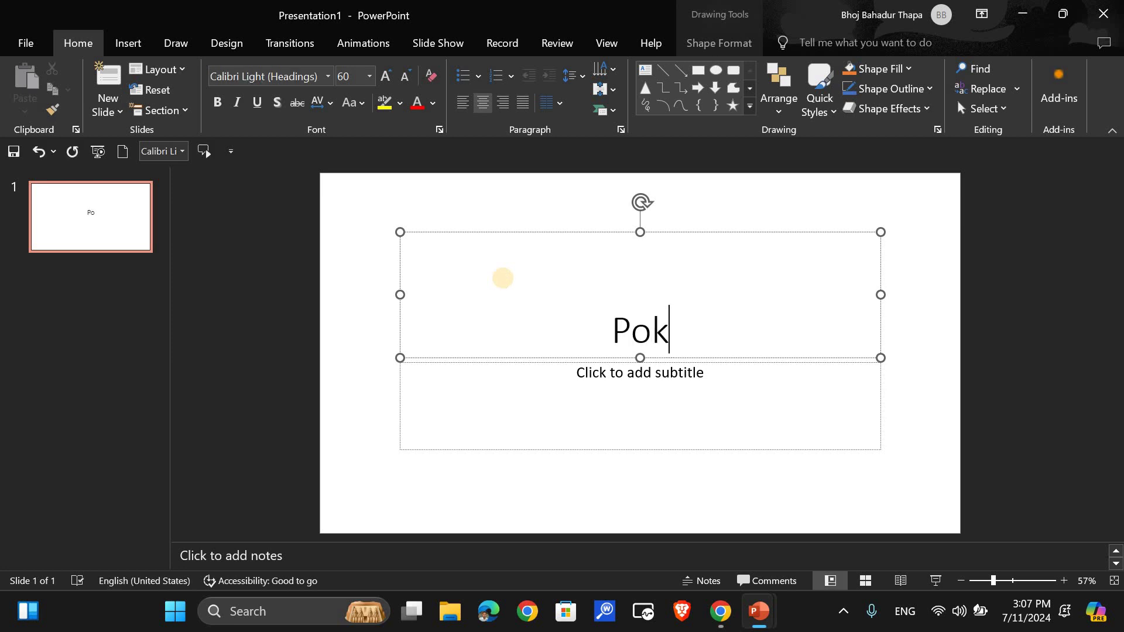
{"action": "type", "text": "hara"}
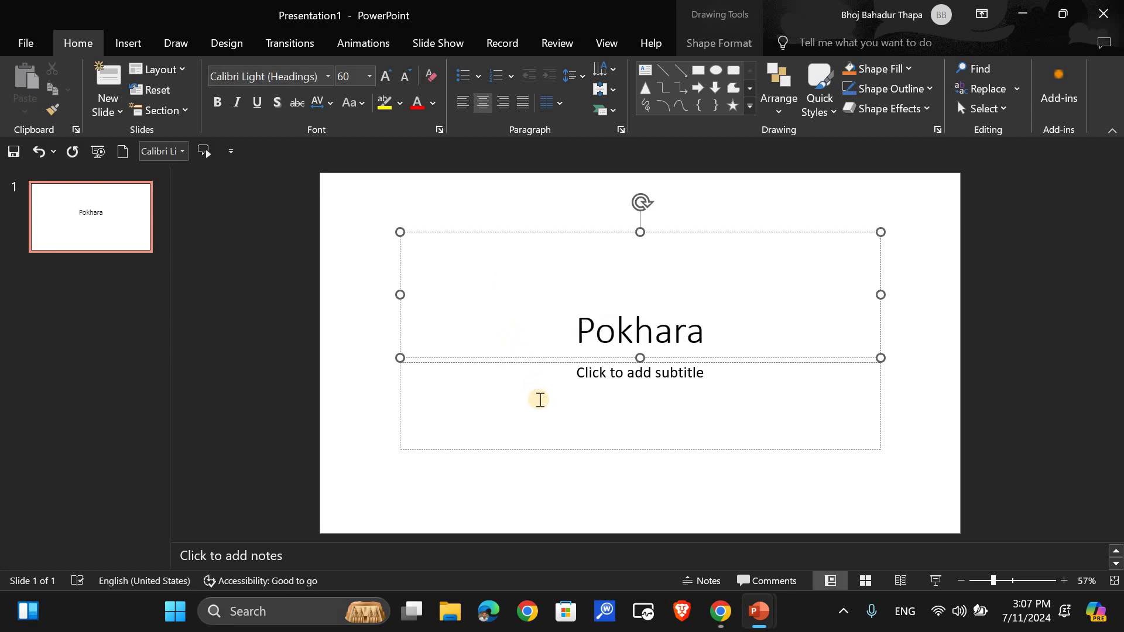
{"action": "left_click", "coordinate": [540, 400]}
{"action": "type", "text": "A"}
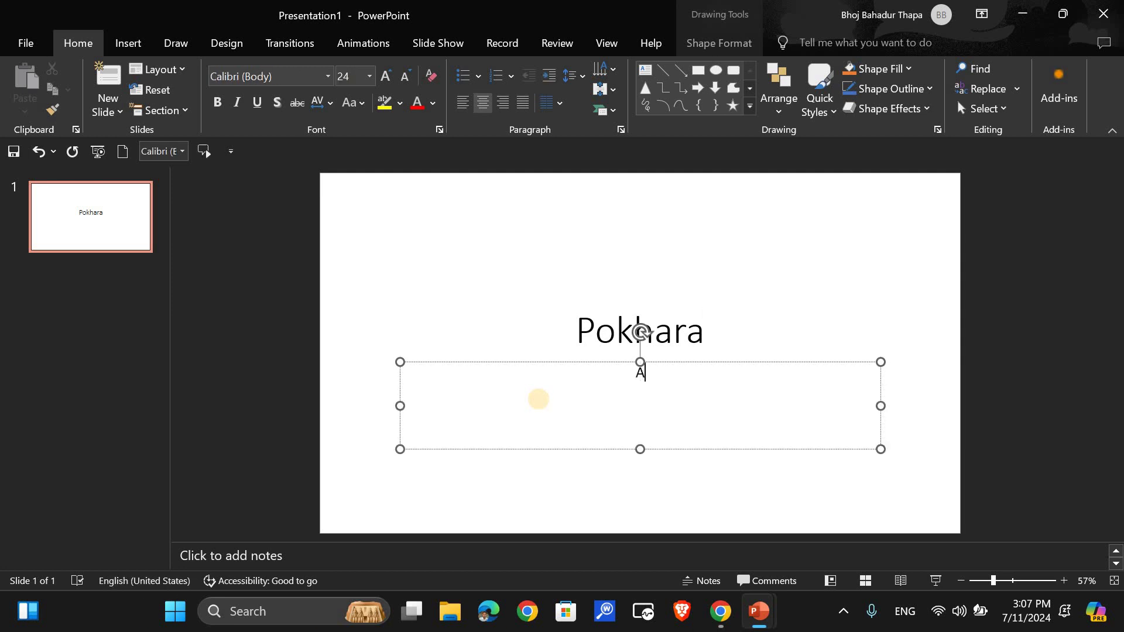
{"action": "type", "text": " must"}
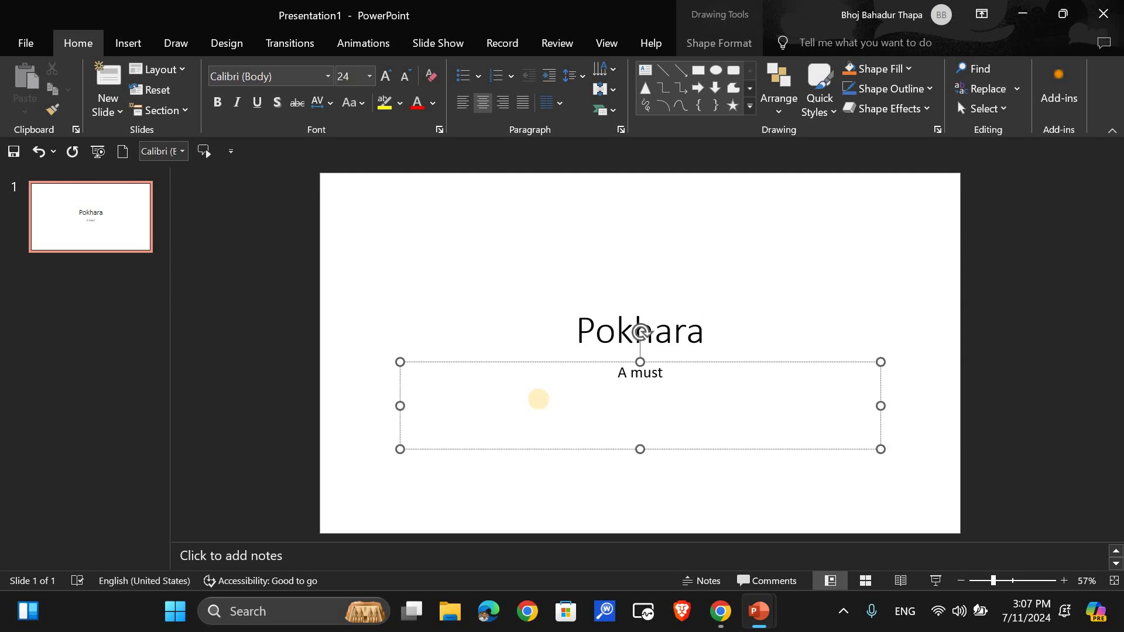
{"action": "type", "text": " -vs"}
{"action": "key", "text": "BackSpace"}
{"action": "type", "text": "i"}
{"action": "type", "text": "sit place"}
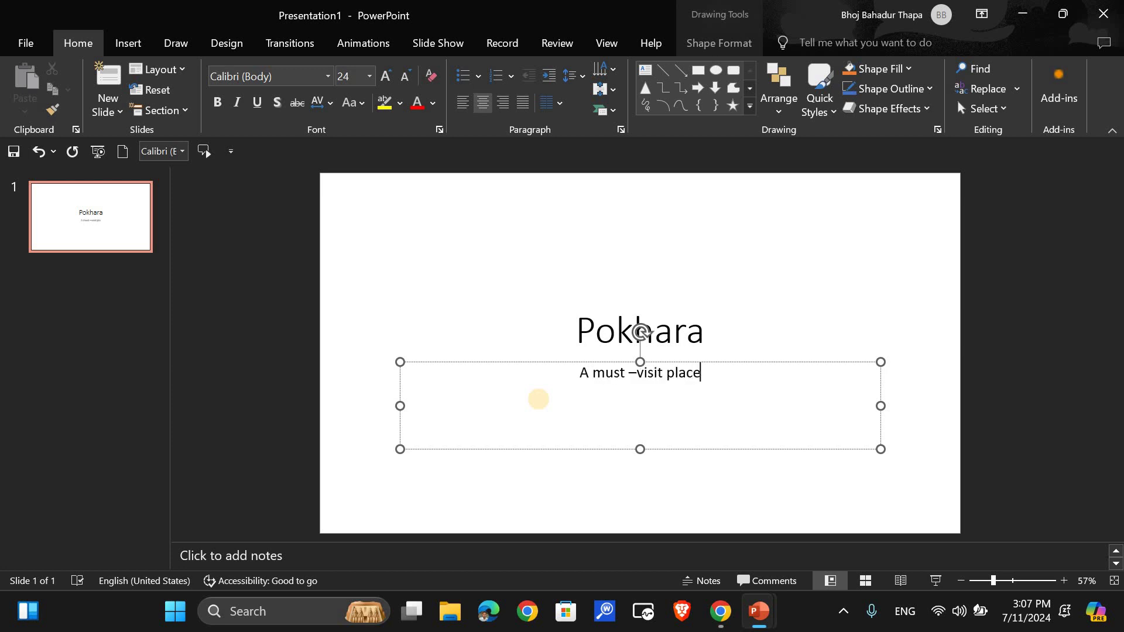
Make the 'Pokhara' title bold, 115 pt and green.
{"action": "left_click", "coordinate": [243, 321]}
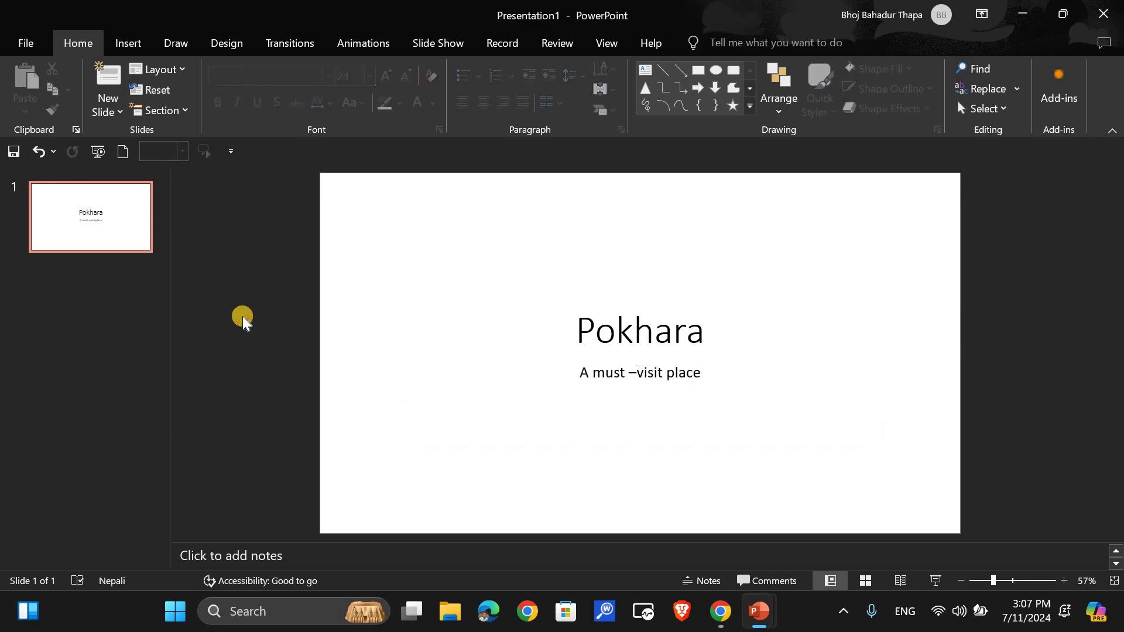
{"action": "left_click", "coordinate": [581, 330]}
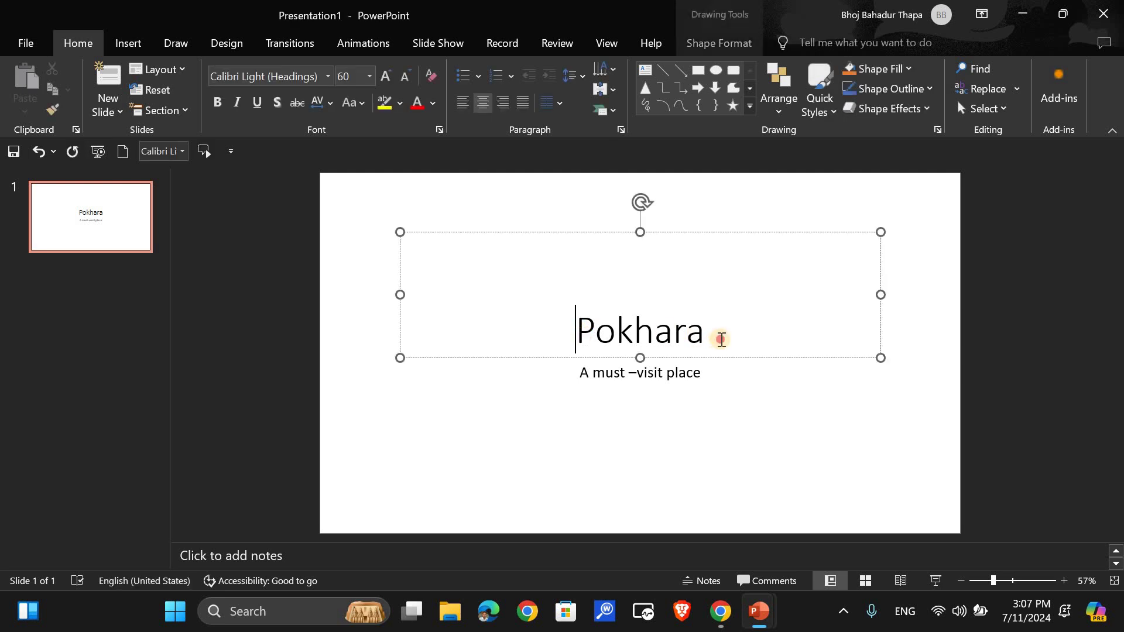
{"action": "left_click_drag", "start_coordinate": [720, 334], "coordinate": [514, 326]}
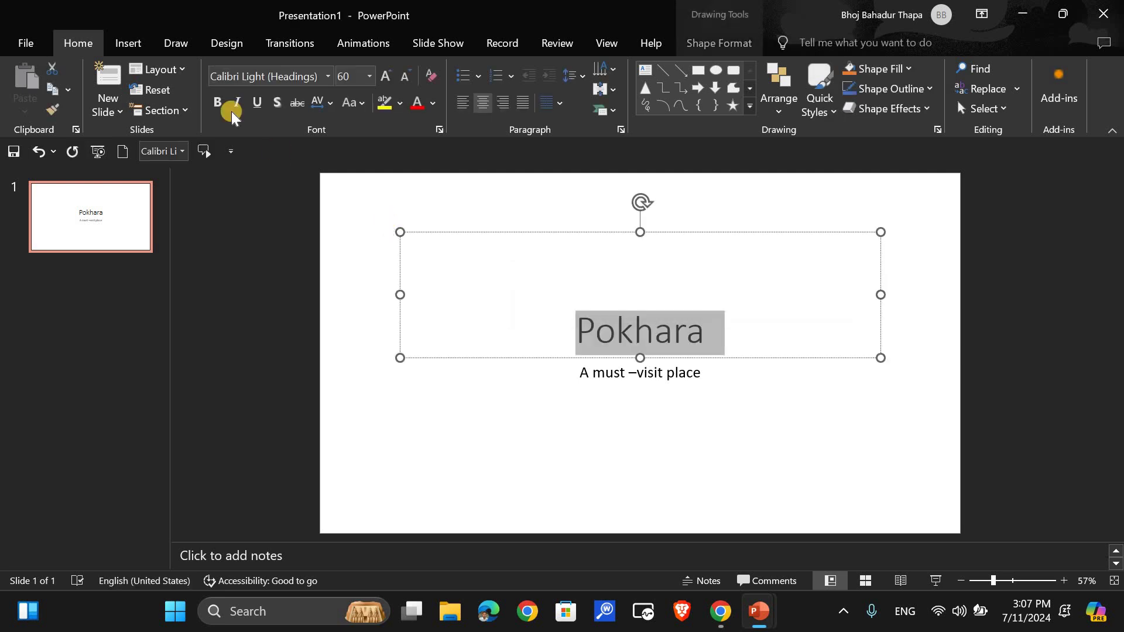
{"action": "left_click", "coordinate": [217, 102]}
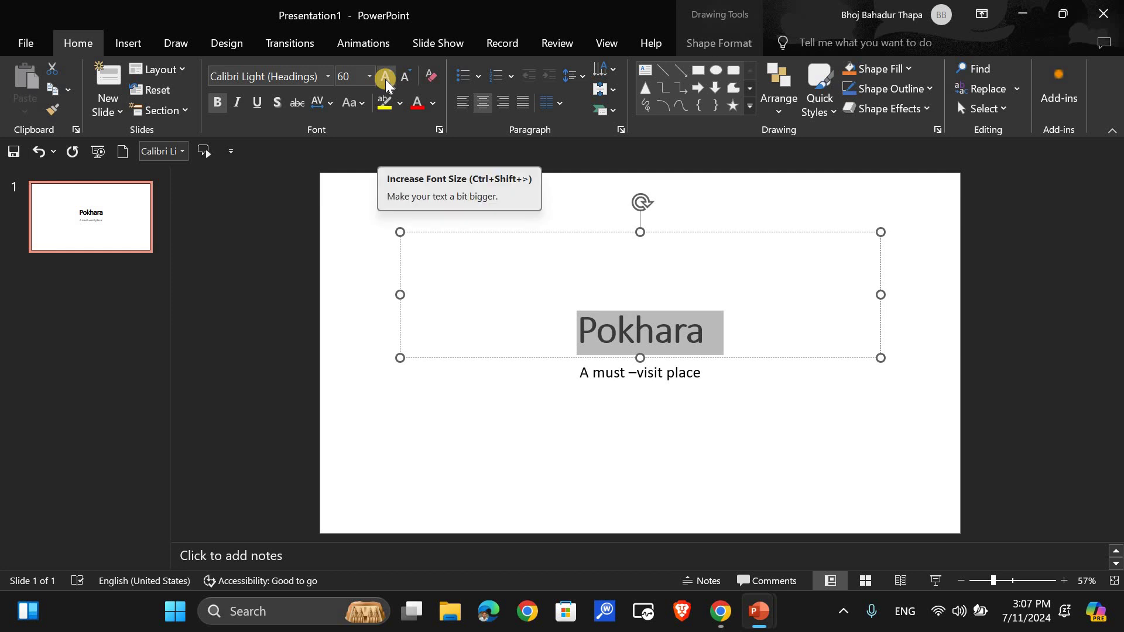
{"action": "left_click", "coordinate": [385, 83]}
{"action": "left_click", "coordinate": [386, 84]}
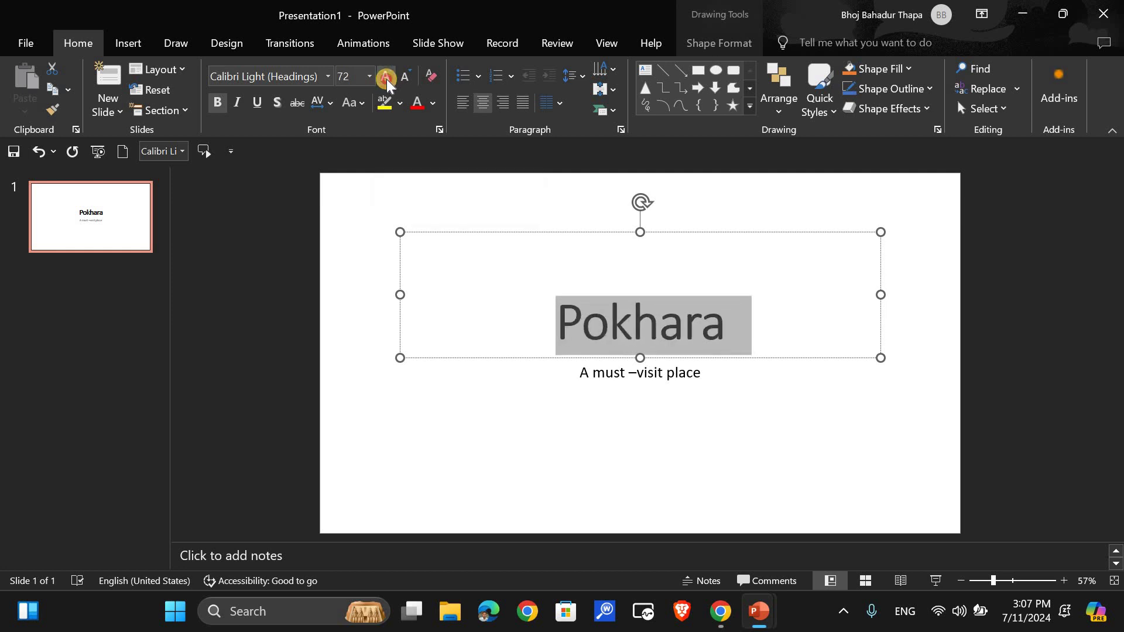
{"action": "left_click", "coordinate": [387, 83]}
{"action": "left_click", "coordinate": [386, 83]}
{"action": "left_click", "coordinate": [386, 83]}
{"action": "left_click", "coordinate": [386, 82]}
{"action": "left_click", "coordinate": [387, 82]}
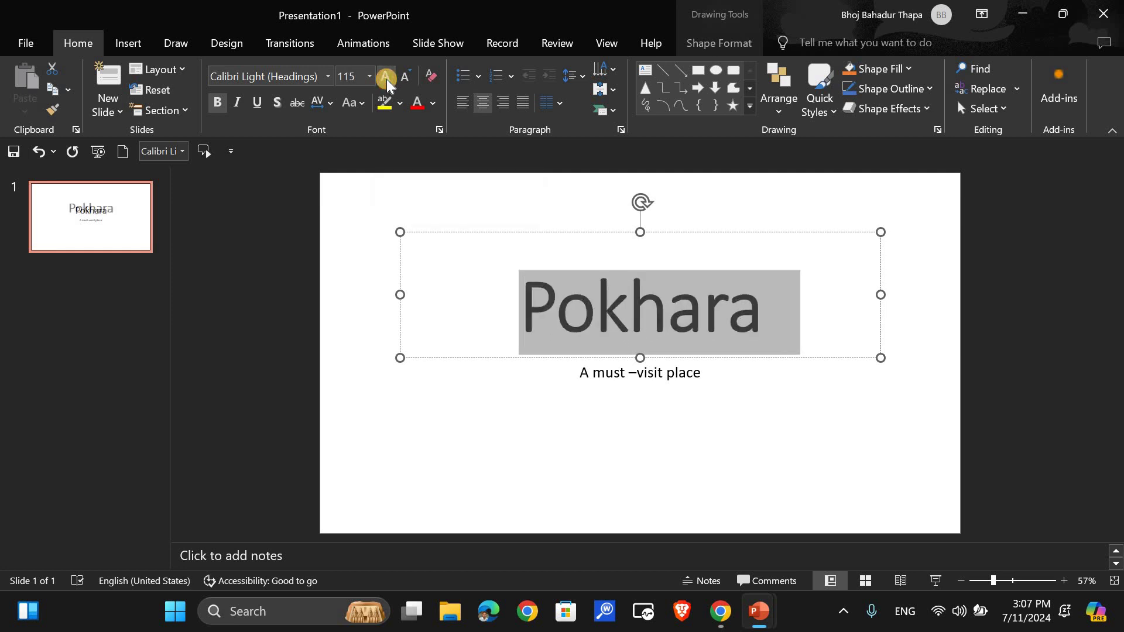
{"action": "left_click", "coordinate": [416, 104]}
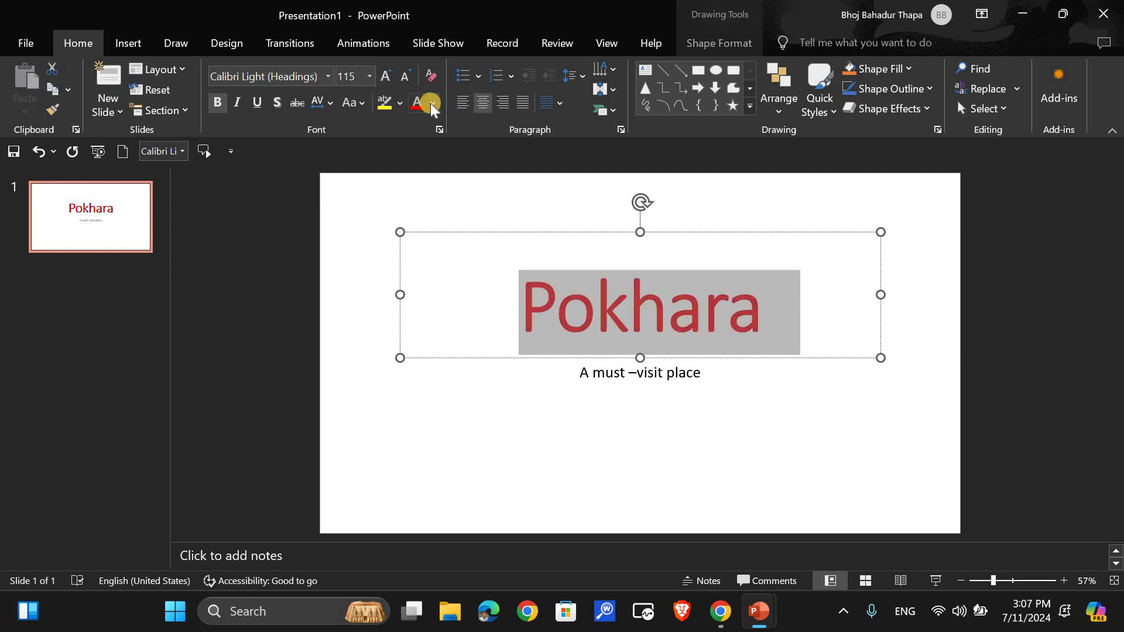
{"action": "left_click", "coordinate": [432, 103]}
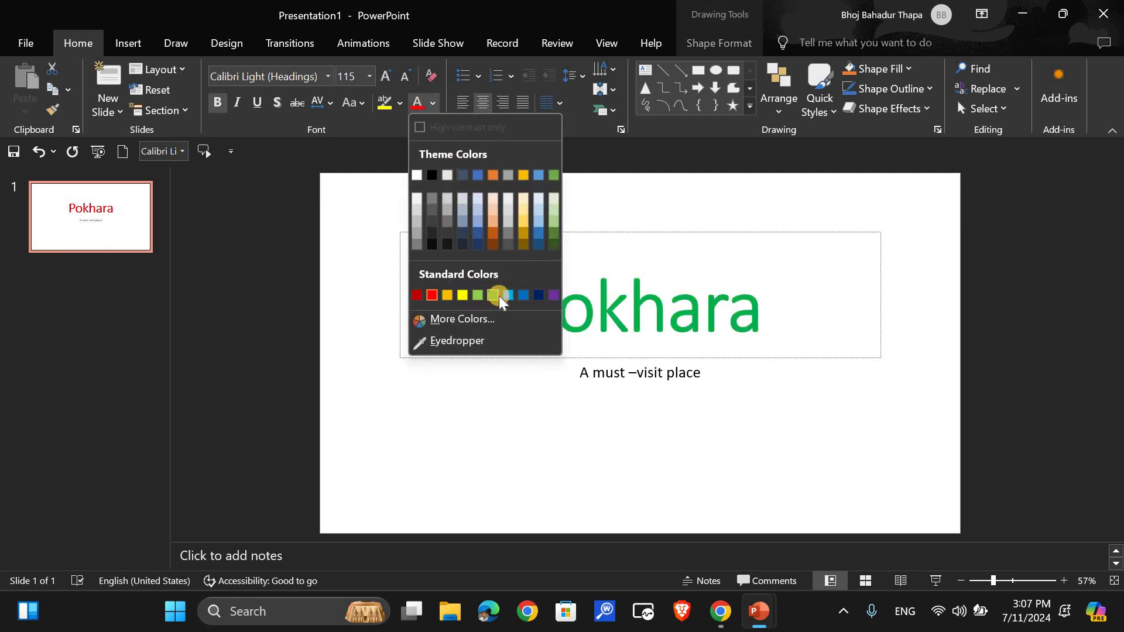
{"action": "left_click", "coordinate": [495, 296]}
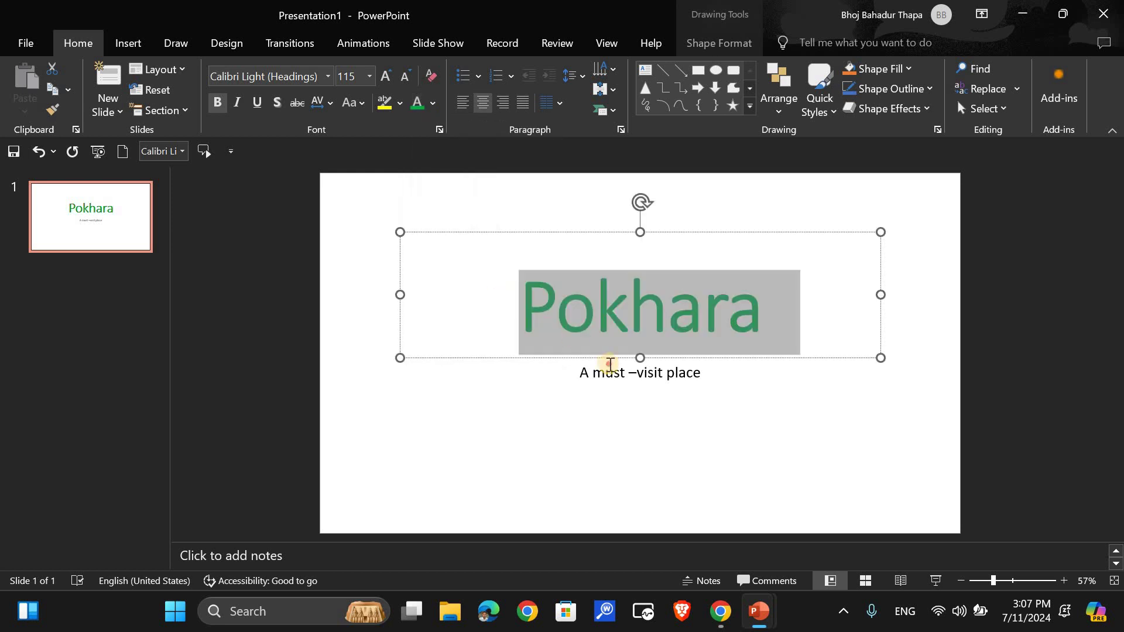
{"action": "left_click", "coordinate": [603, 367]}
Format the subtitle bold, 44 pt and dark red, leaving italic and underline off.
{"action": "triple_click", "coordinate": [599, 378]}
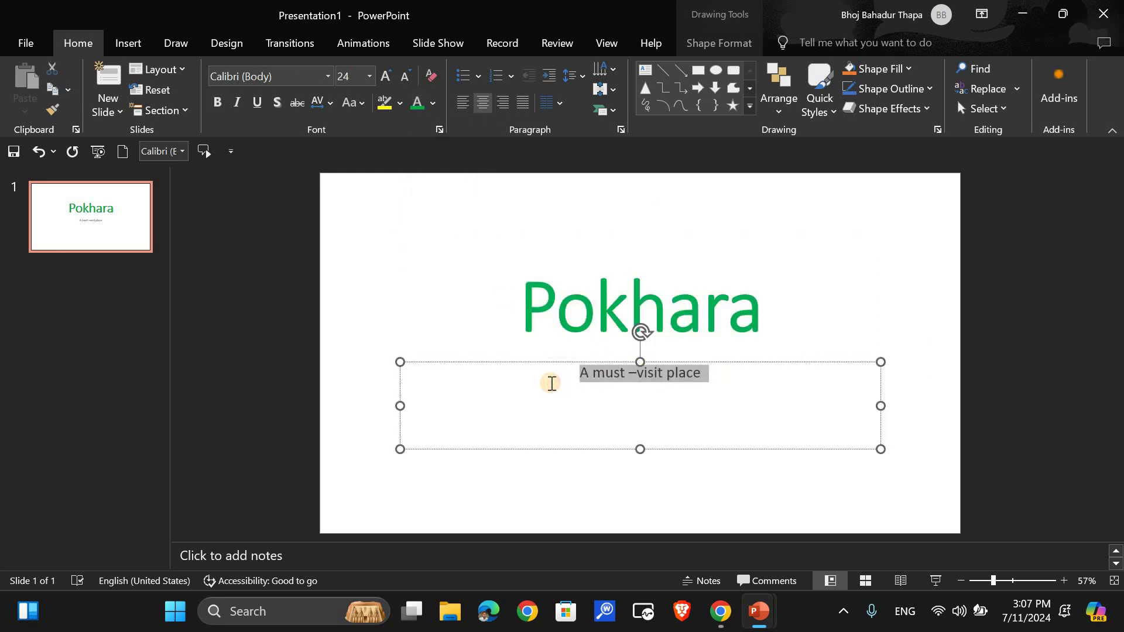
{"action": "left_click", "coordinate": [383, 76]}
{"action": "left_click", "coordinate": [384, 76]}
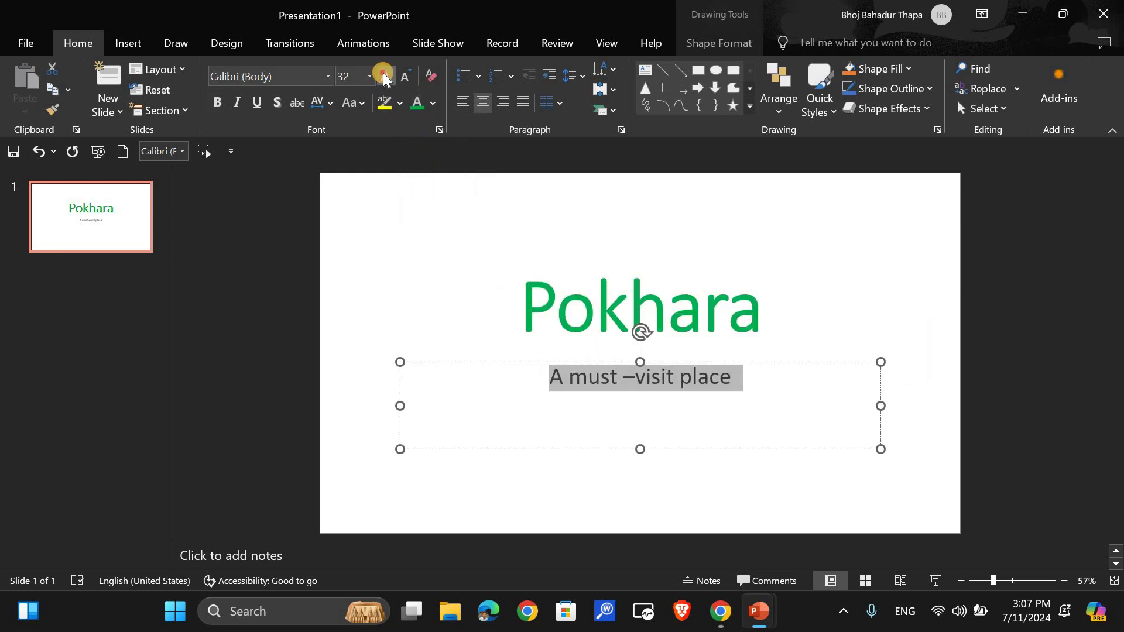
{"action": "left_click", "coordinate": [383, 76]}
{"action": "left_click", "coordinate": [384, 76]}
{"action": "left_click", "coordinate": [384, 76]}
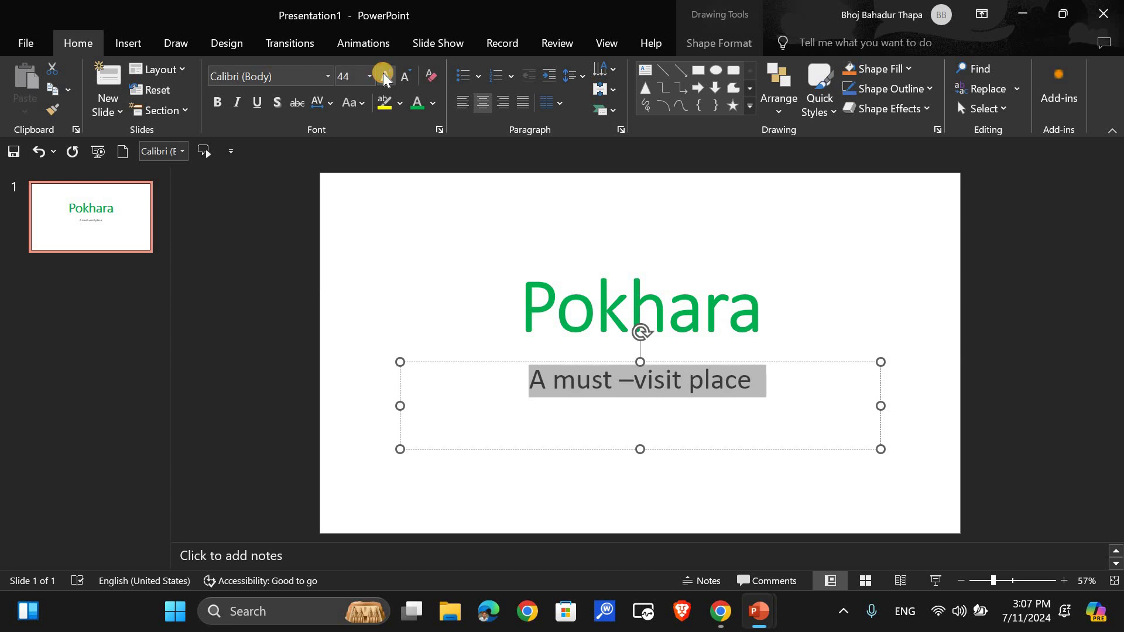
{"action": "left_click", "coordinate": [218, 102]}
{"action": "left_click", "coordinate": [234, 103]}
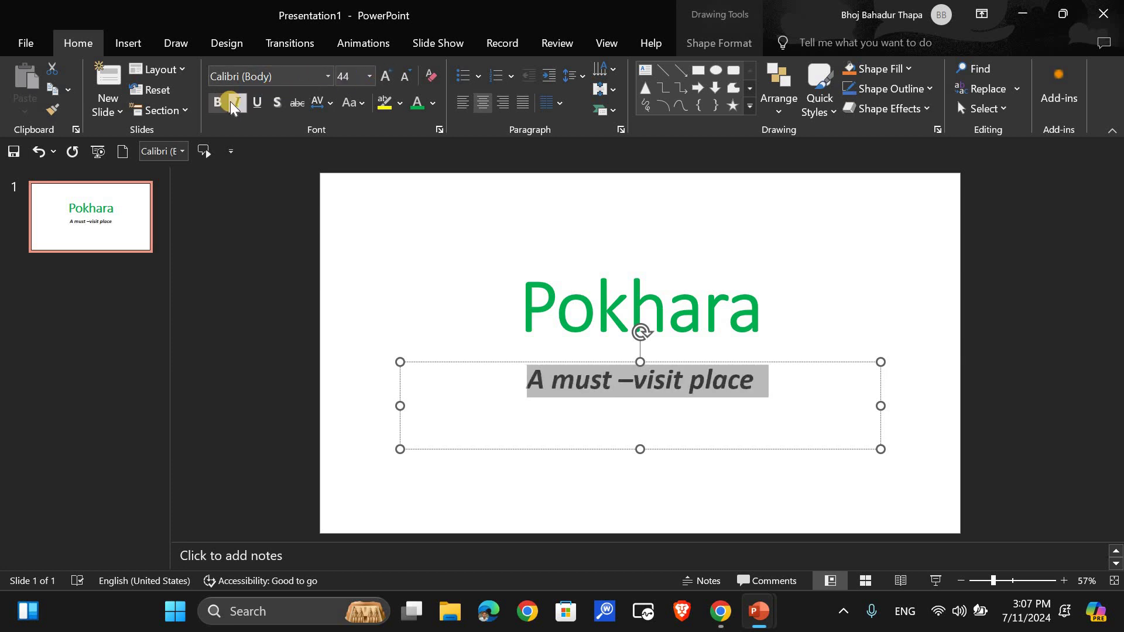
{"action": "left_click", "coordinate": [251, 105]}
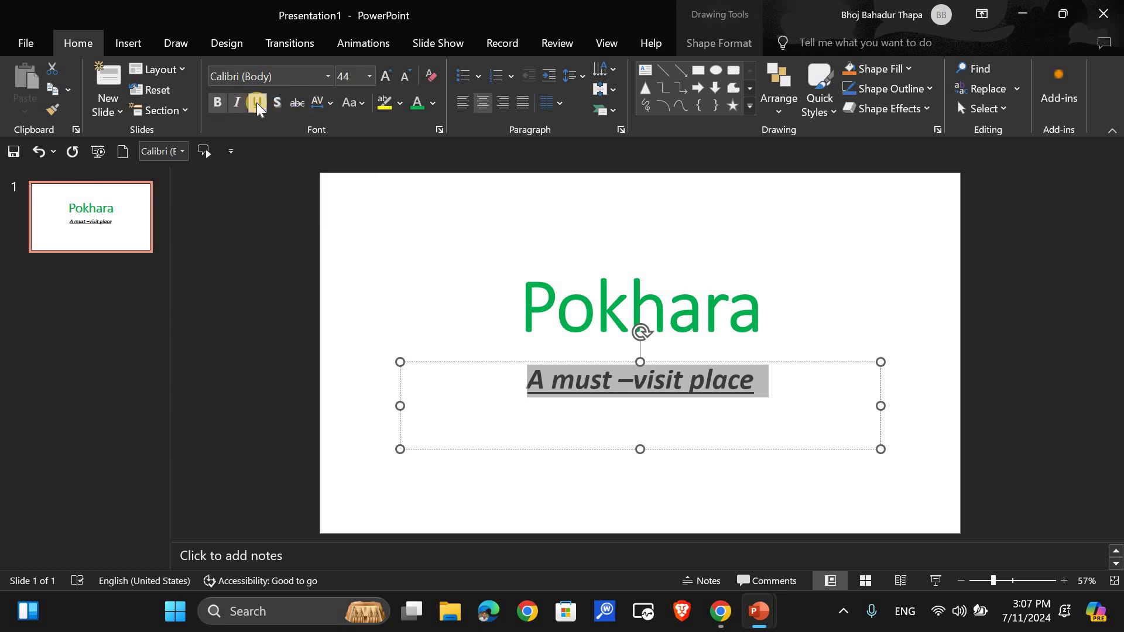
{"action": "left_click", "coordinate": [258, 106]}
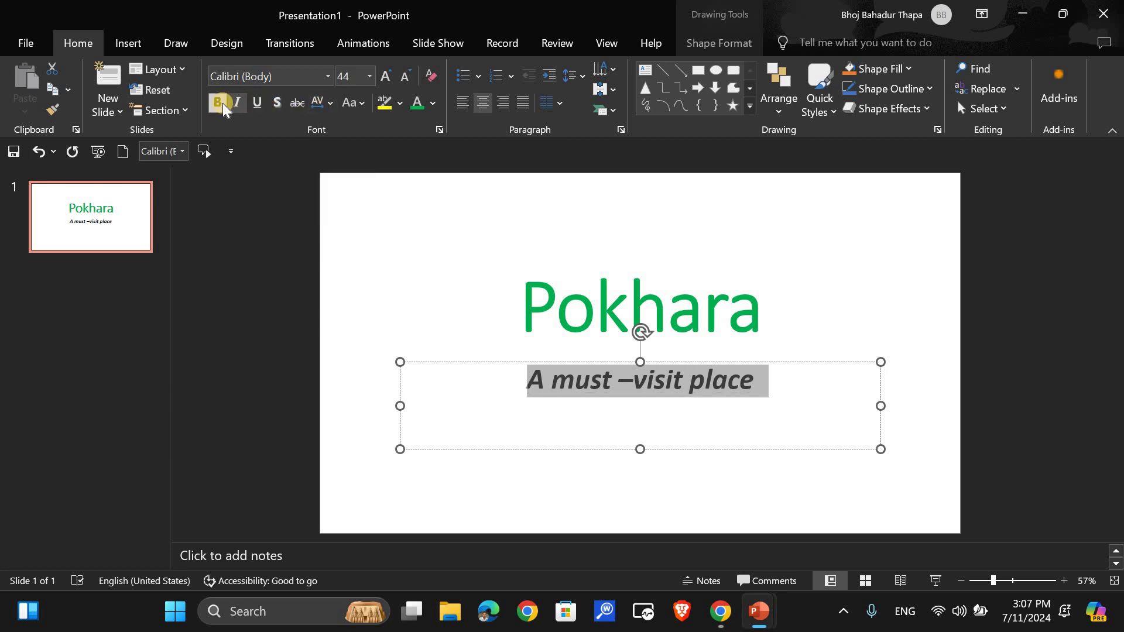
{"action": "left_click", "coordinate": [237, 103]}
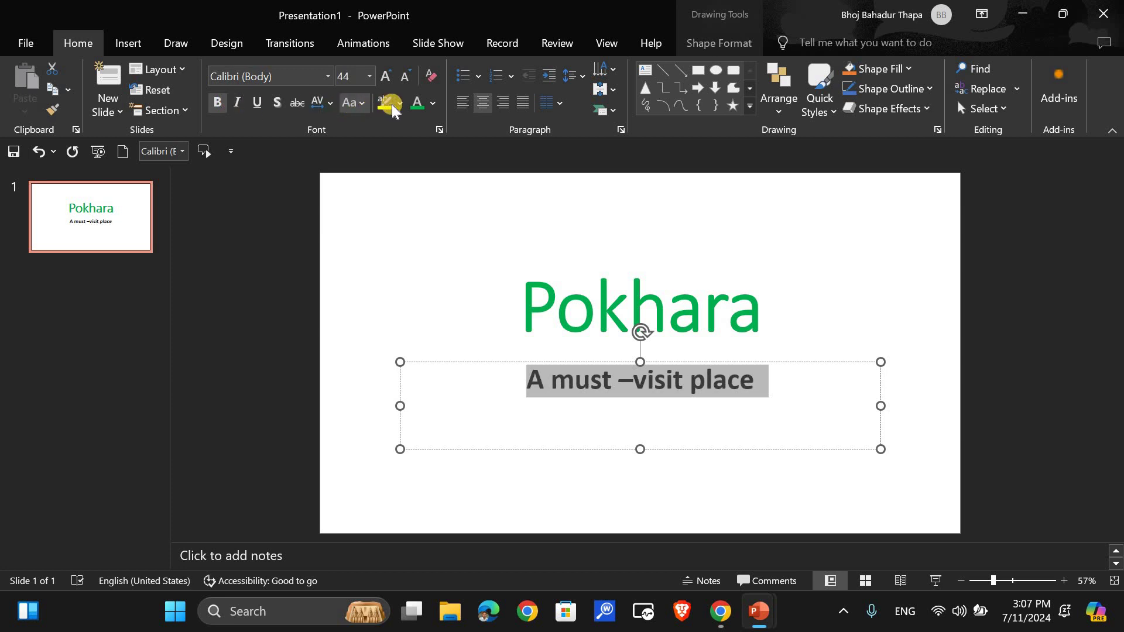
{"action": "left_click", "coordinate": [433, 104]}
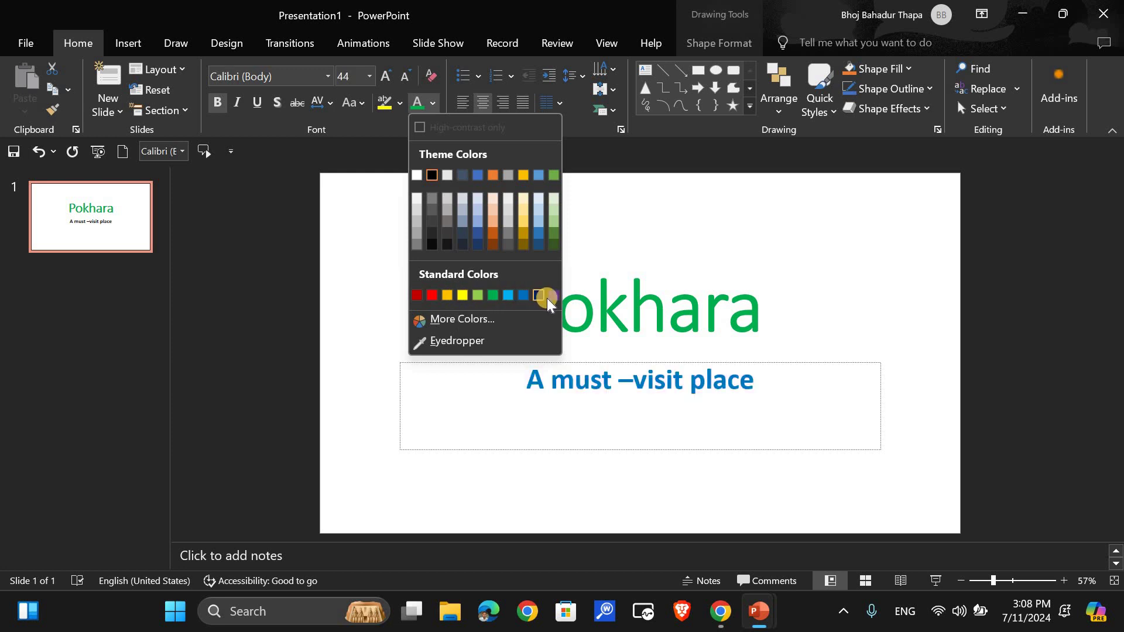
{"action": "left_click", "coordinate": [416, 295]}
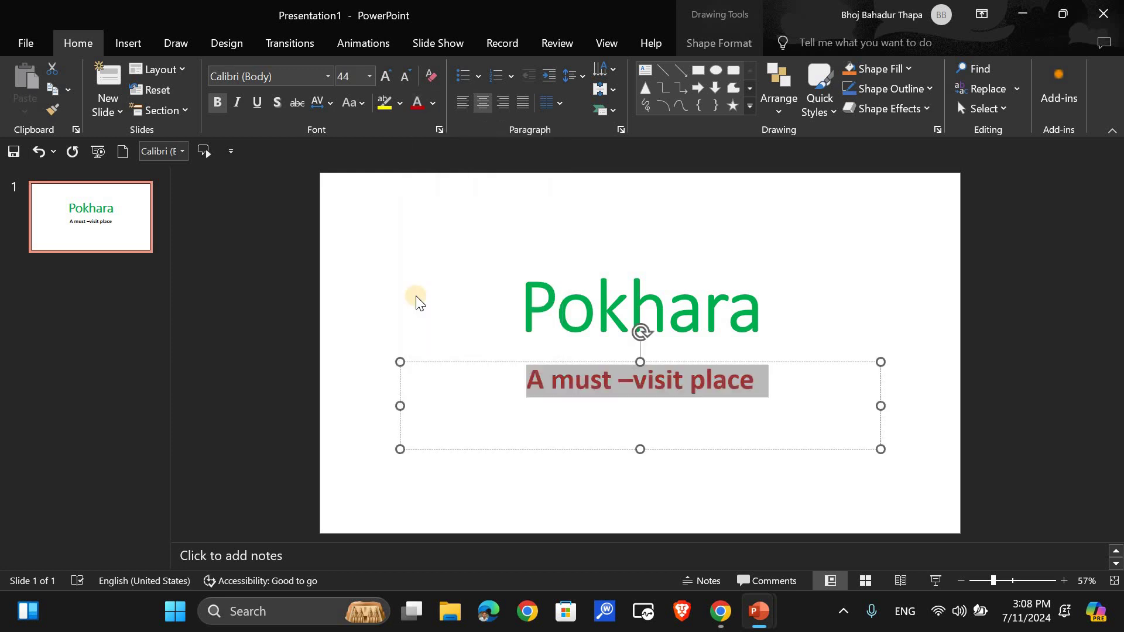
{"action": "left_click", "coordinate": [366, 274]}
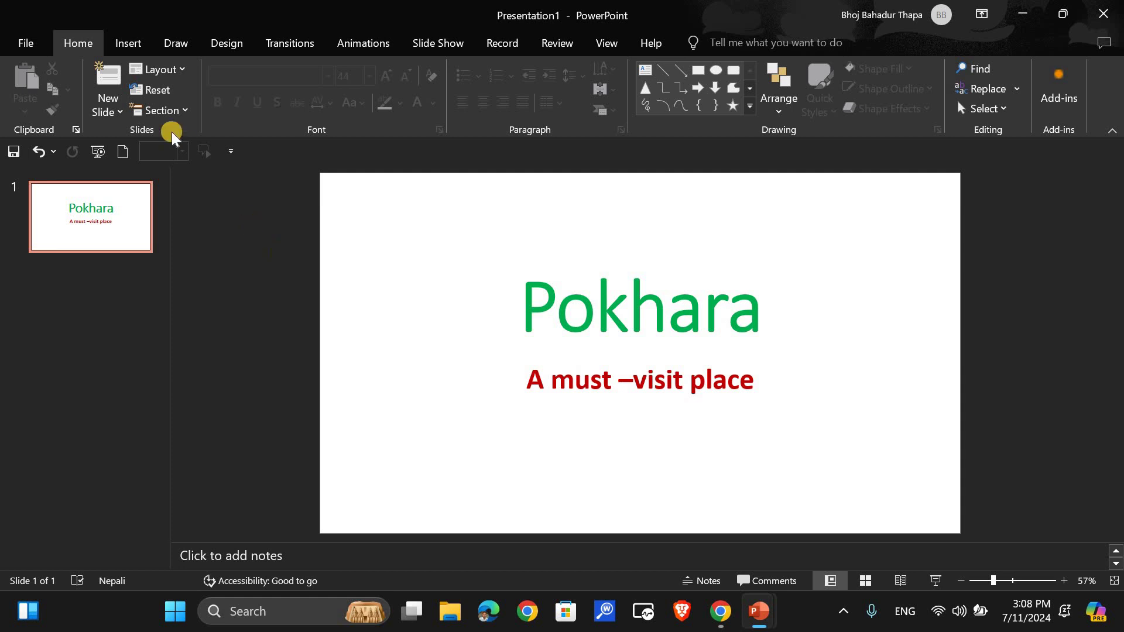
Add a new Title and Content slide.
{"action": "left_click", "coordinate": [120, 111]}
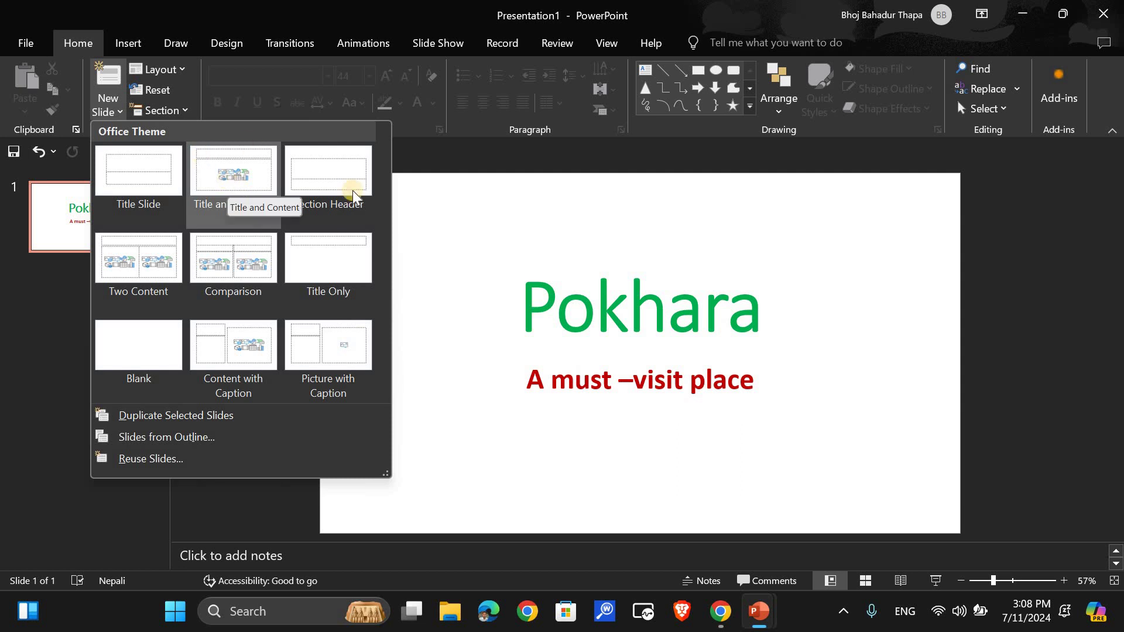
{"action": "left_click", "coordinate": [492, 252]}
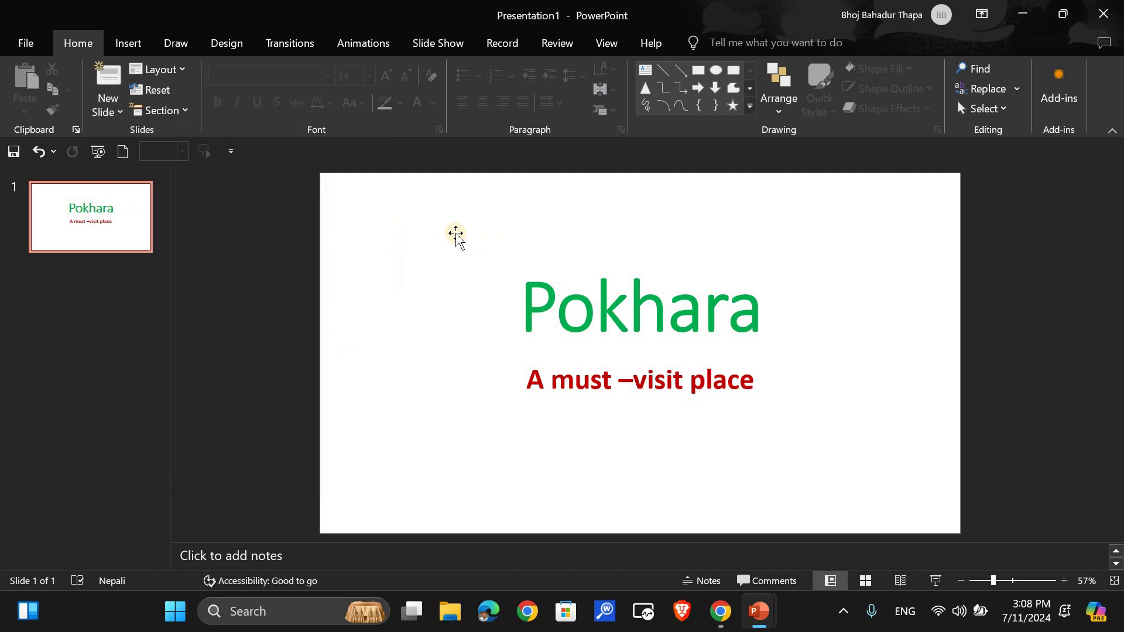
{"action": "left_click", "coordinate": [108, 82]}
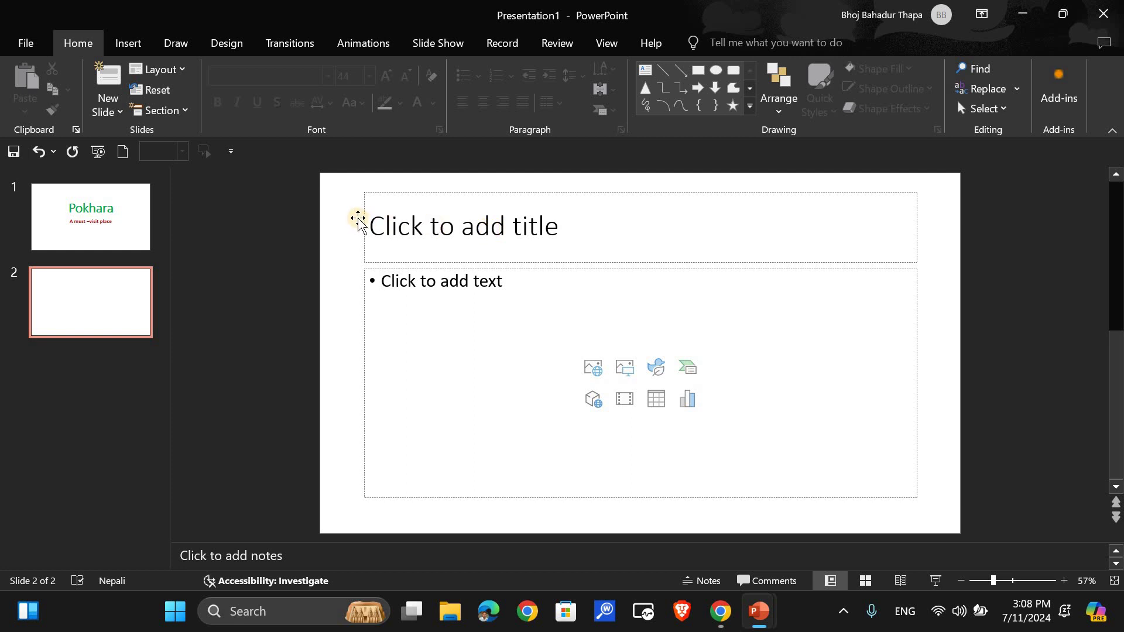
Delete the slide's title placeholder and stretch the bullet box up to the top-left.
{"action": "left_click", "coordinate": [363, 219]}
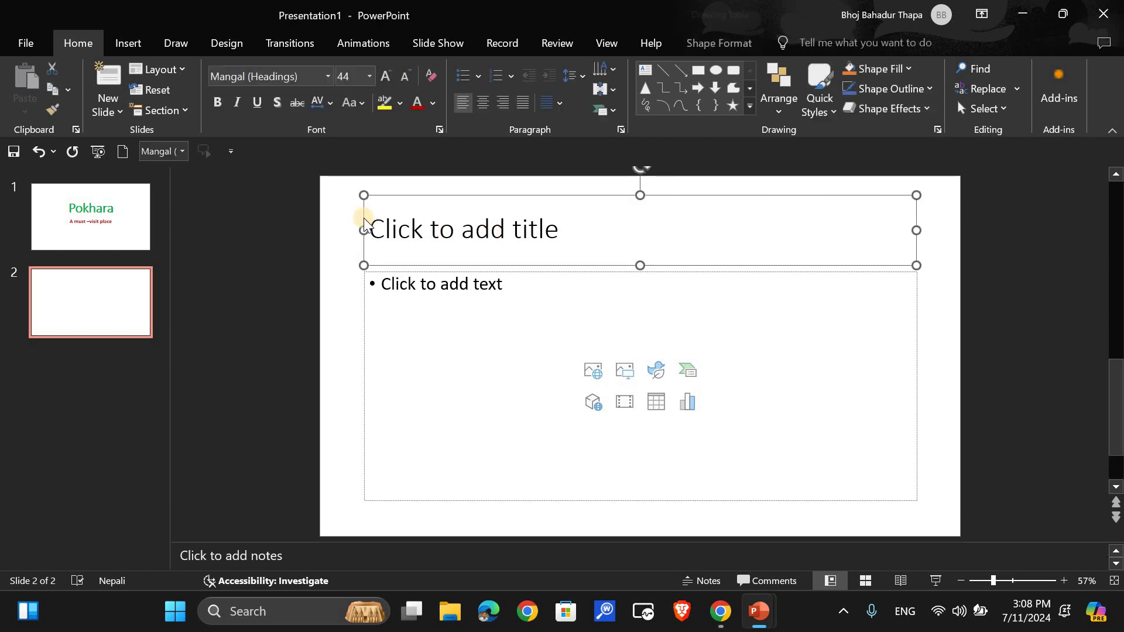
{"action": "right_click", "coordinate": [364, 218]}
{"action": "left_click", "coordinate": [406, 222]}
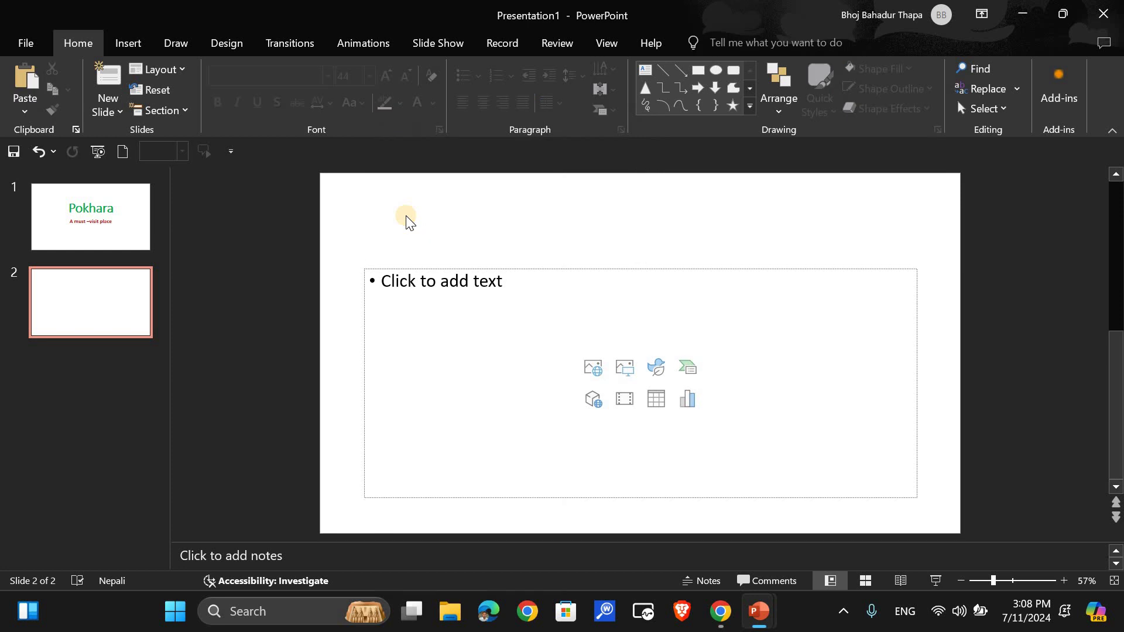
{"action": "left_click", "coordinate": [406, 303]}
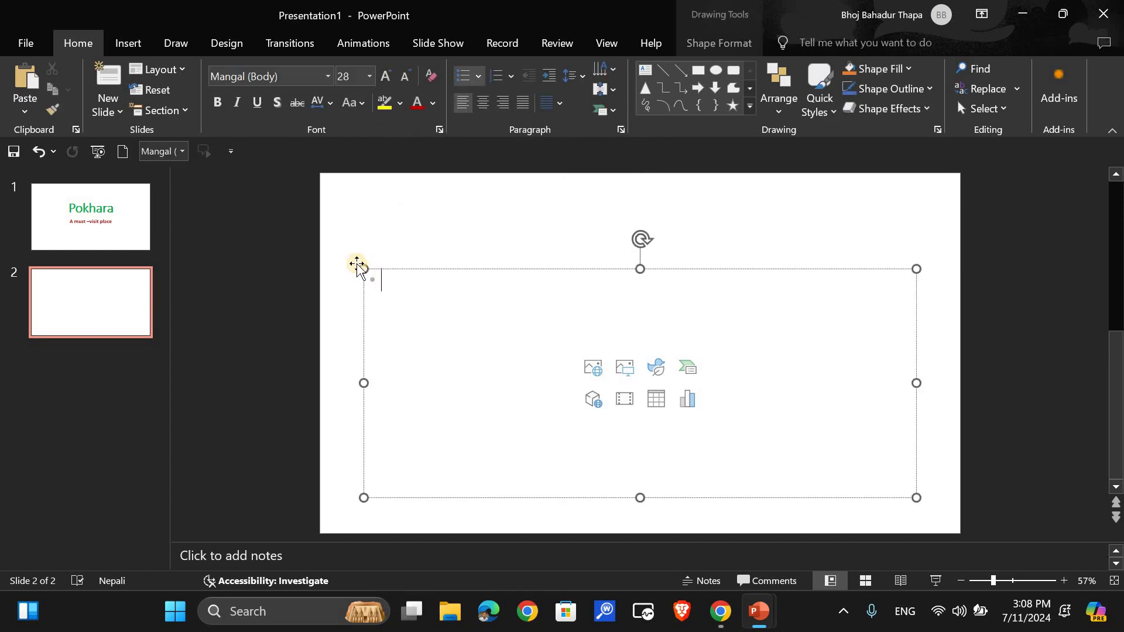
{"action": "left_click_drag", "start_coordinate": [358, 264], "coordinate": [327, 180]}
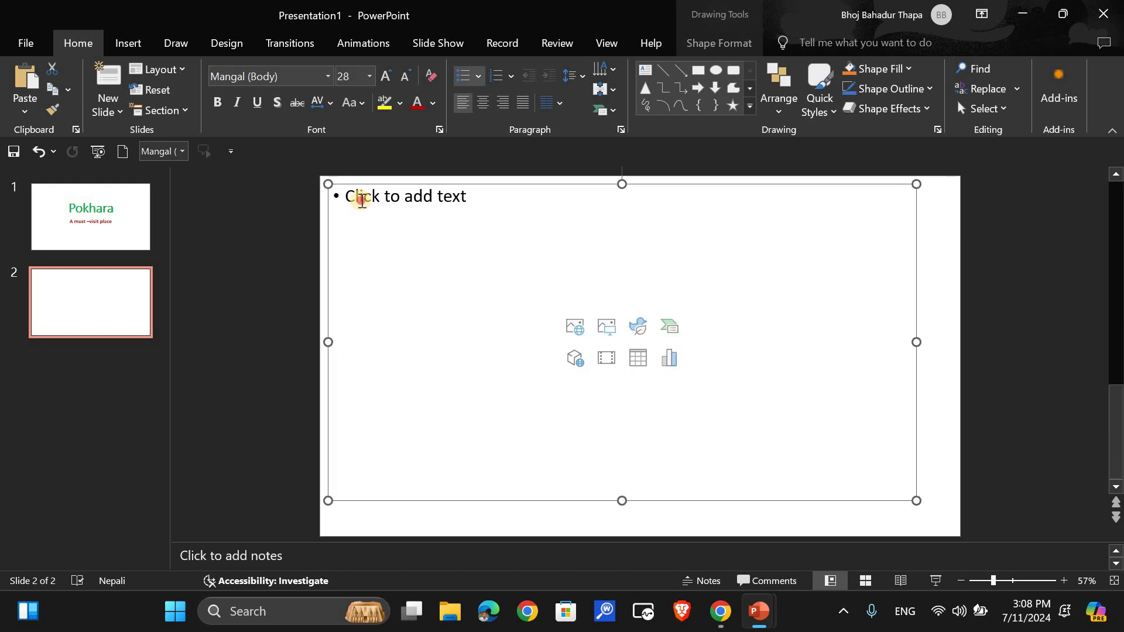
Type bullets: Pokhara lies in Gandaki Province, is famous for tourists, is a beautiful city.
{"action": "left_click", "coordinate": [362, 201]}
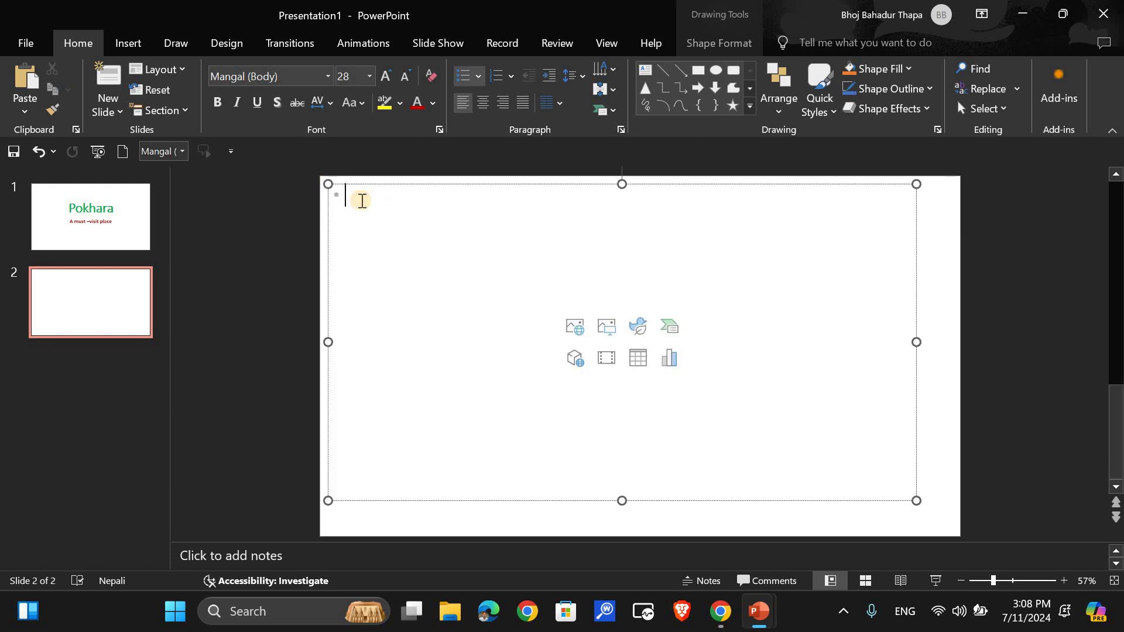
{"action": "type", "text": "P"}
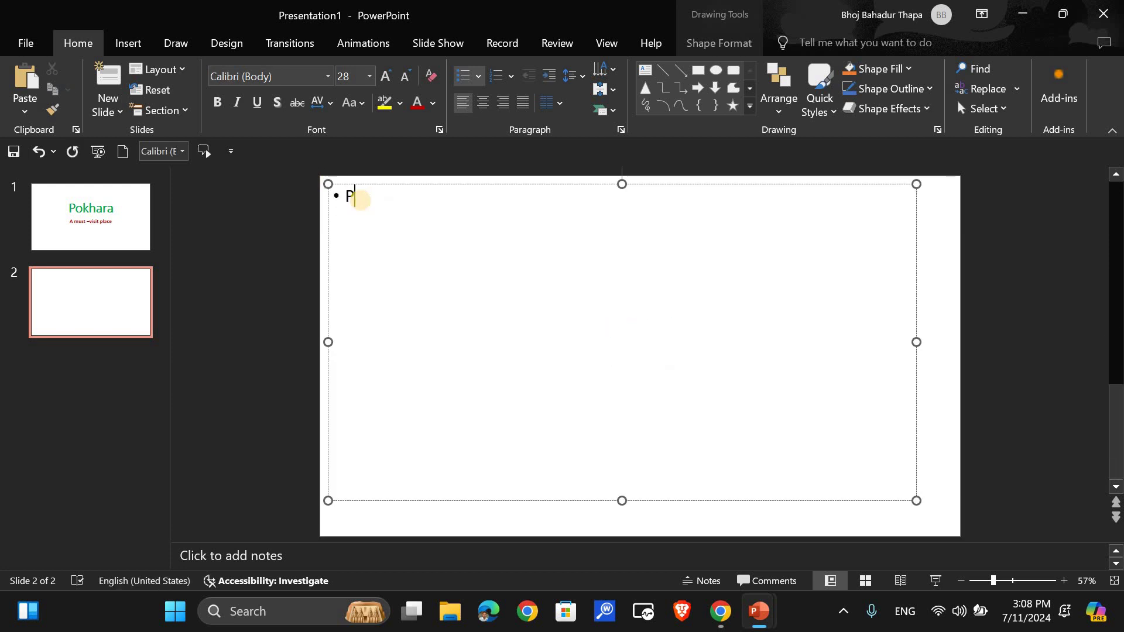
{"action": "type", "text": "okhara "}
{"action": "type", "text": "lies in G"}
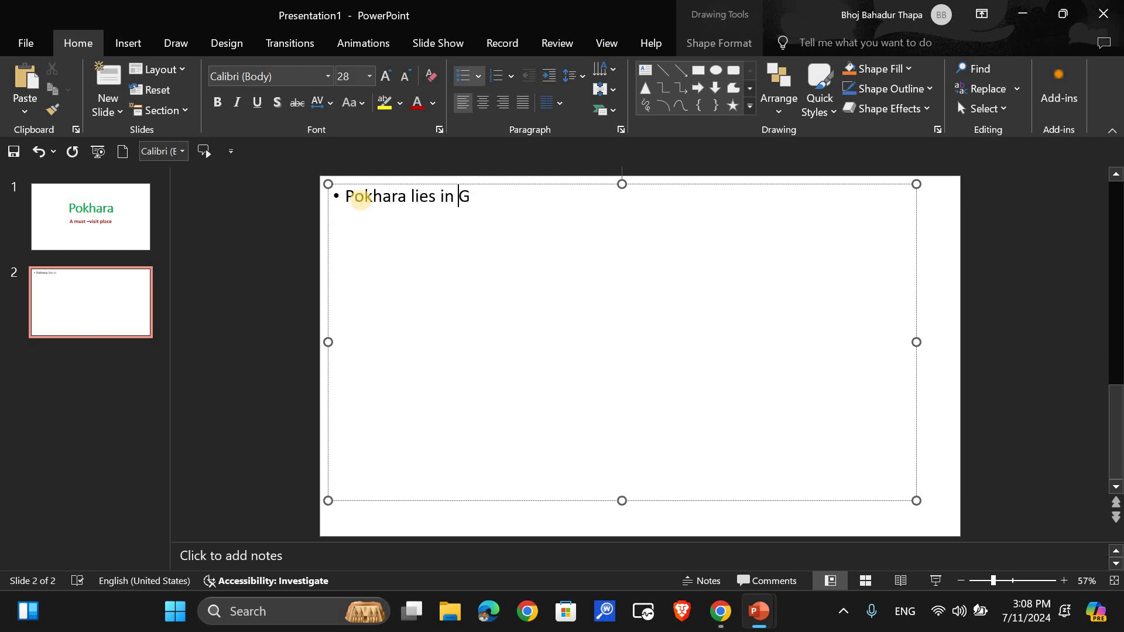
{"action": "type", "text": "andaki P"}
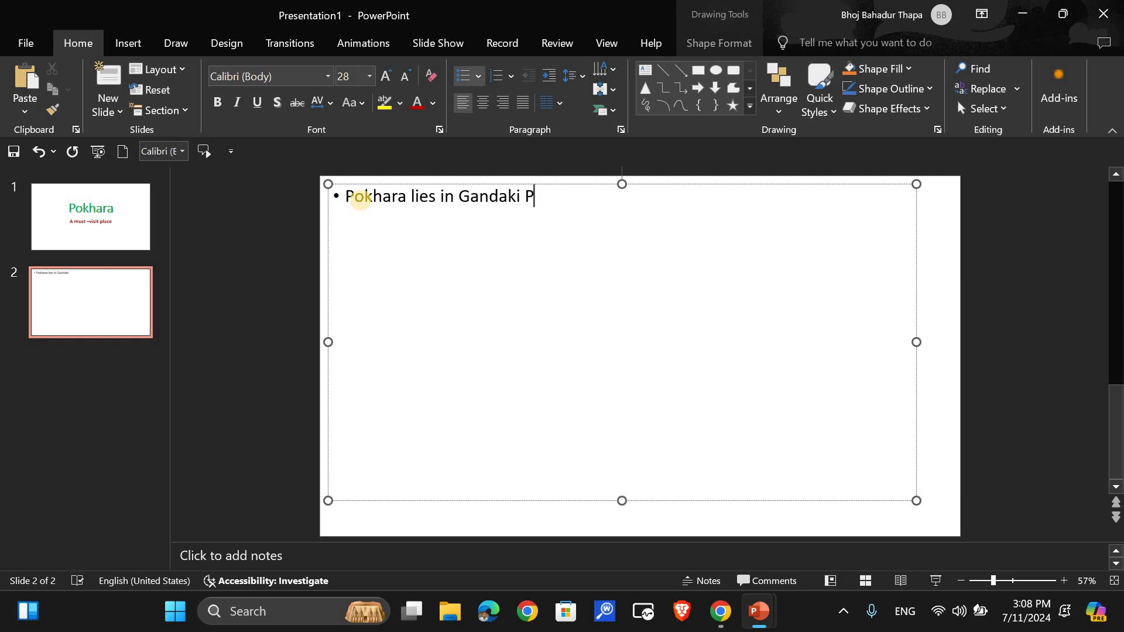
{"action": "type", "text": "rovin"}
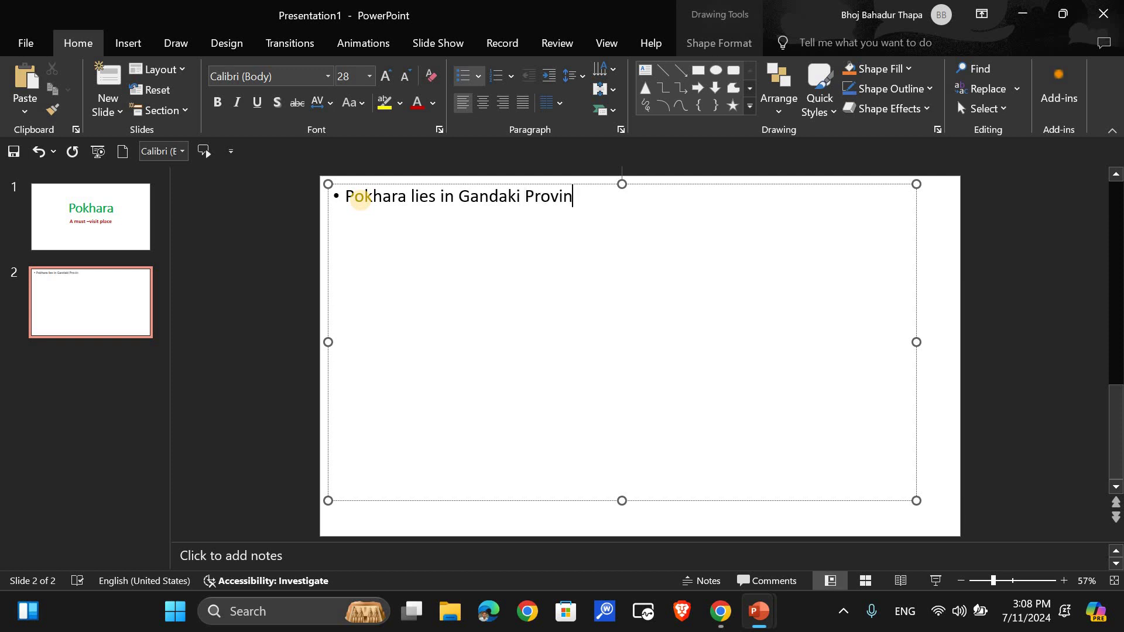
{"action": "type", "text": "ce."}
{"action": "key", "text": "Return"}
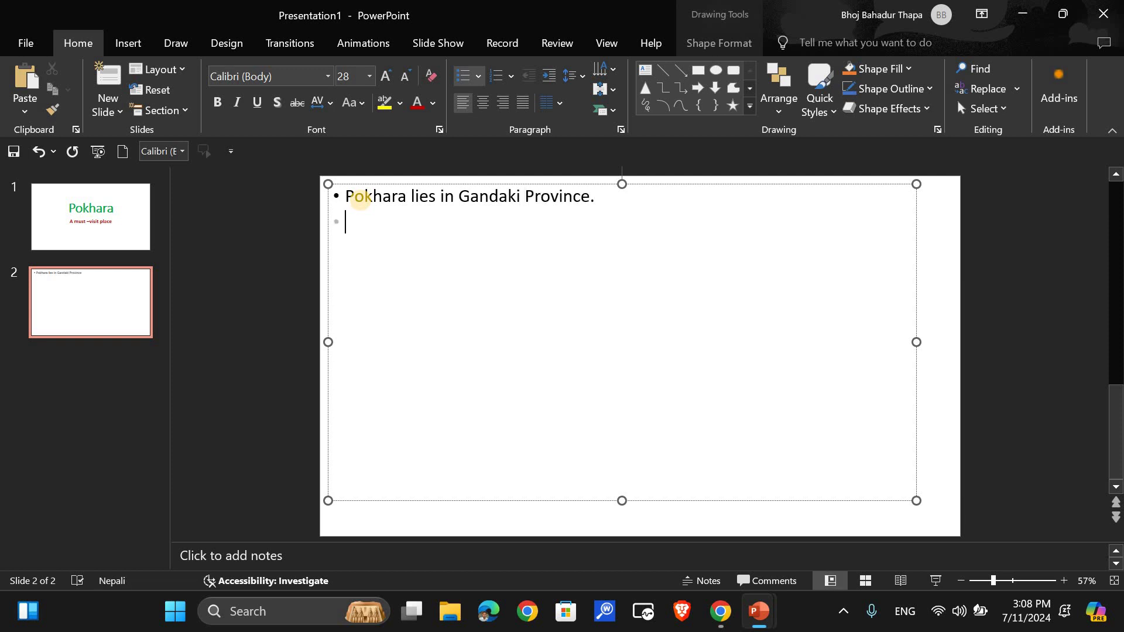
{"action": "type", "text": "Pokhara "}
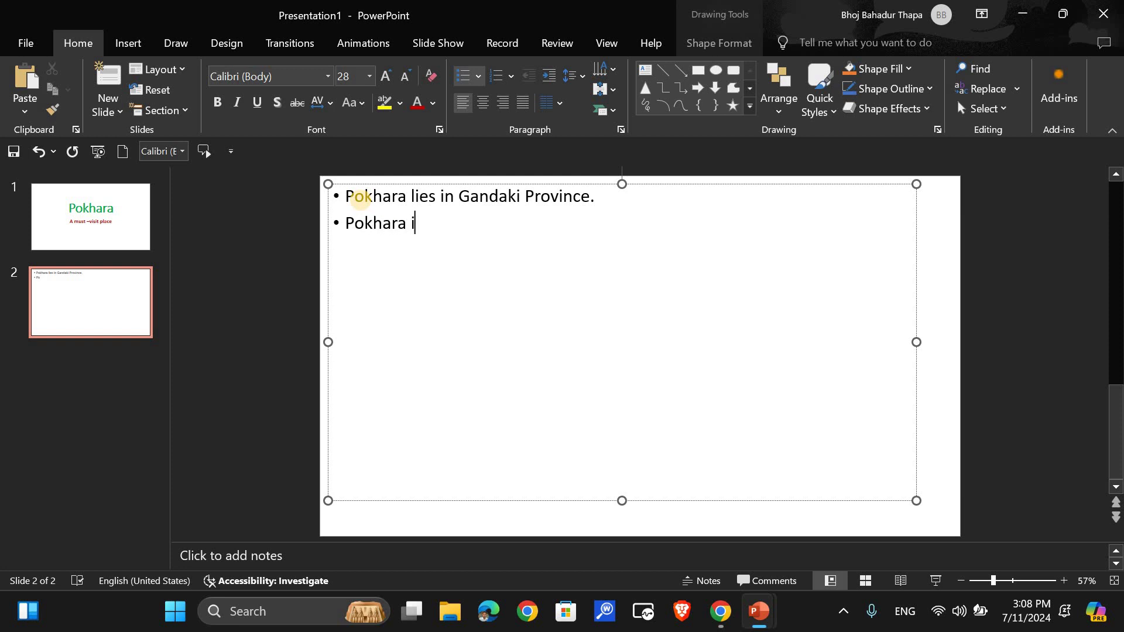
{"action": "type", "text": "is famou"}
{"action": "type", "text": "s for tou"}
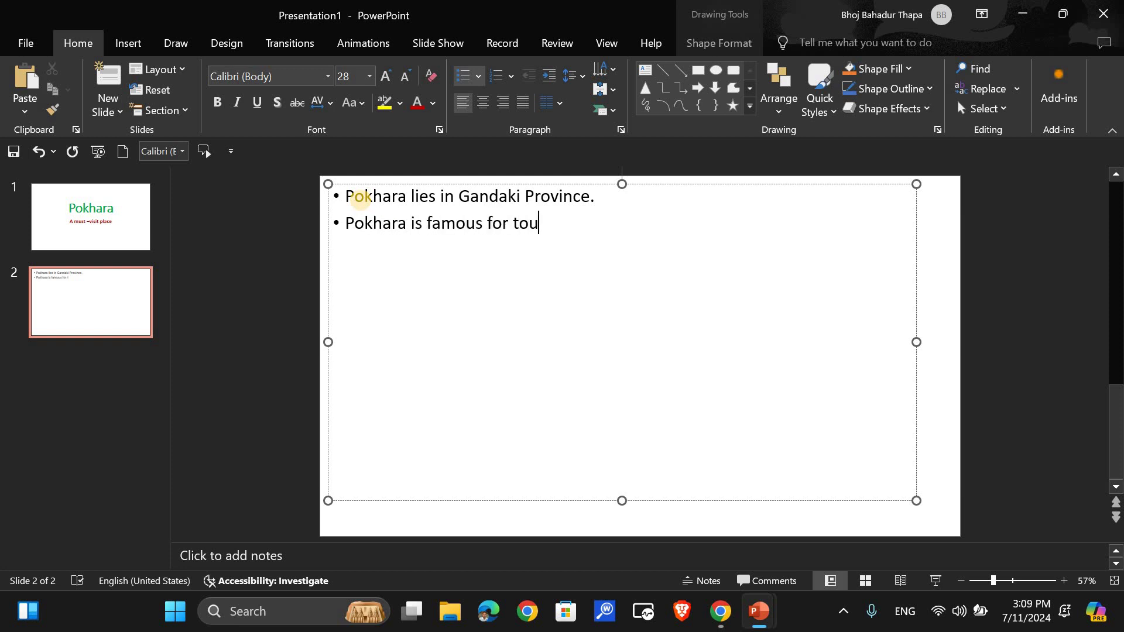
{"action": "type", "text": "rists."}
{"action": "key", "text": "Return"}
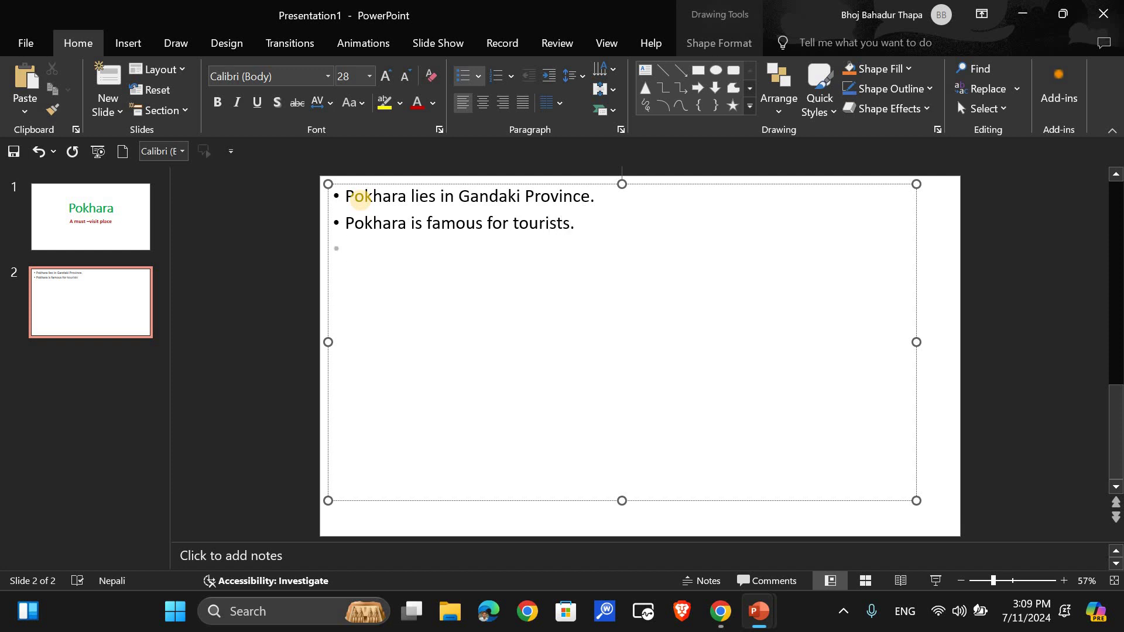
{"action": "type", "text": "Po"}
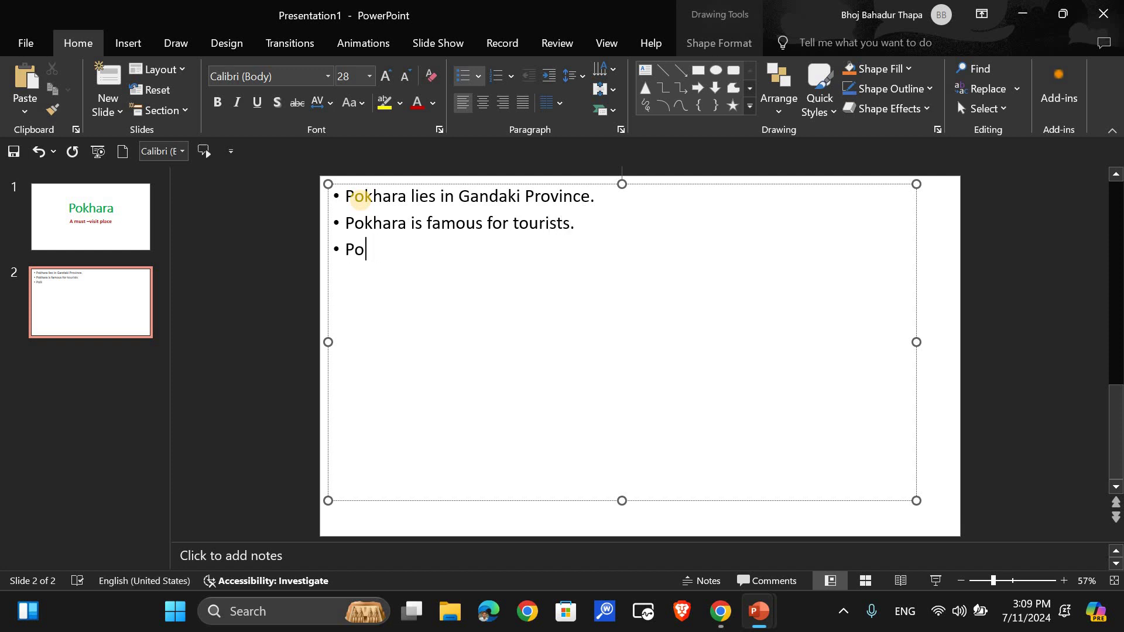
{"action": "type", "text": "lkkhara"}
{"action": "type", "text": "a"}
{"action": "type", "text": " a b"}
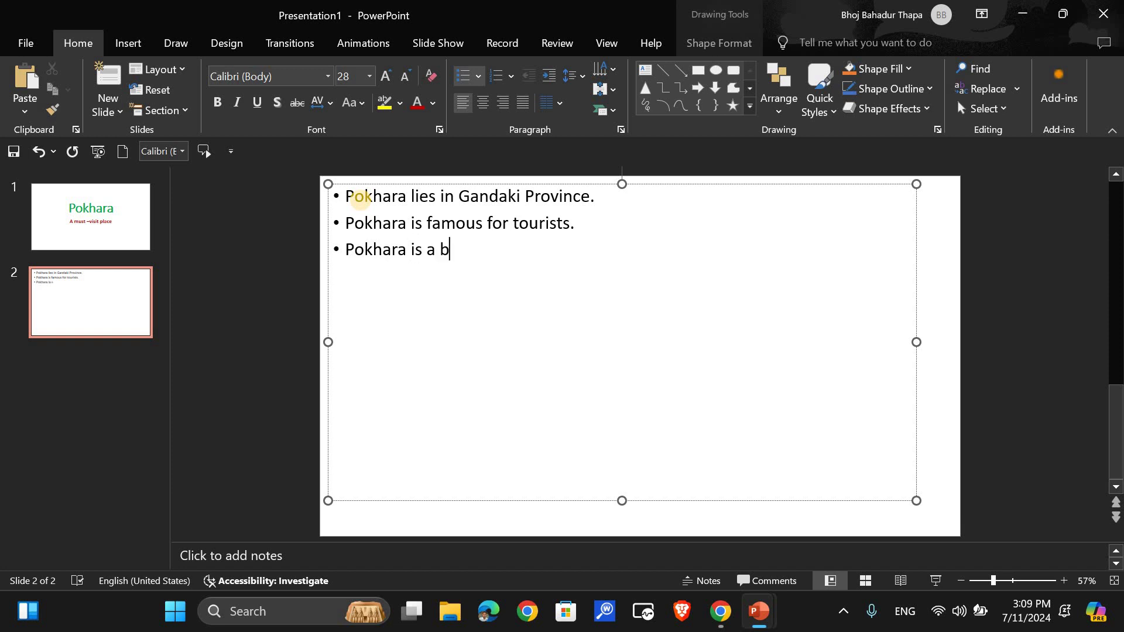
{"action": "type", "text": "a"}
{"action": "key", "text": "BackSpace"}
{"action": "type", "text": "aur"}
{"action": "type", "text": "if"}
{"action": "type", "text": "ul city."}
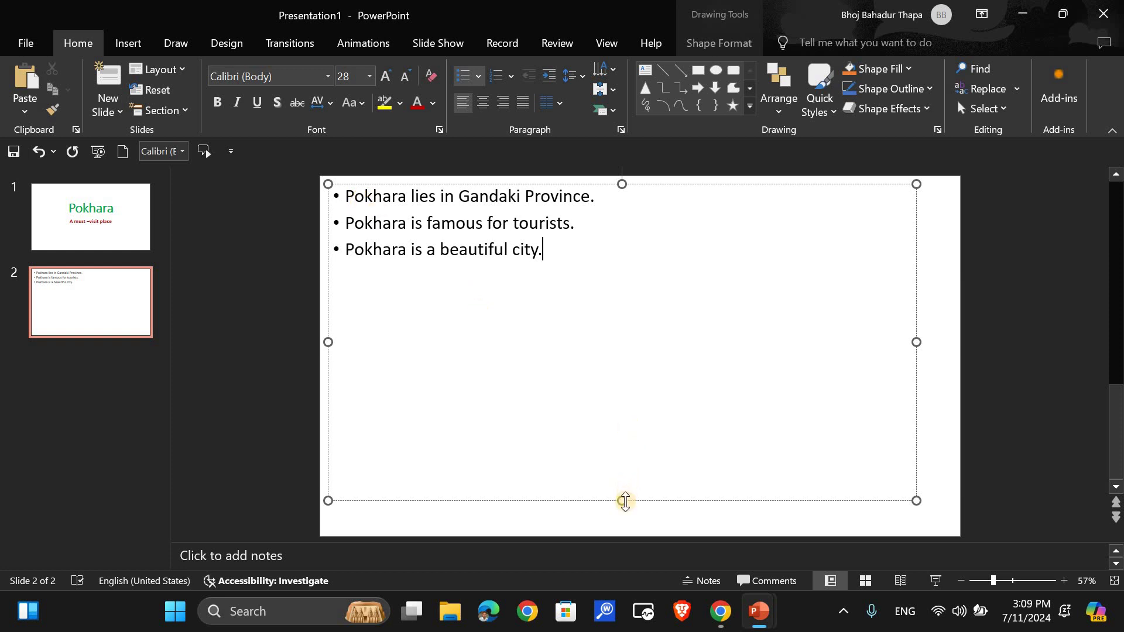
{"action": "left_click_drag", "start_coordinate": [625, 502], "coordinate": [630, 534]}
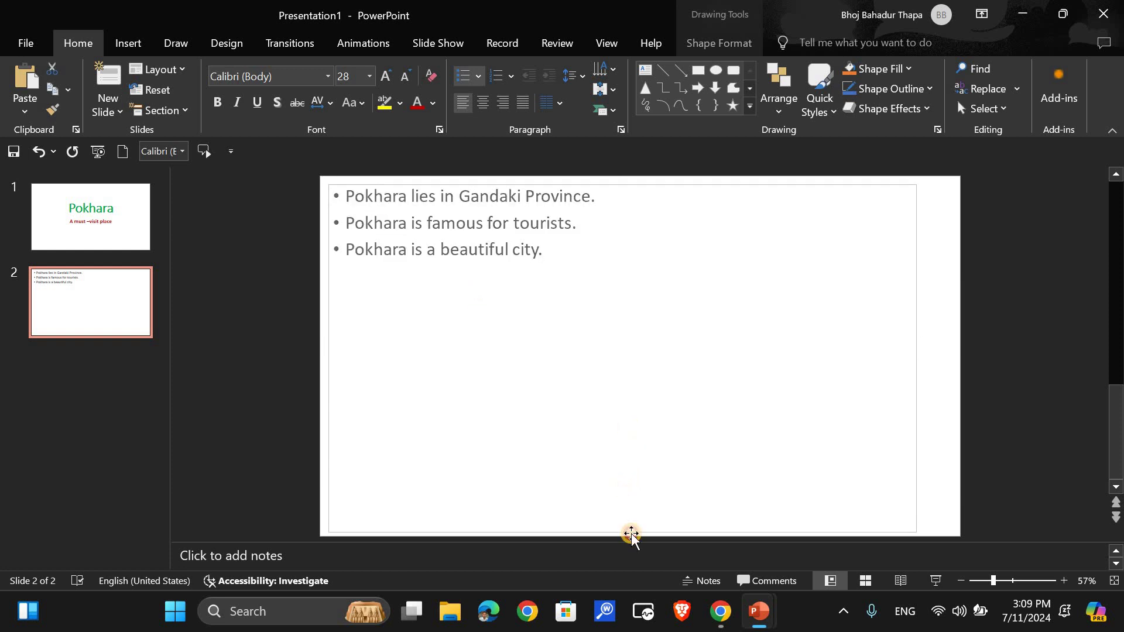
{"action": "left_click", "coordinate": [283, 274]}
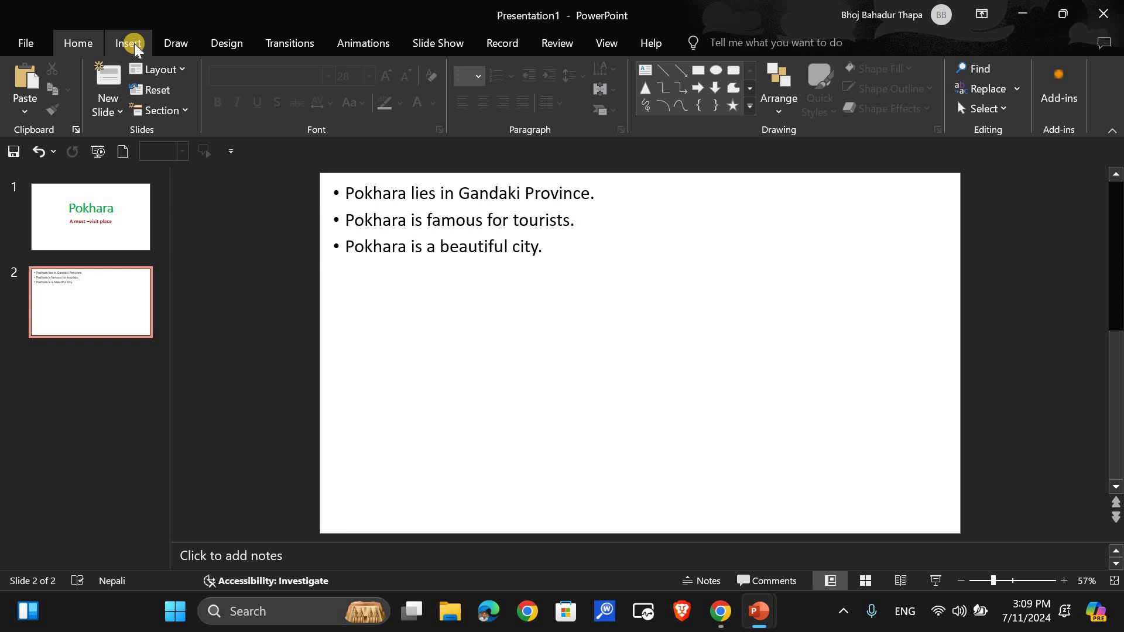
Open Insert > Pictures > Online Pictures, after dismissing the This Device file browser.
{"action": "left_click", "coordinate": [132, 45]}
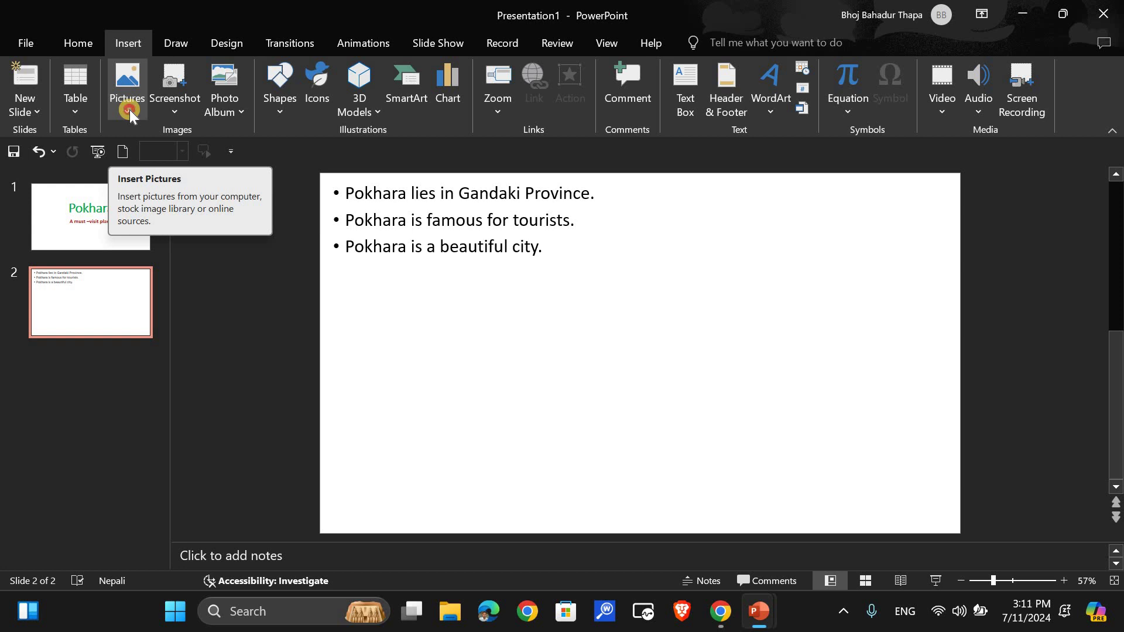
{"action": "left_click", "coordinate": [129, 110]}
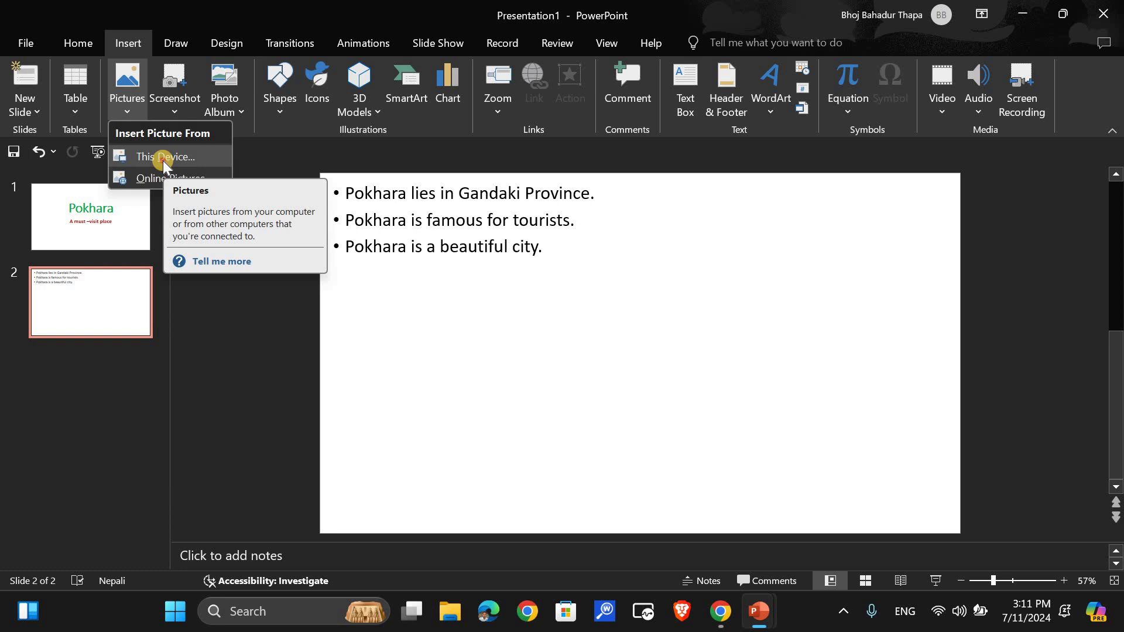
{"action": "left_click", "coordinate": [163, 157]}
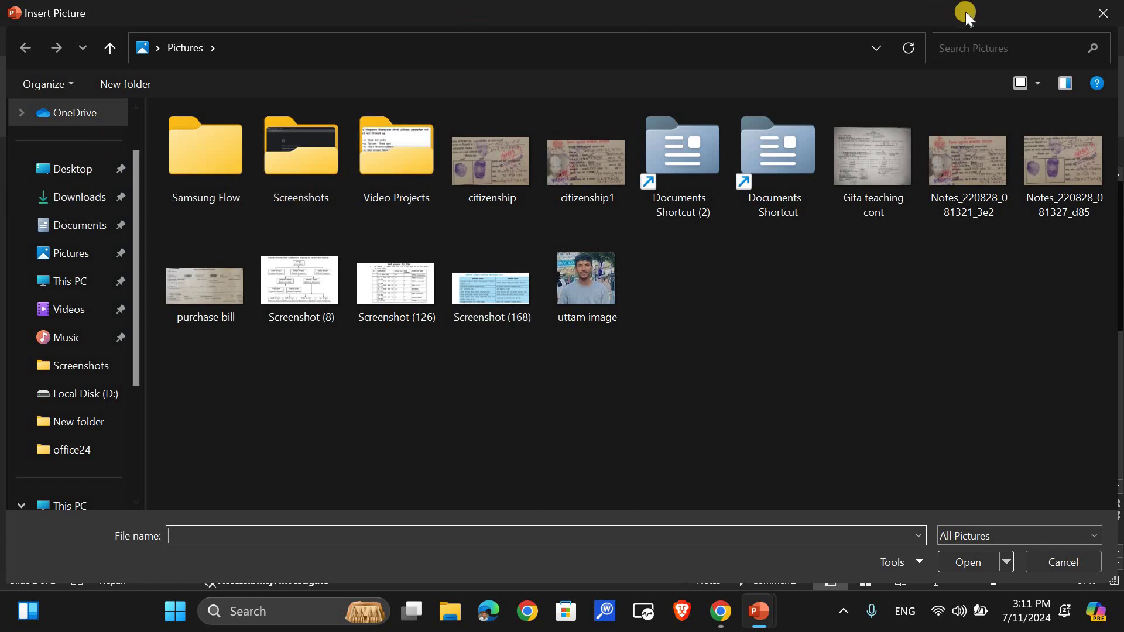
{"action": "left_click", "coordinate": [1103, 13]}
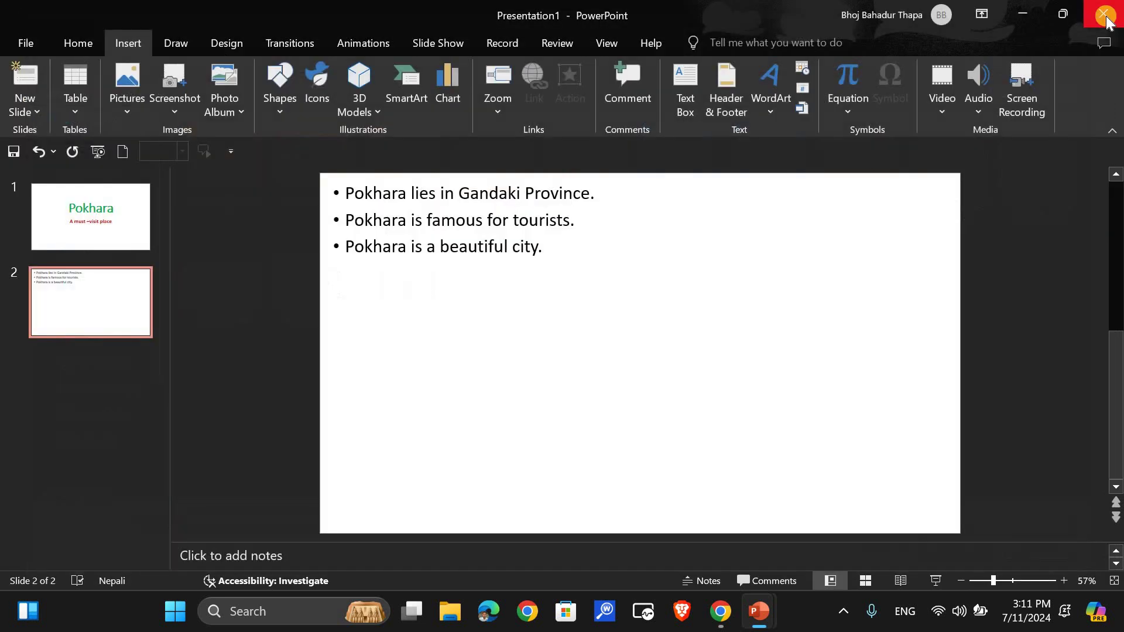
{"action": "left_click", "coordinate": [125, 110]}
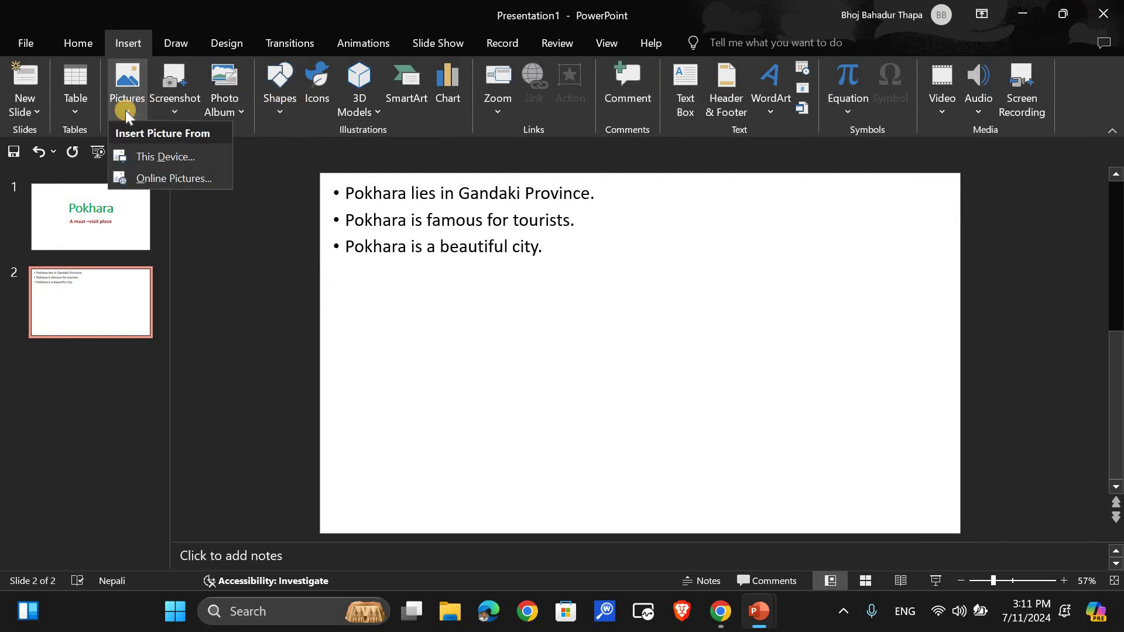
{"action": "left_click", "coordinate": [180, 185]}
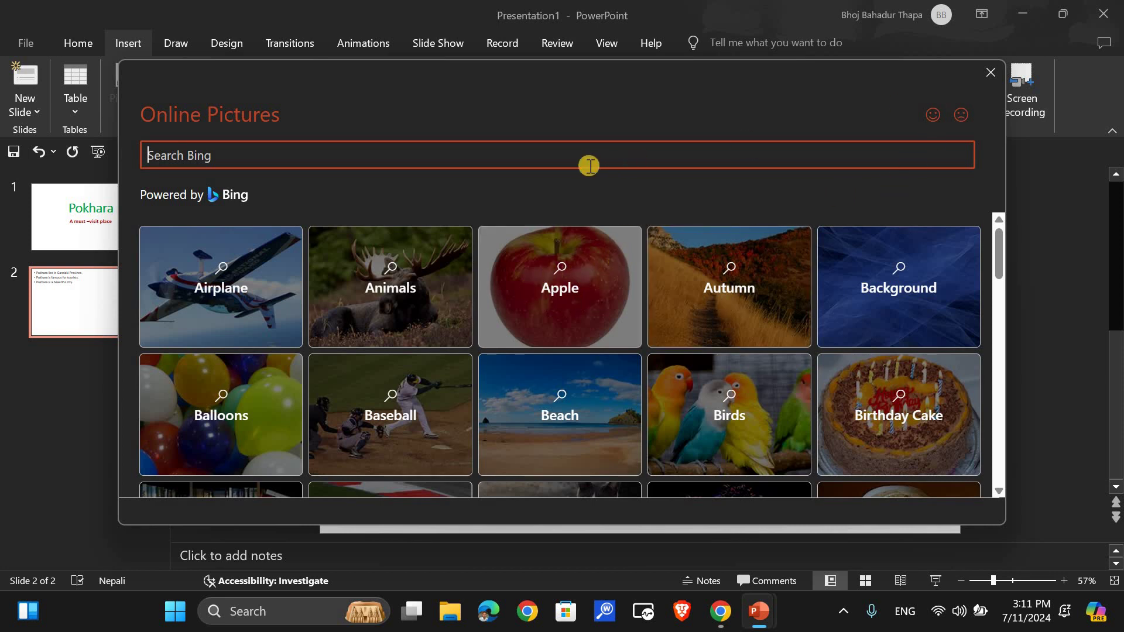
Search Bing for 'pokhara' and insert the photo of colourful boats on the lake.
{"action": "type", "text": "pokhara"}
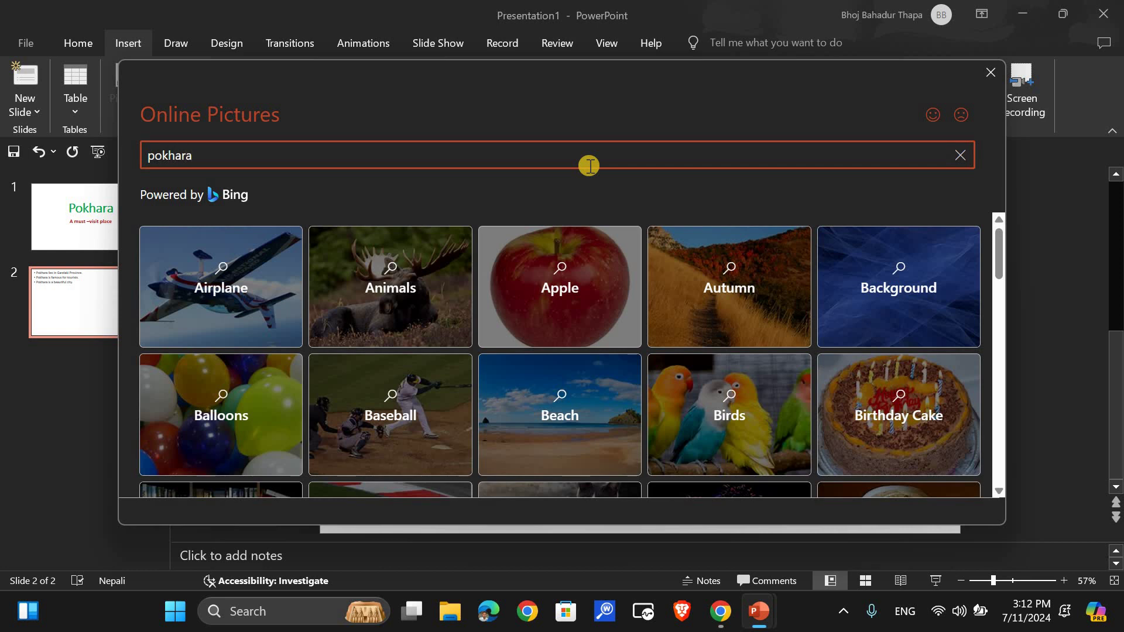
{"action": "key", "text": "Return"}
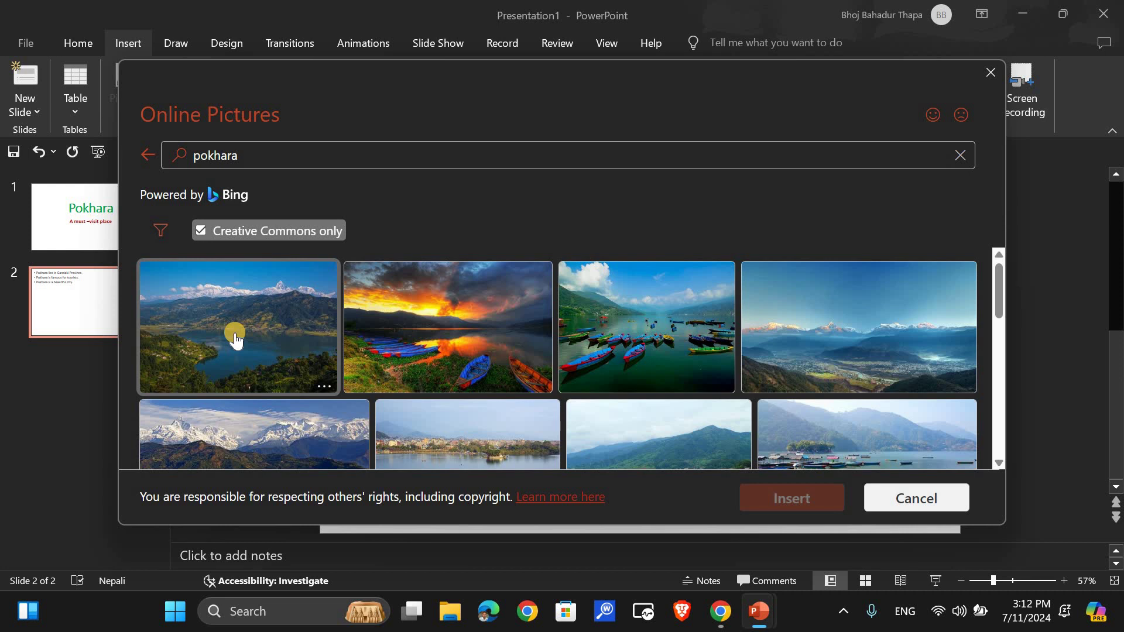
{"action": "left_click", "coordinate": [641, 338]}
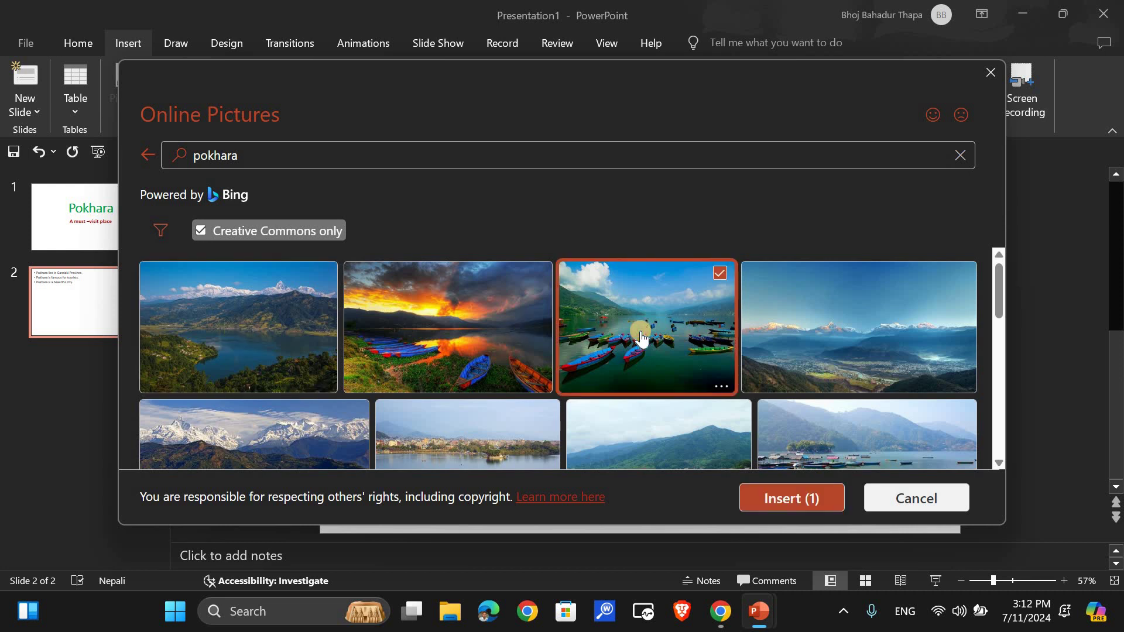
{"action": "left_click", "coordinate": [774, 500]}
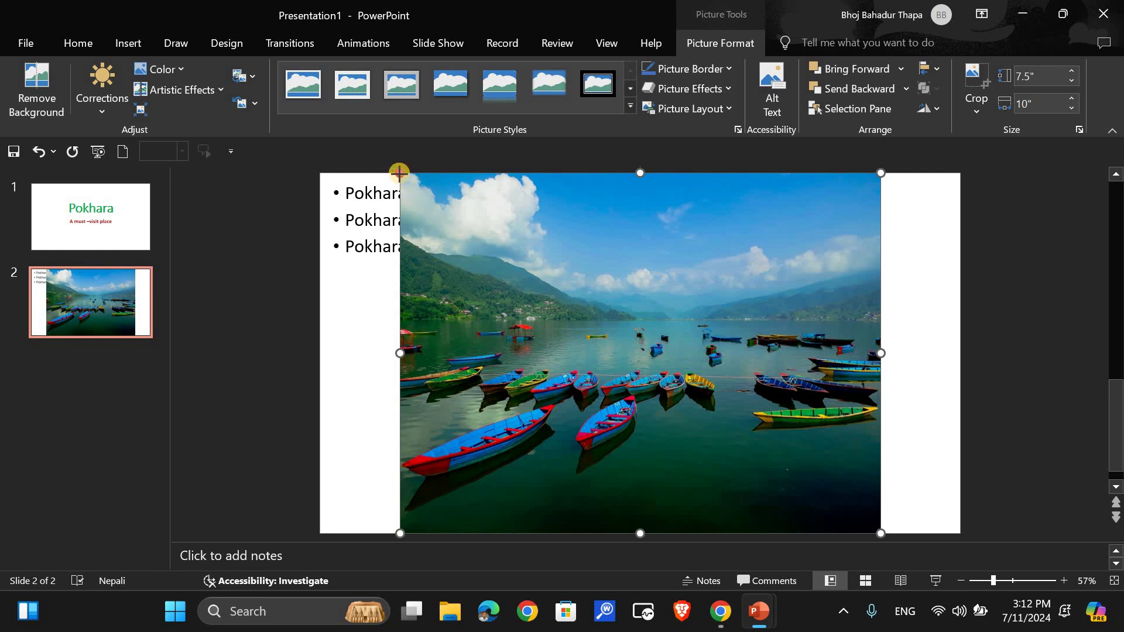
Resize the boats photo to 4.19" by 5.58" and place it right, below the bullets.
{"action": "left_click_drag", "start_coordinate": [399, 173], "coordinate": [651, 357]}
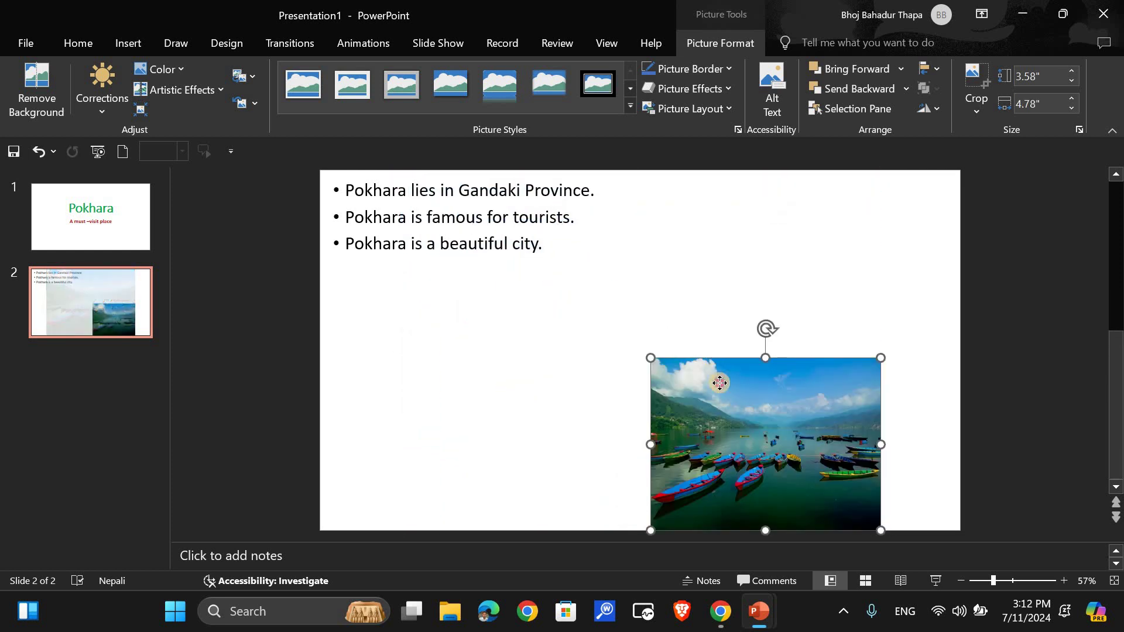
{"action": "left_click_drag", "start_coordinate": [719, 383], "coordinate": [449, 306]}
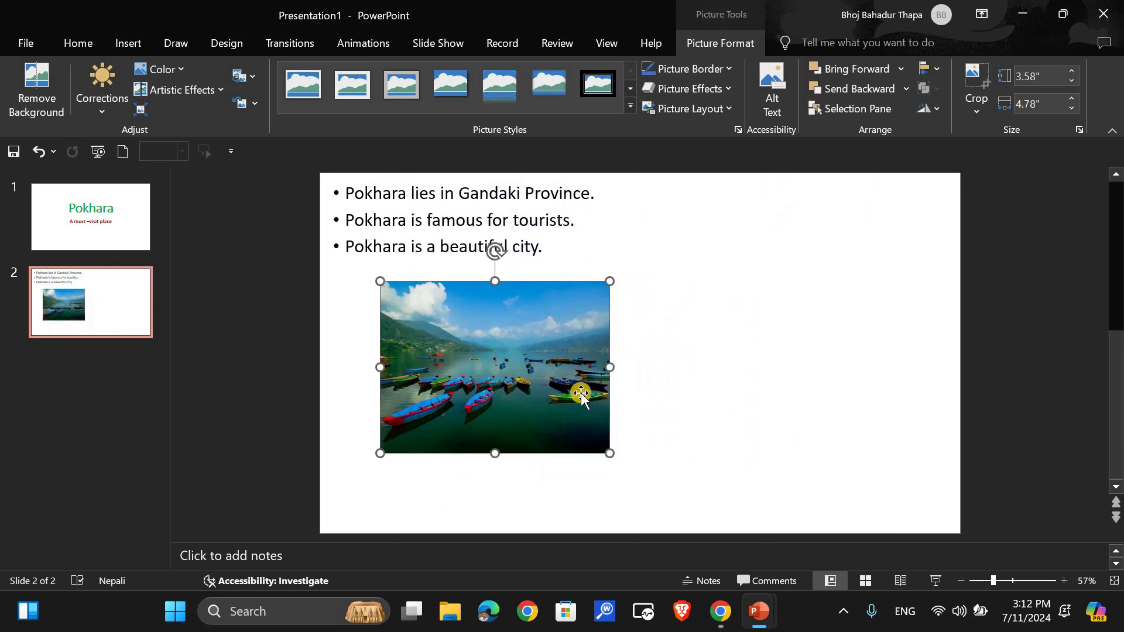
{"action": "left_click_drag", "start_coordinate": [610, 451], "coordinate": [648, 482]}
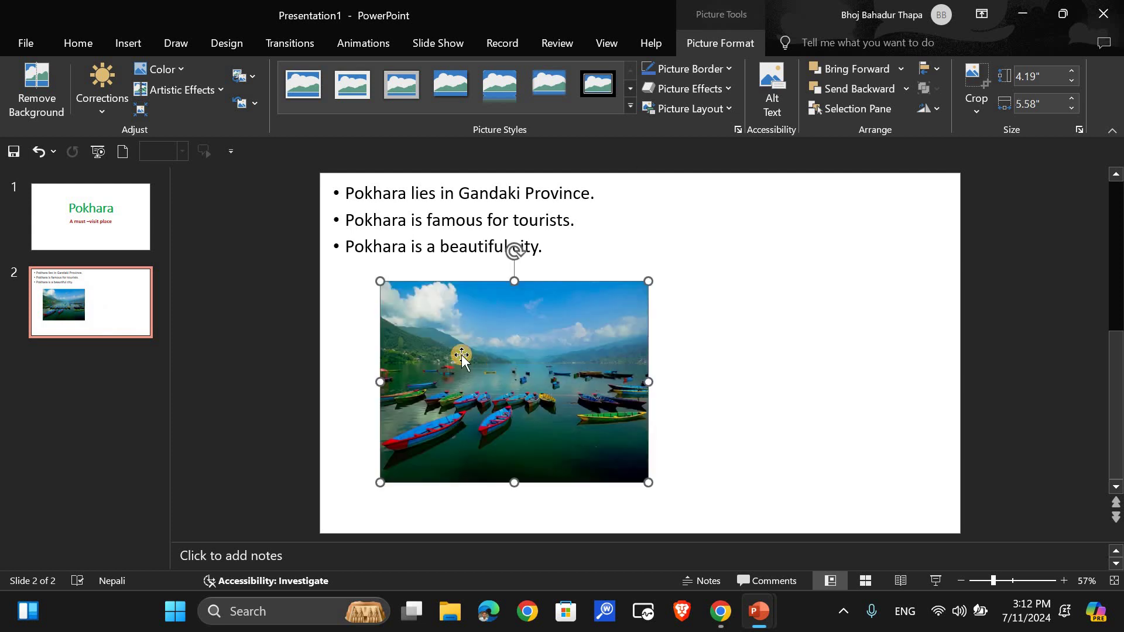
{"action": "mouse_move", "coordinate": [523, 355]}
{"action": "left_mouse_down"}
{"action": "mouse_move", "coordinate": [708, 335]}
{"action": "mouse_move", "coordinate": [757, 365]}
{"action": "left_mouse_up"}
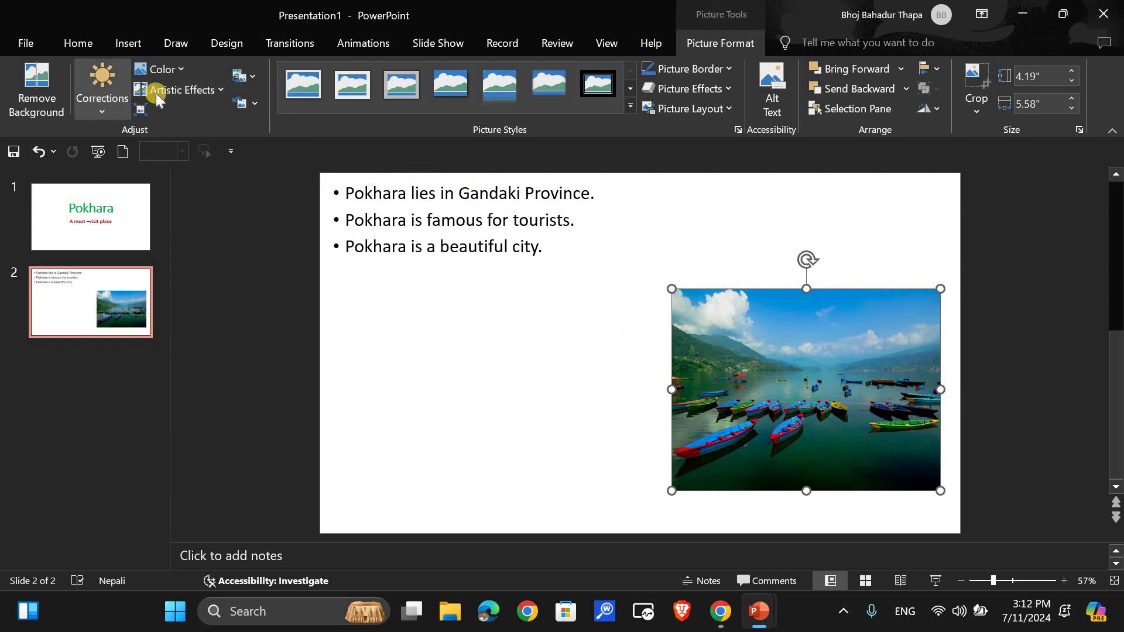
Insert the mountain-and-lake photo from an online 'pokhara' picture search onto slide 2.
{"action": "left_click", "coordinate": [125, 45]}
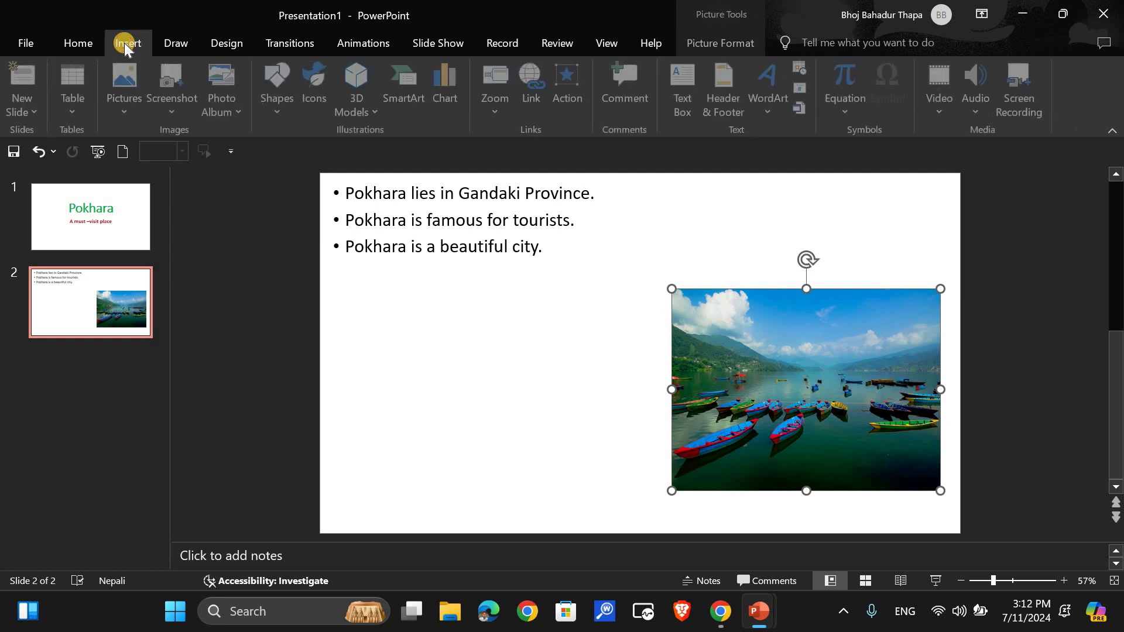
{"action": "left_click", "coordinate": [130, 110]}
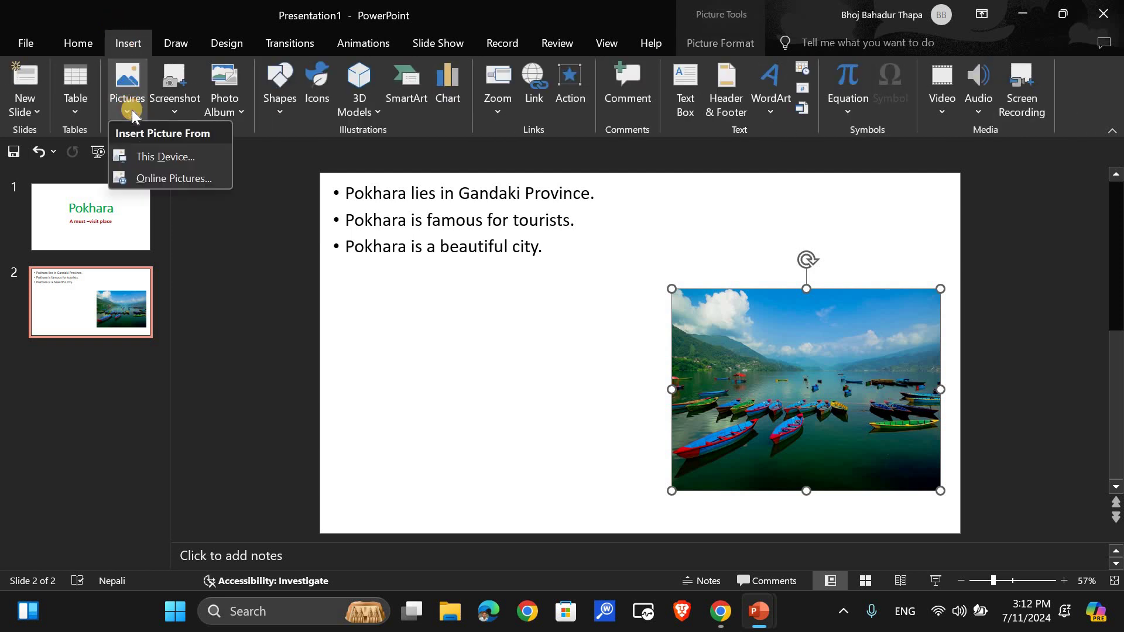
{"action": "left_click", "coordinate": [158, 176]}
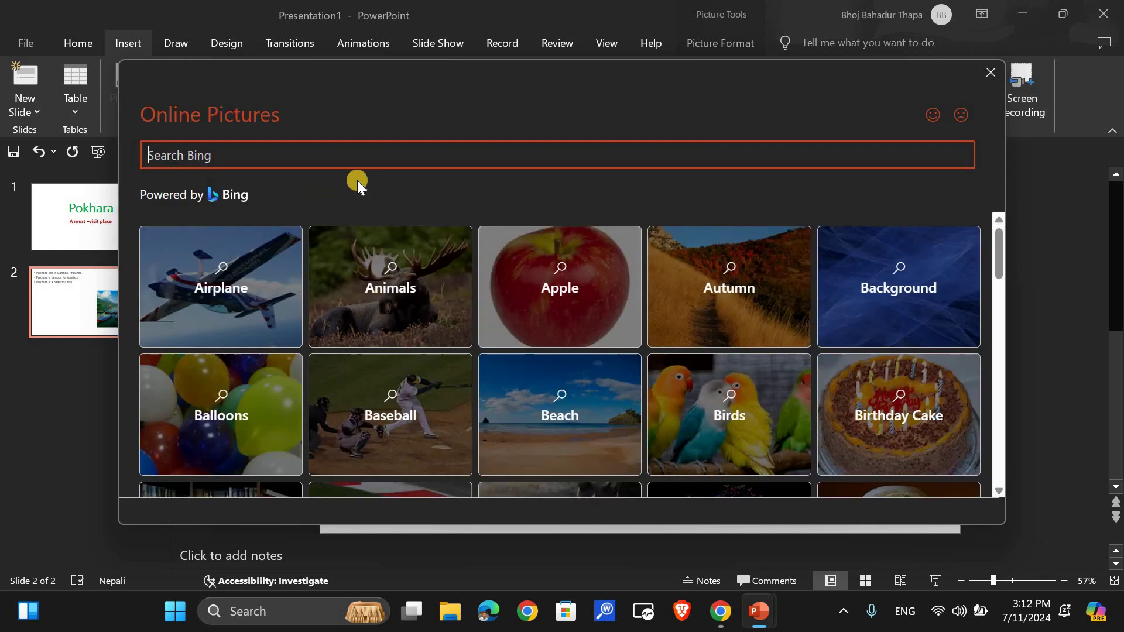
{"action": "type", "text": "pokhara"}
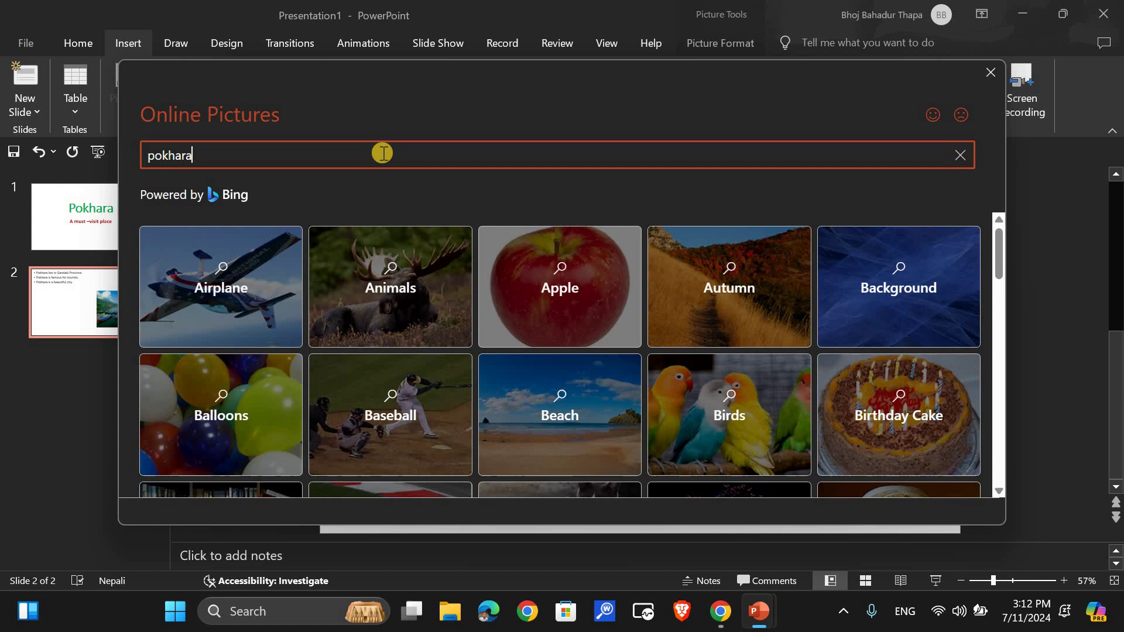
{"action": "key", "text": "Return"}
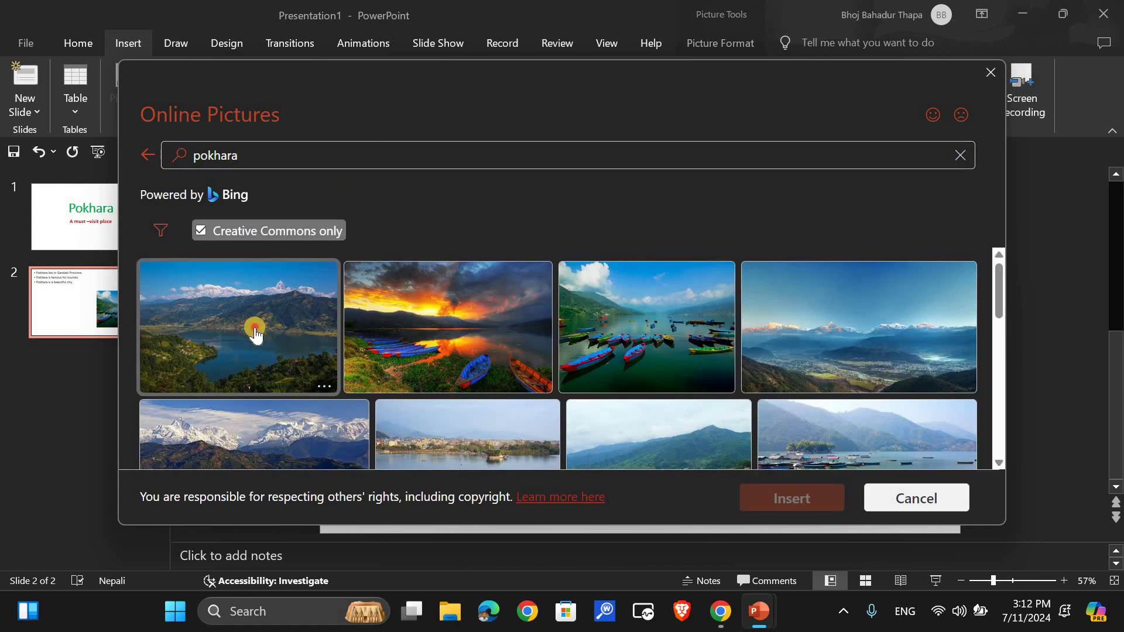
{"action": "left_click", "coordinate": [255, 328]}
{"action": "left_click", "coordinate": [784, 498]}
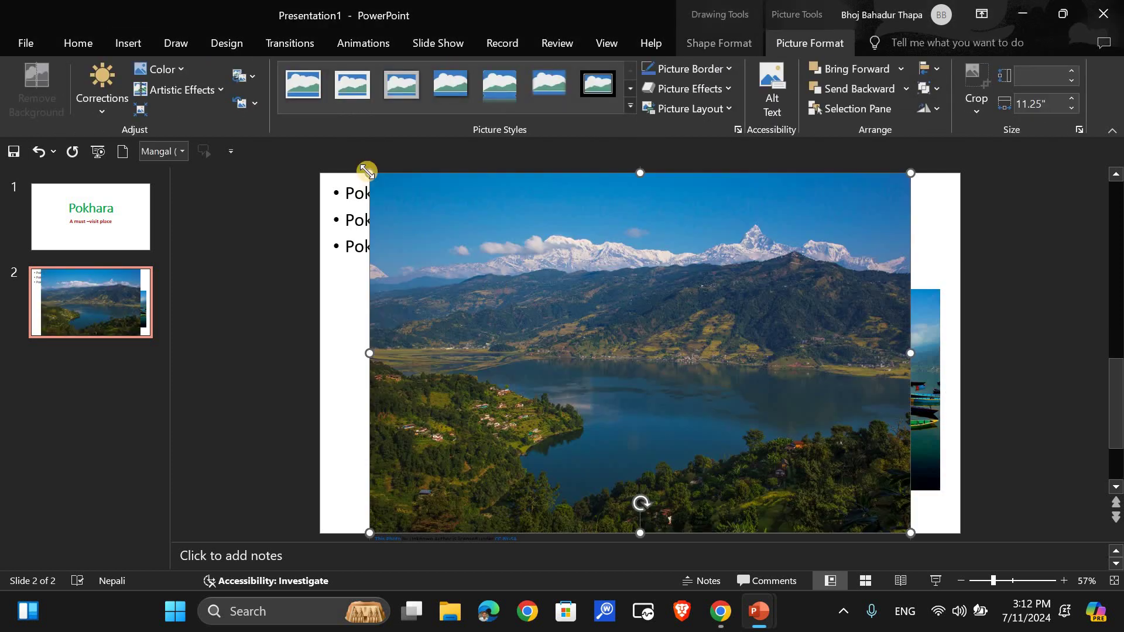
Shrink the mountain photo and position it beside the boats photo below the bullet text.
{"action": "left_click_drag", "start_coordinate": [369, 172], "coordinate": [572, 301]}
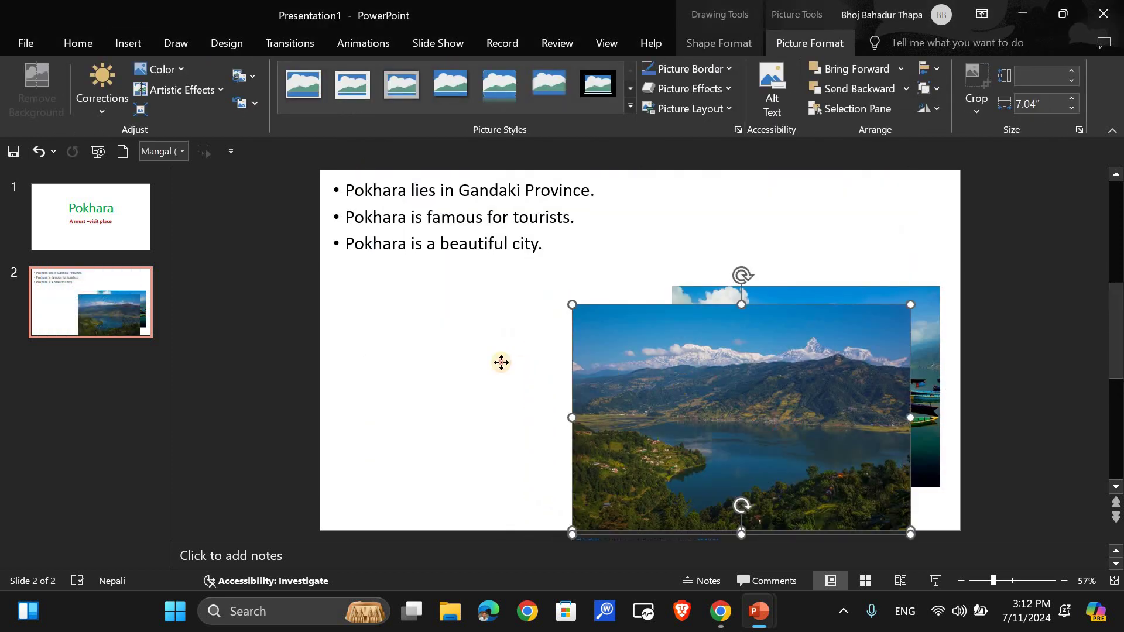
{"action": "left_click_drag", "start_coordinate": [660, 376], "coordinate": [436, 346]}
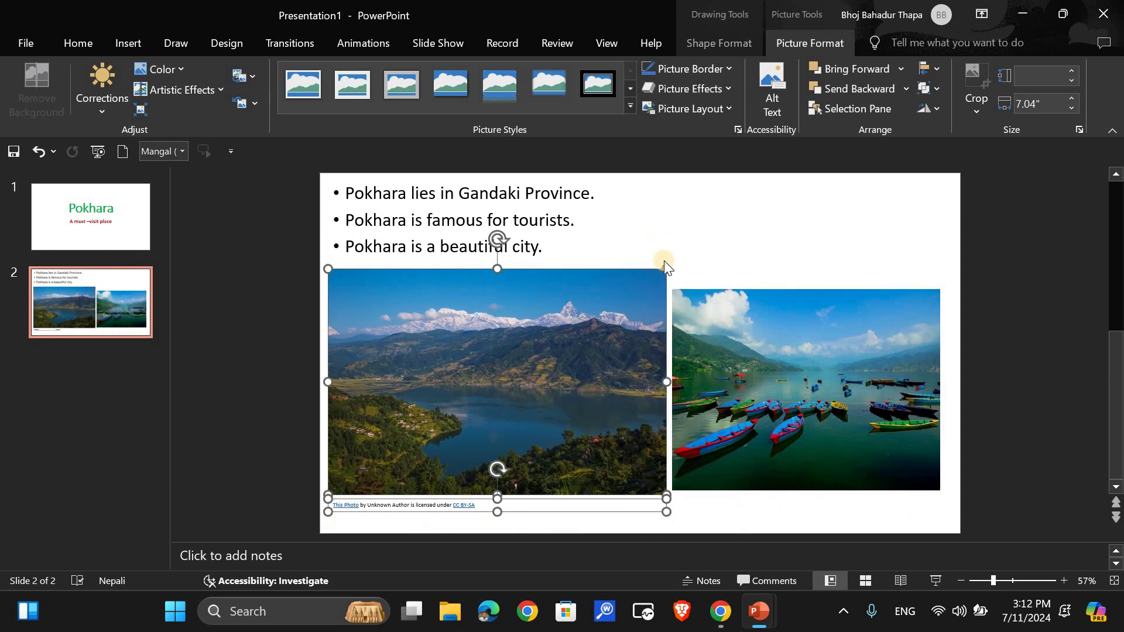
{"action": "left_click_drag", "start_coordinate": [664, 266], "coordinate": [659, 343]}
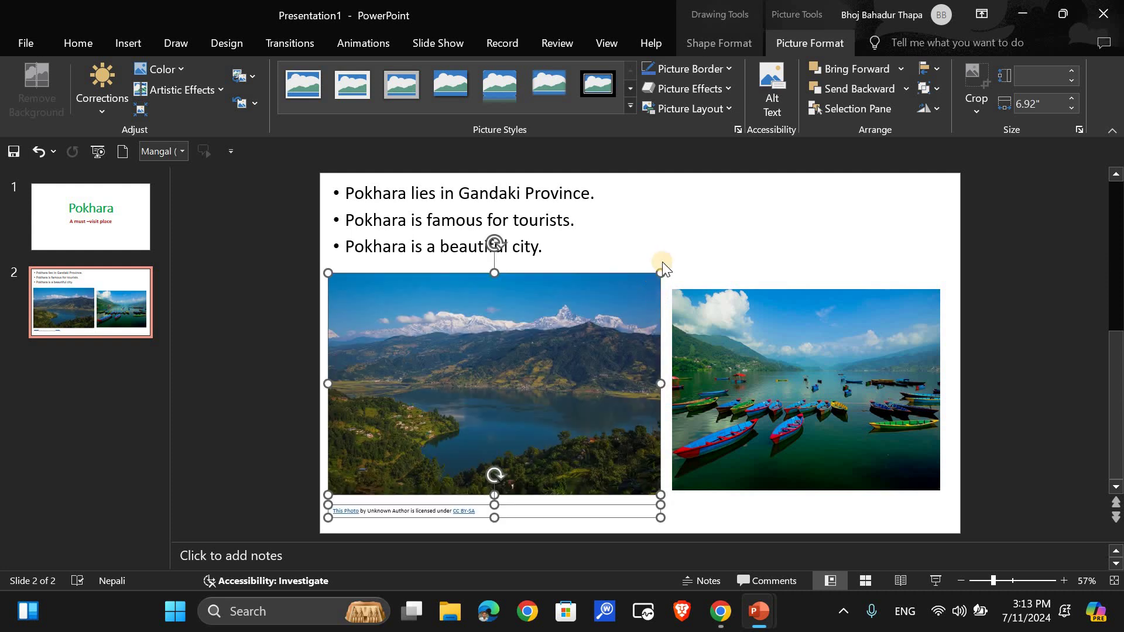
{"action": "mouse_move", "coordinate": [661, 270]}
{"action": "left_mouse_down"}
{"action": "mouse_move", "coordinate": [618, 345]}
{"action": "mouse_move", "coordinate": [628, 329]}
{"action": "left_mouse_up"}
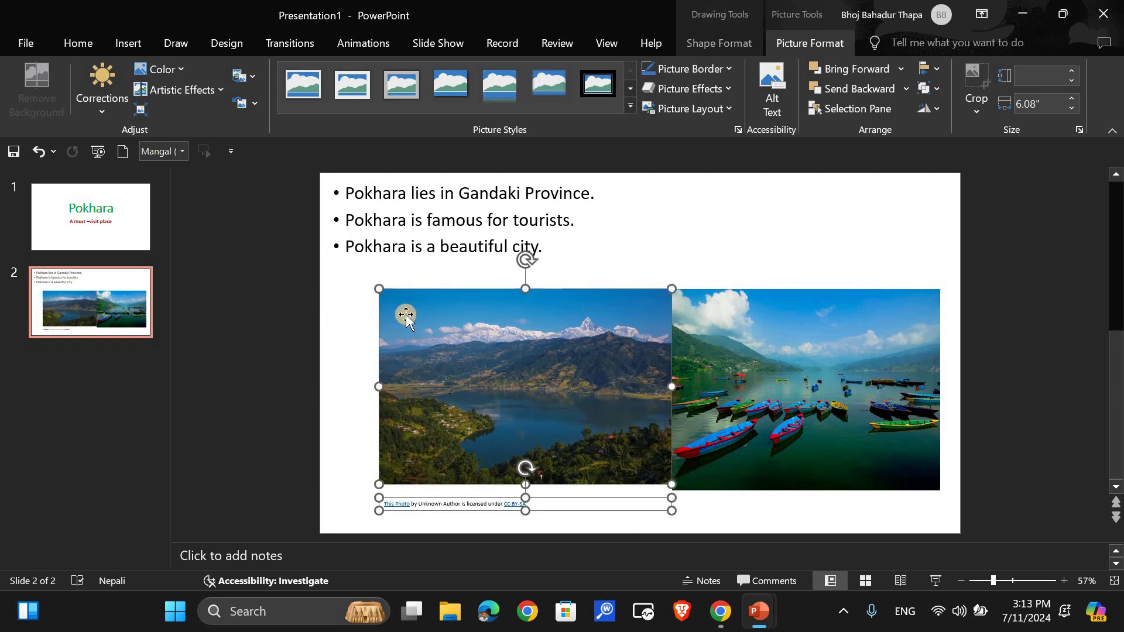
{"action": "left_click_drag", "start_coordinate": [377, 288], "coordinate": [368, 281]}
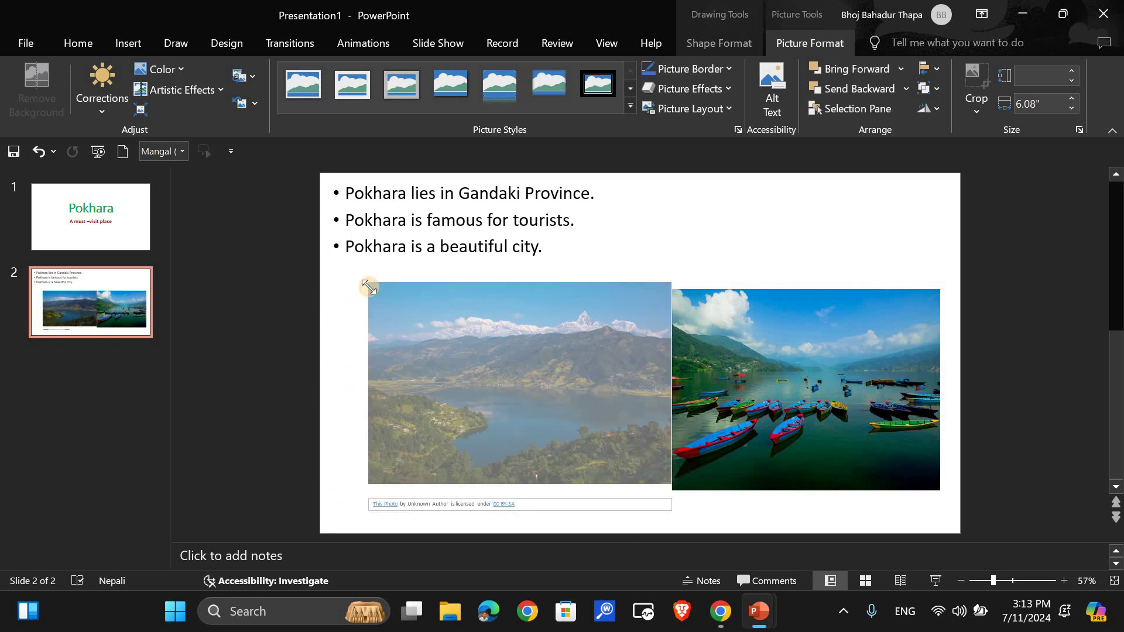
{"action": "left_click_drag", "start_coordinate": [490, 303], "coordinate": [491, 309]}
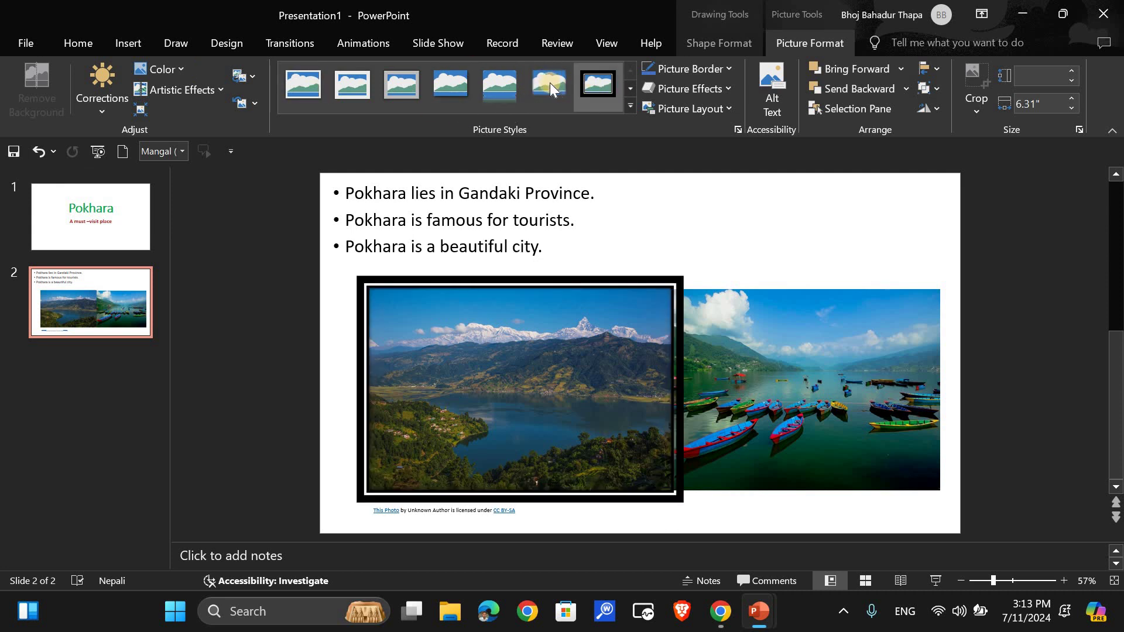
Try several picture styles, then give the mountain photo the Simple Frame, White style.
{"action": "left_click", "coordinate": [501, 82]}
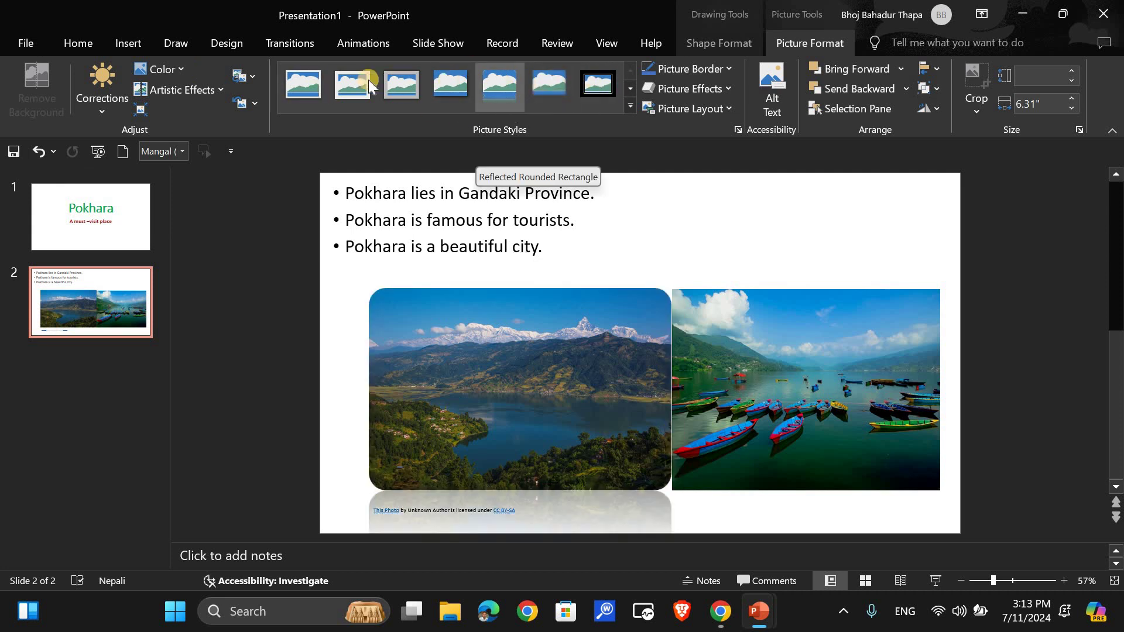
{"action": "left_click", "coordinate": [367, 82]}
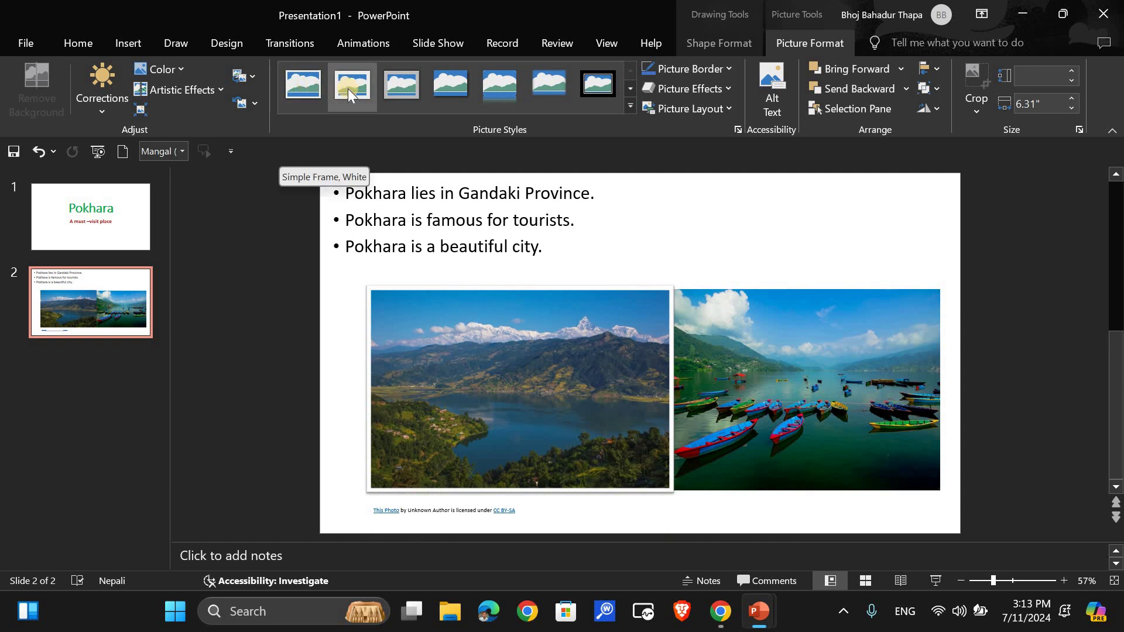
{"action": "left_click", "coordinate": [405, 89]}
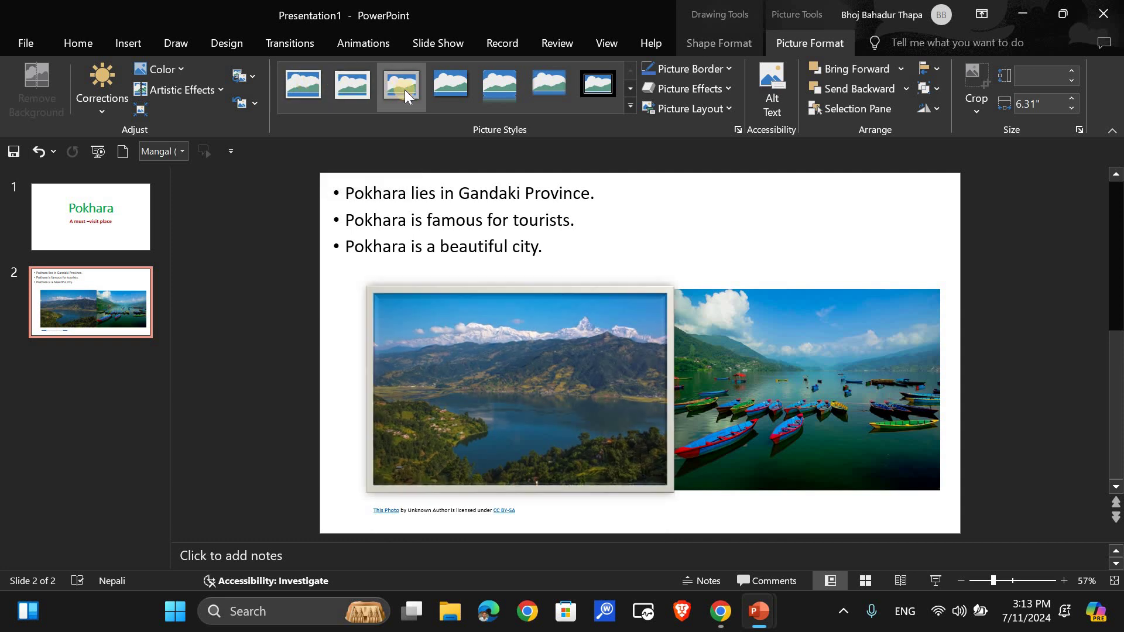
{"action": "left_click", "coordinate": [452, 88]}
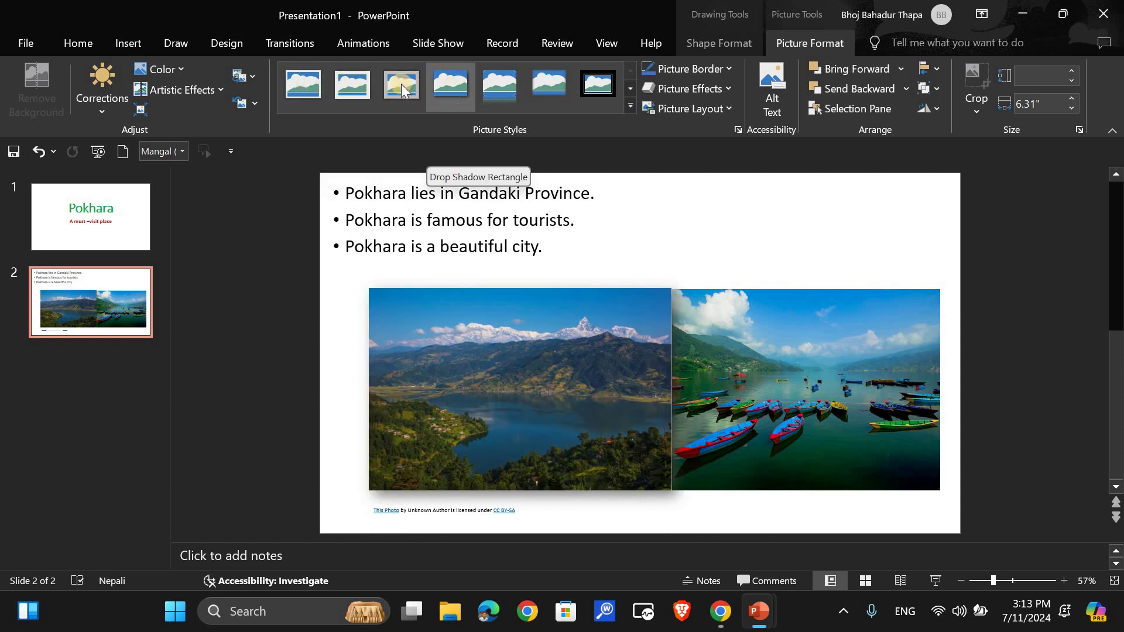
{"action": "left_click", "coordinate": [494, 89]}
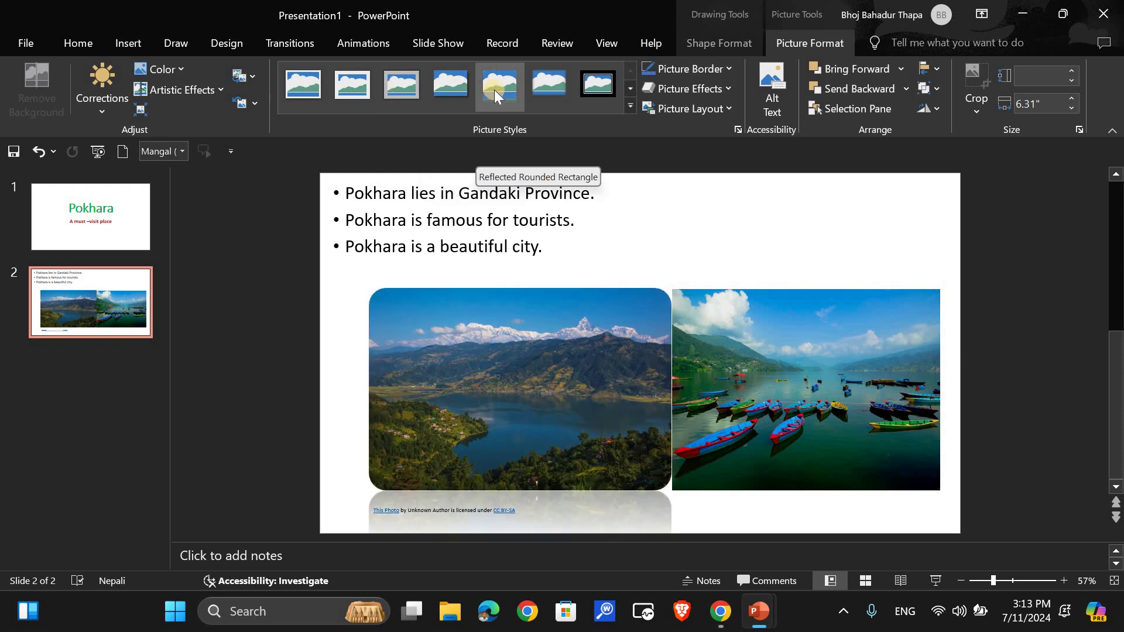
{"action": "left_click", "coordinate": [305, 82]}
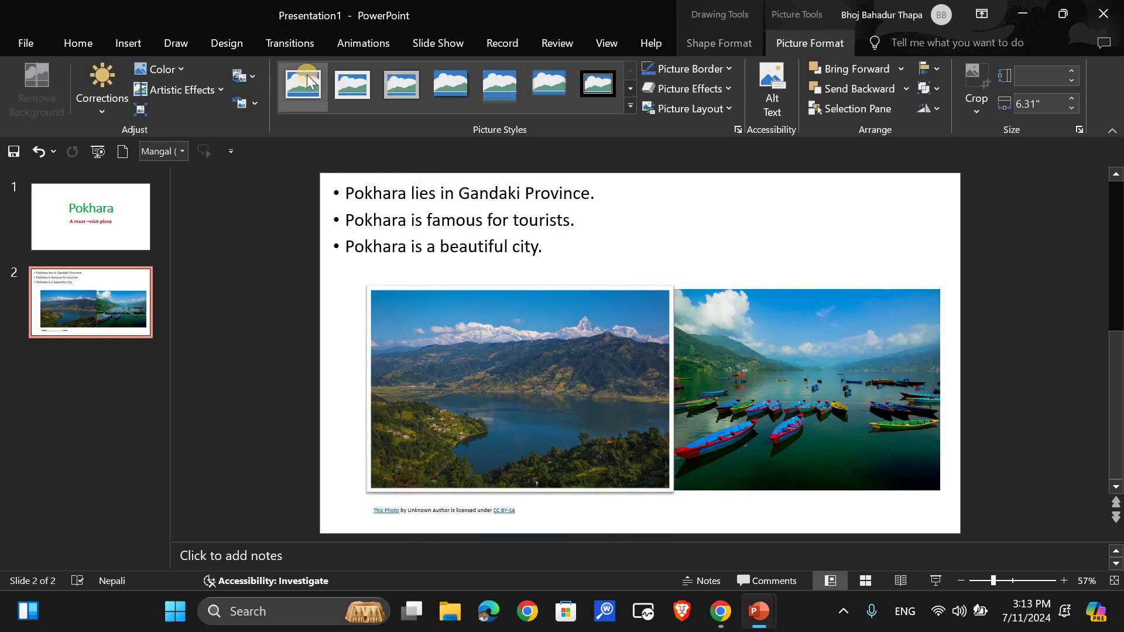
Apply the Metal Frame style to the boats photo, then select all three bullet lines.
{"action": "left_click", "coordinate": [754, 296]}
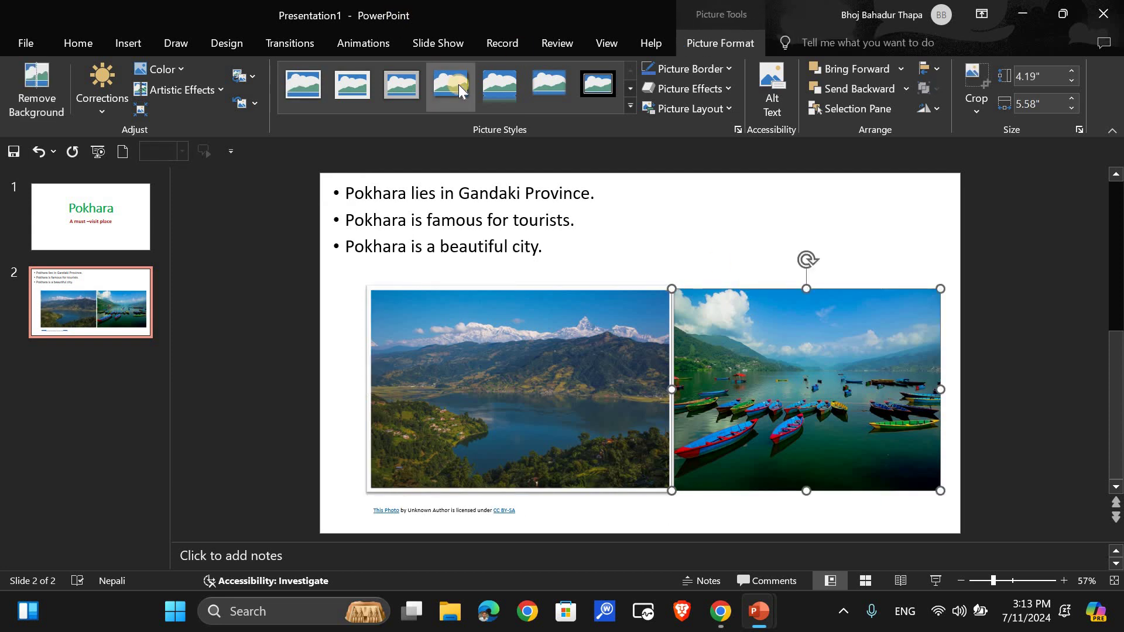
{"action": "left_click", "coordinate": [402, 88]}
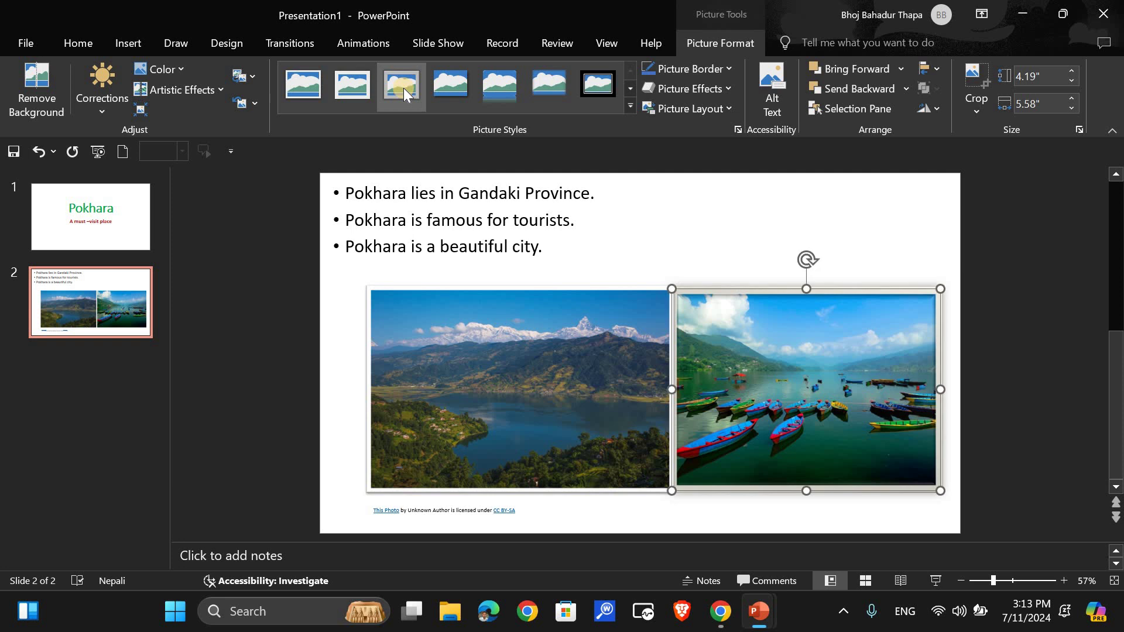
{"action": "left_click", "coordinate": [651, 260]}
{"action": "left_click_drag", "start_coordinate": [538, 254], "coordinate": [346, 199]}
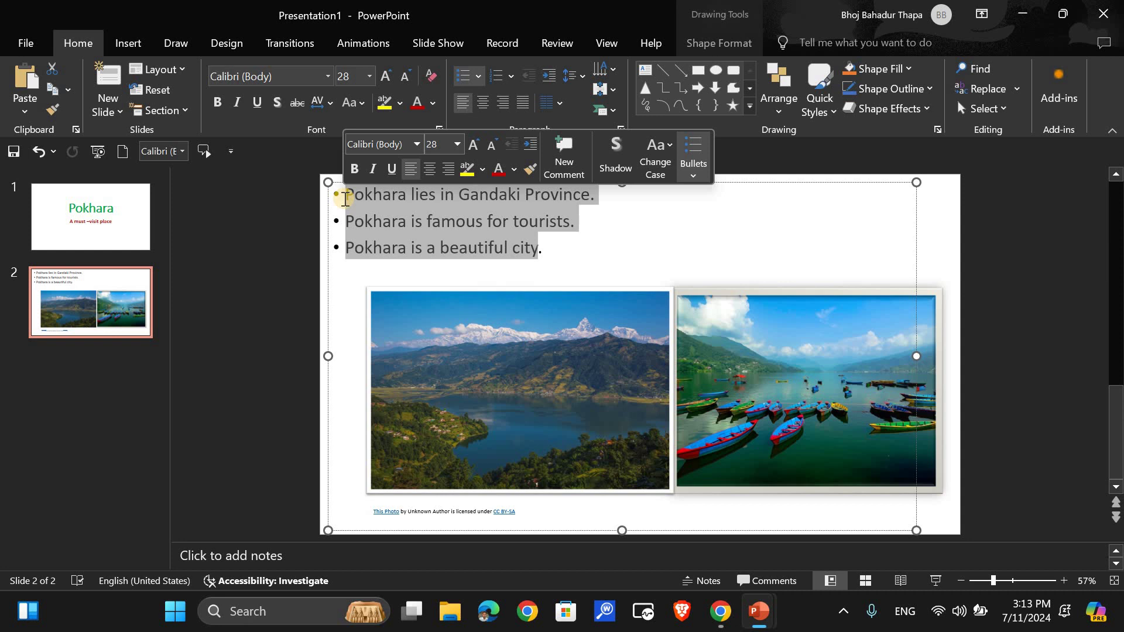
Format the slide 2 bullet text as 36 pt, bold and green.
{"action": "left_click", "coordinate": [386, 77]}
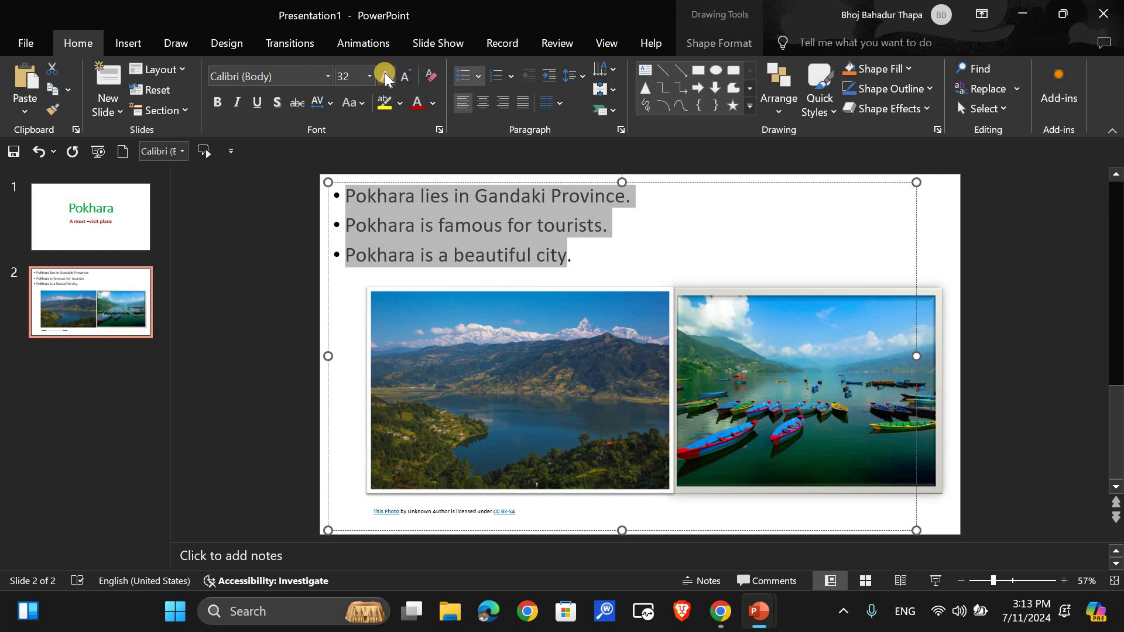
{"action": "left_click", "coordinate": [386, 76]}
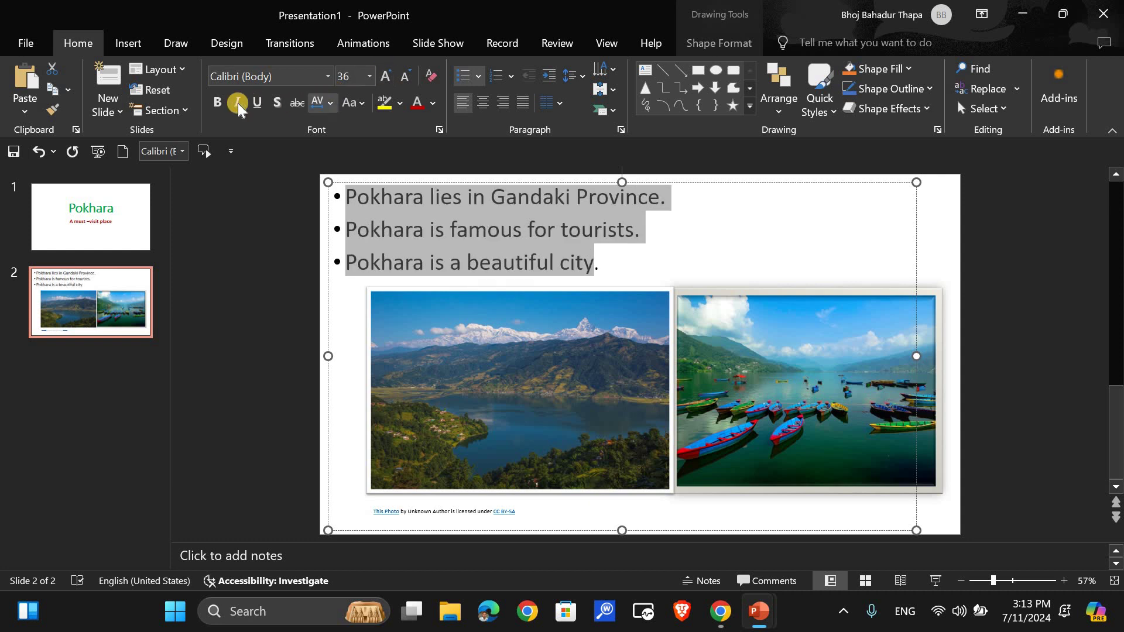
{"action": "left_click", "coordinate": [219, 103]}
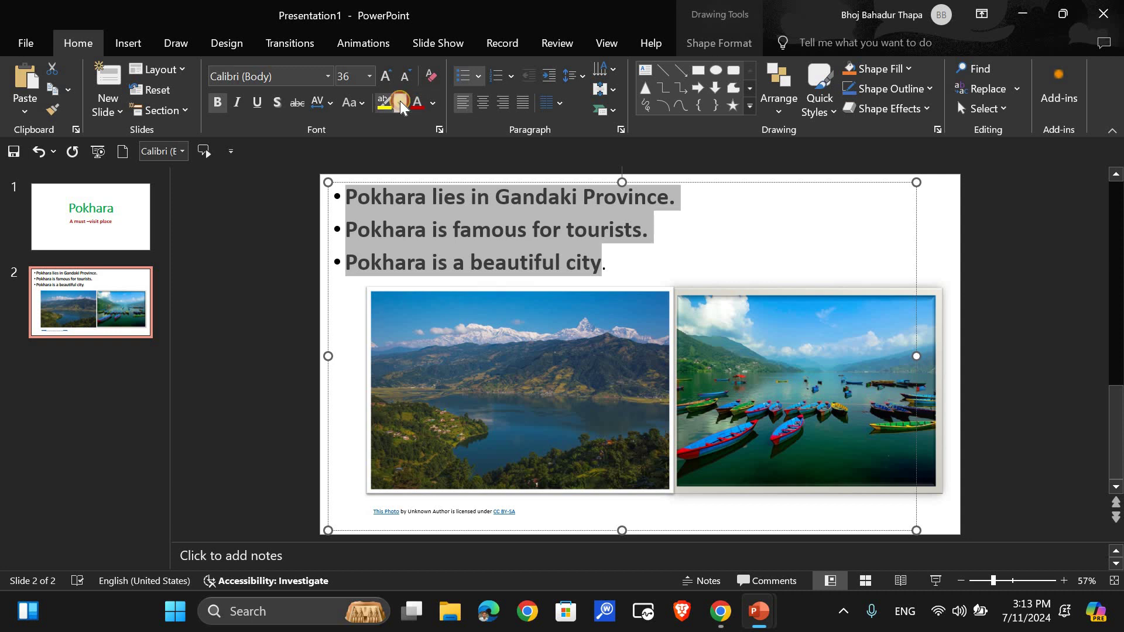
{"action": "left_click", "coordinate": [400, 105]}
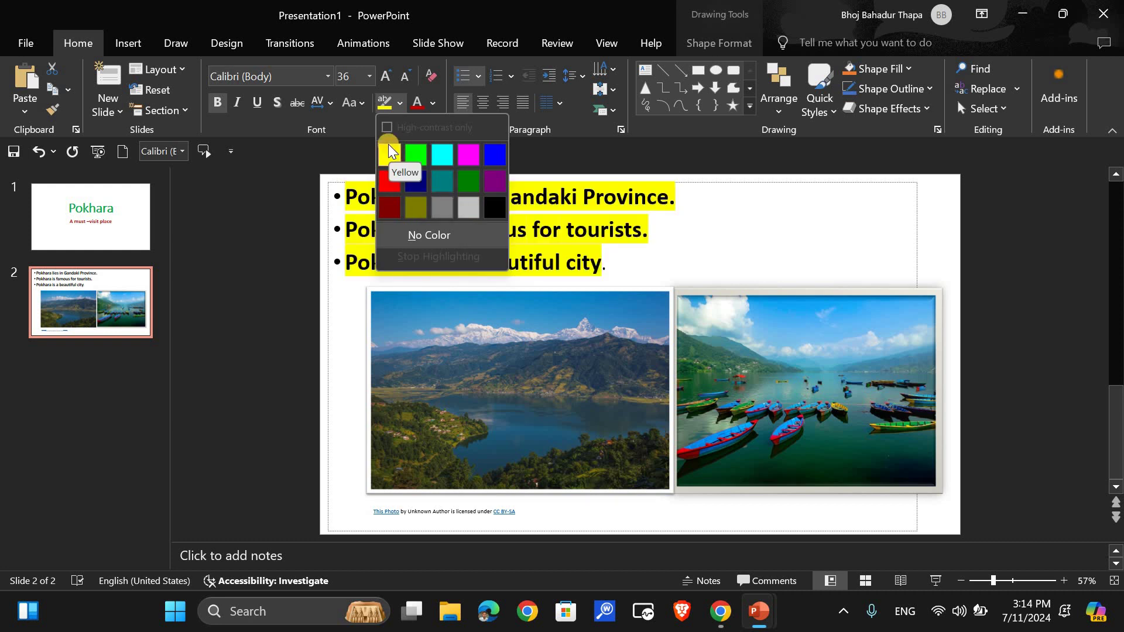
{"action": "left_click", "coordinate": [565, 198]}
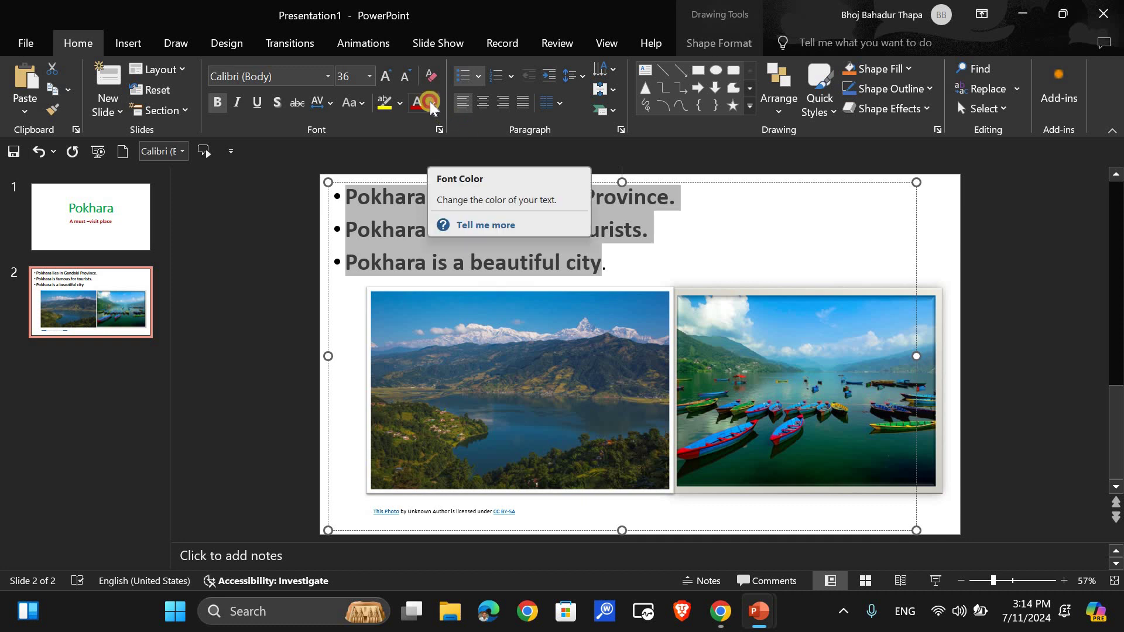
{"action": "left_click", "coordinate": [431, 105]}
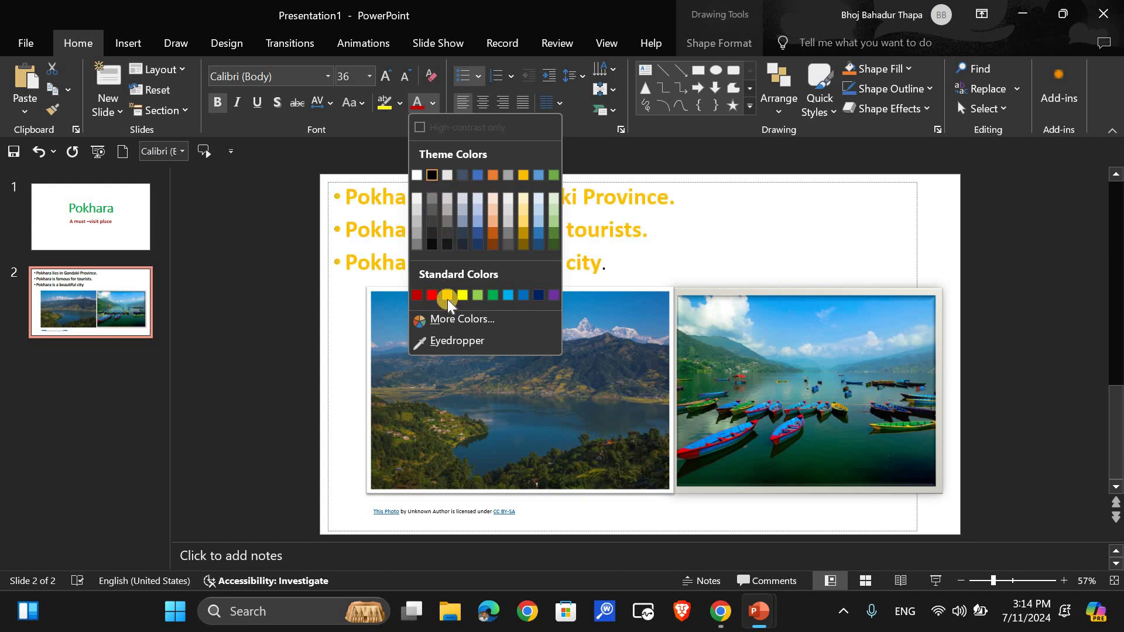
{"action": "left_click", "coordinate": [490, 295]}
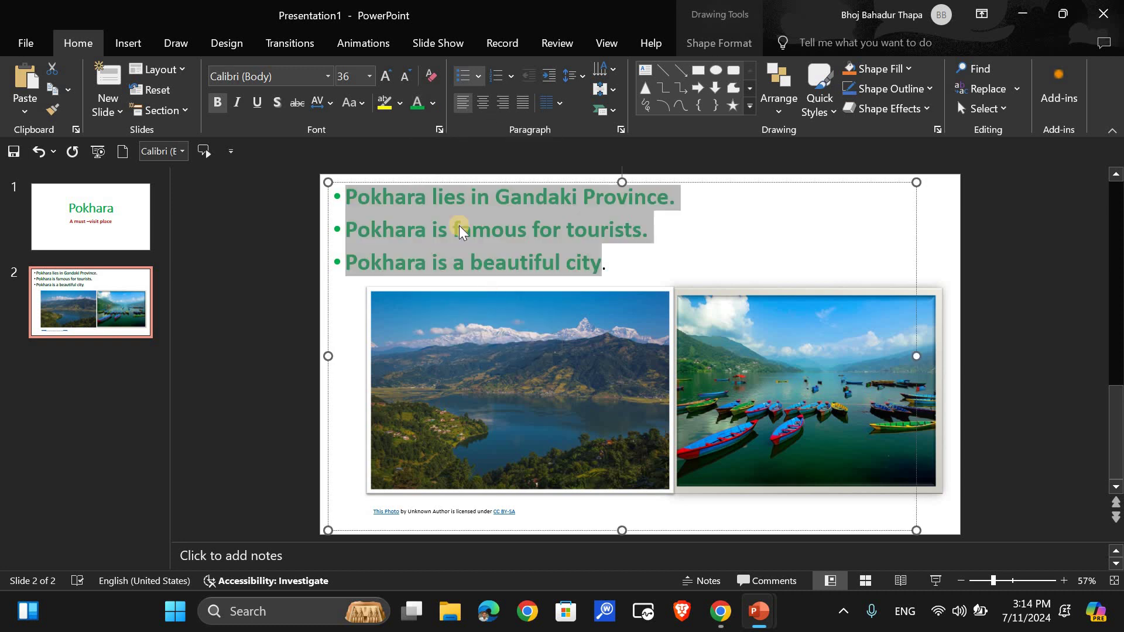
Give the three sentences a dark blue highlight and white font colour.
{"action": "left_click", "coordinate": [402, 103]}
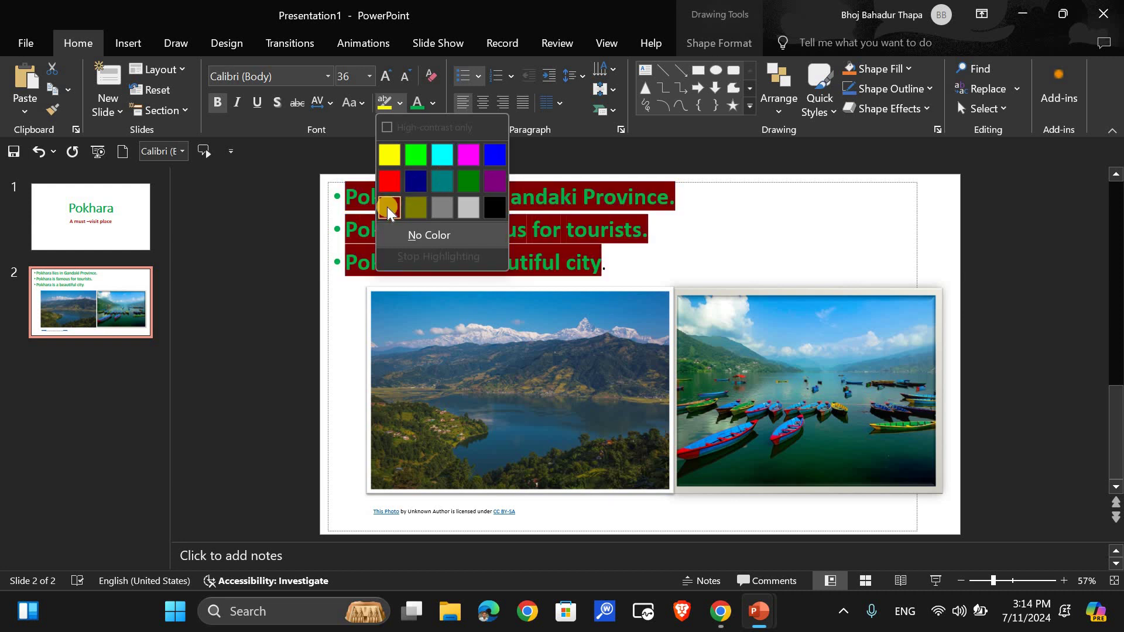
{"action": "left_click", "coordinate": [425, 184]}
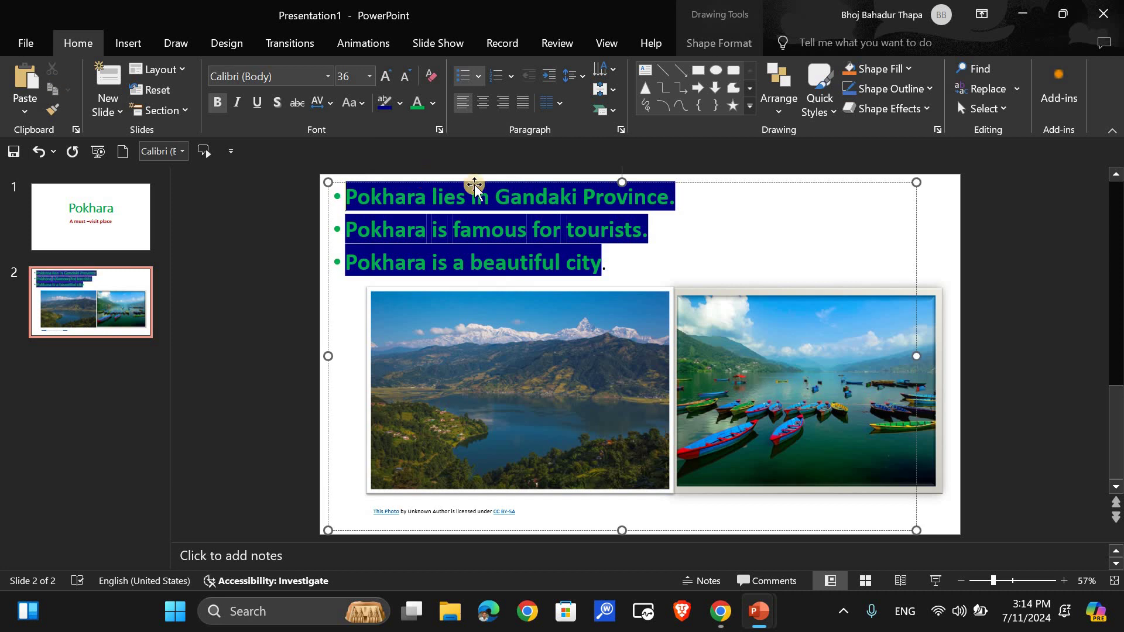
{"action": "key", "text": "ctrl+z"}
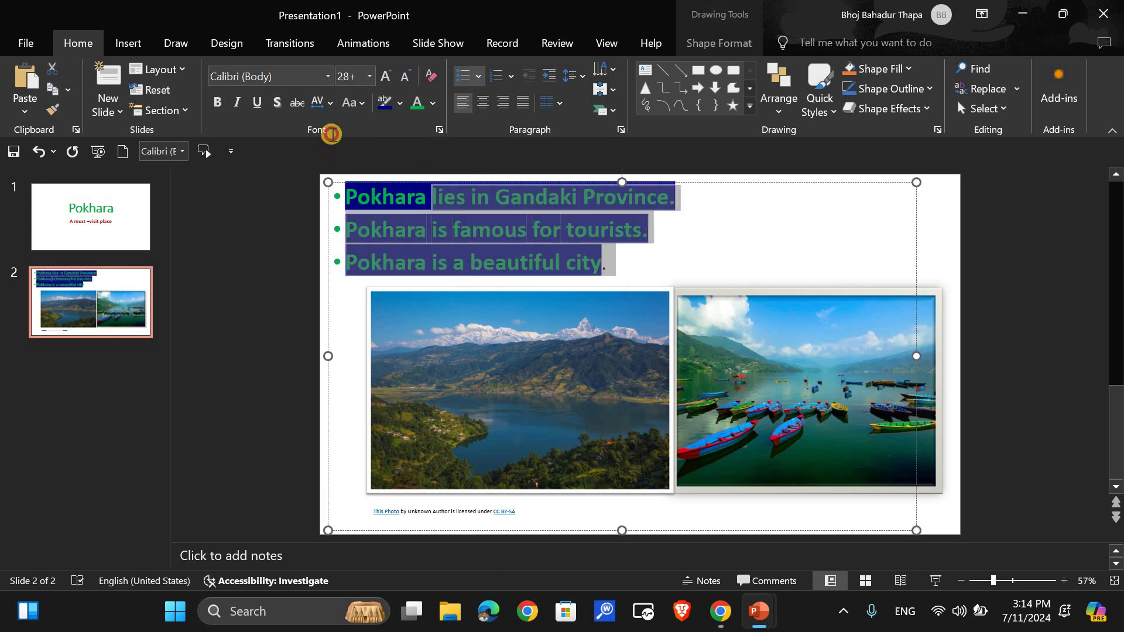
{"action": "left_click", "coordinate": [434, 104]}
{"action": "left_click", "coordinate": [417, 176]}
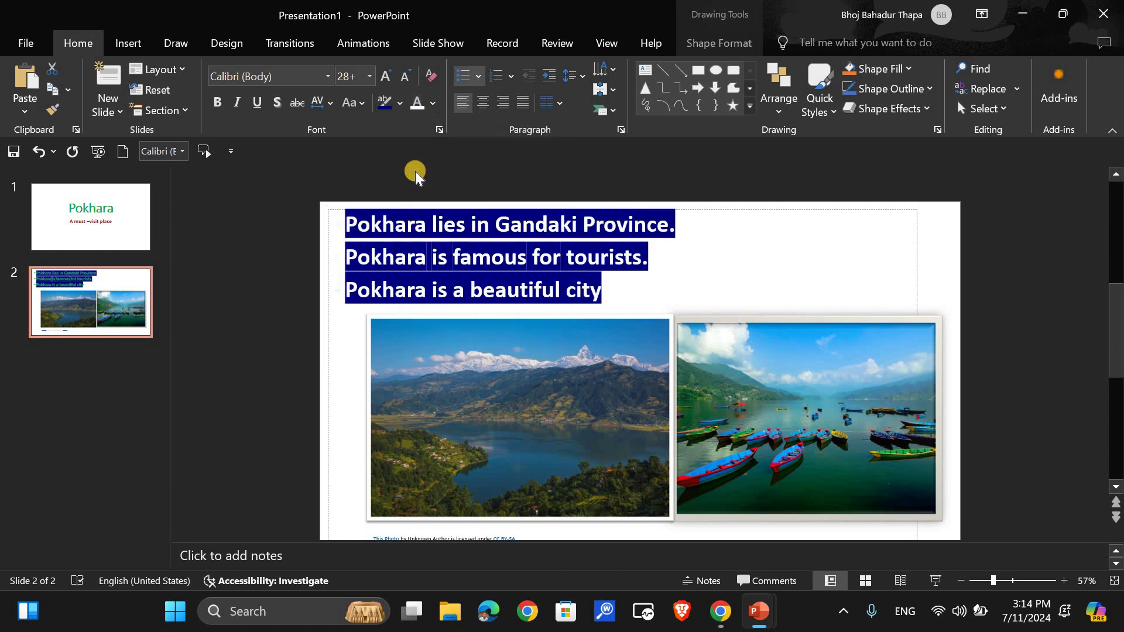
{"action": "left_click", "coordinate": [689, 291]}
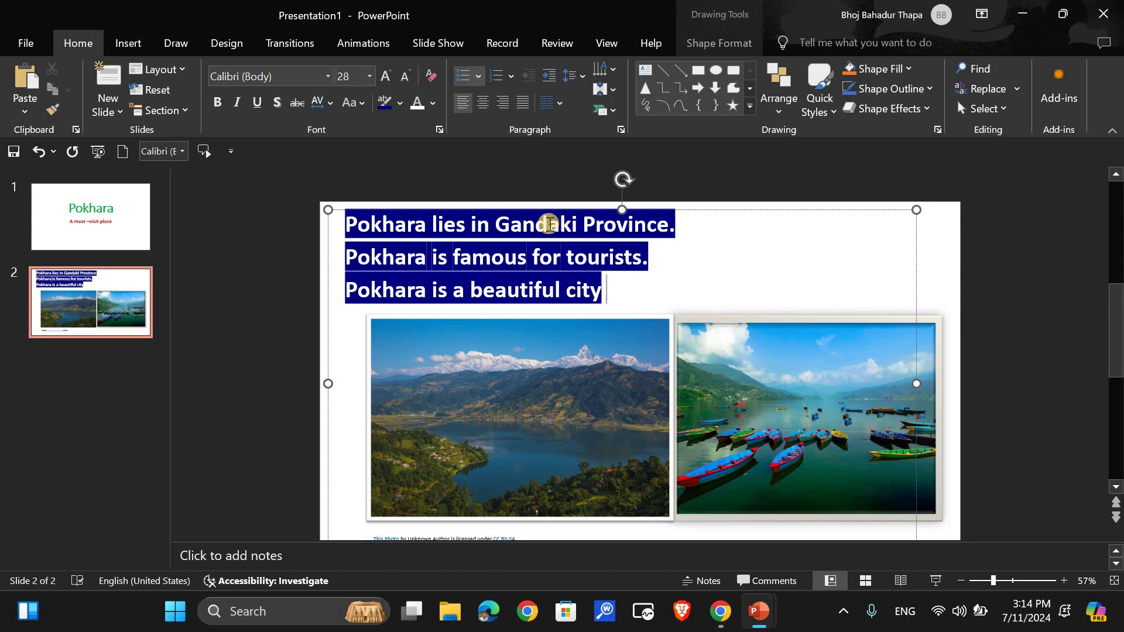
Open the Online Videos window from Insert > Video, then close it without inserting.
{"action": "left_click", "coordinate": [122, 47]}
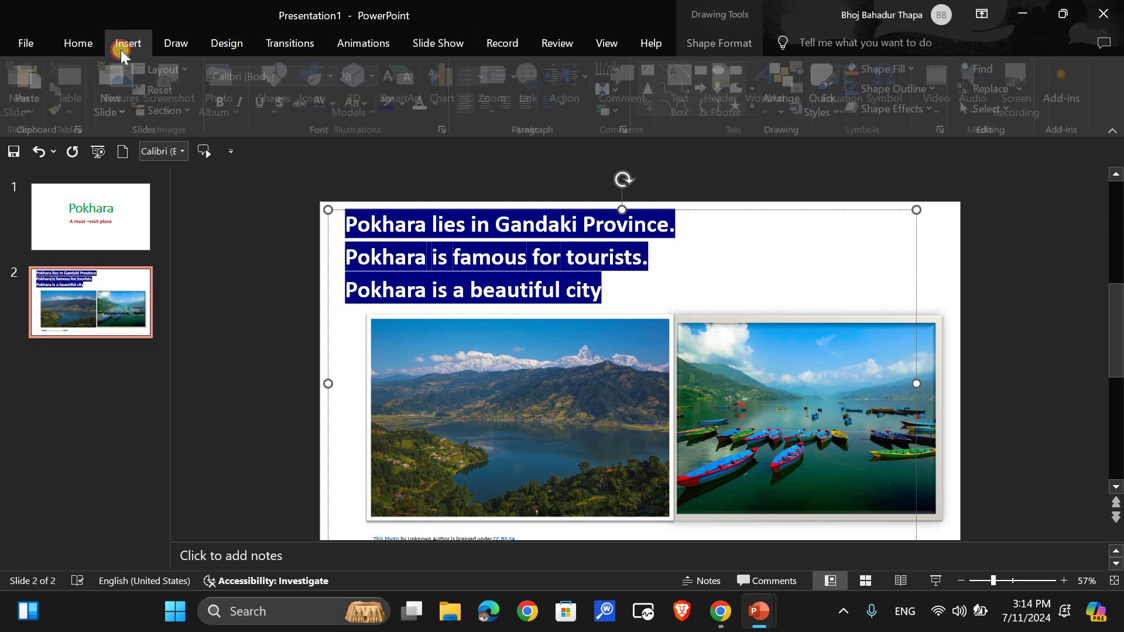
{"action": "left_click", "coordinate": [942, 88]}
{"action": "left_click", "coordinate": [979, 178]}
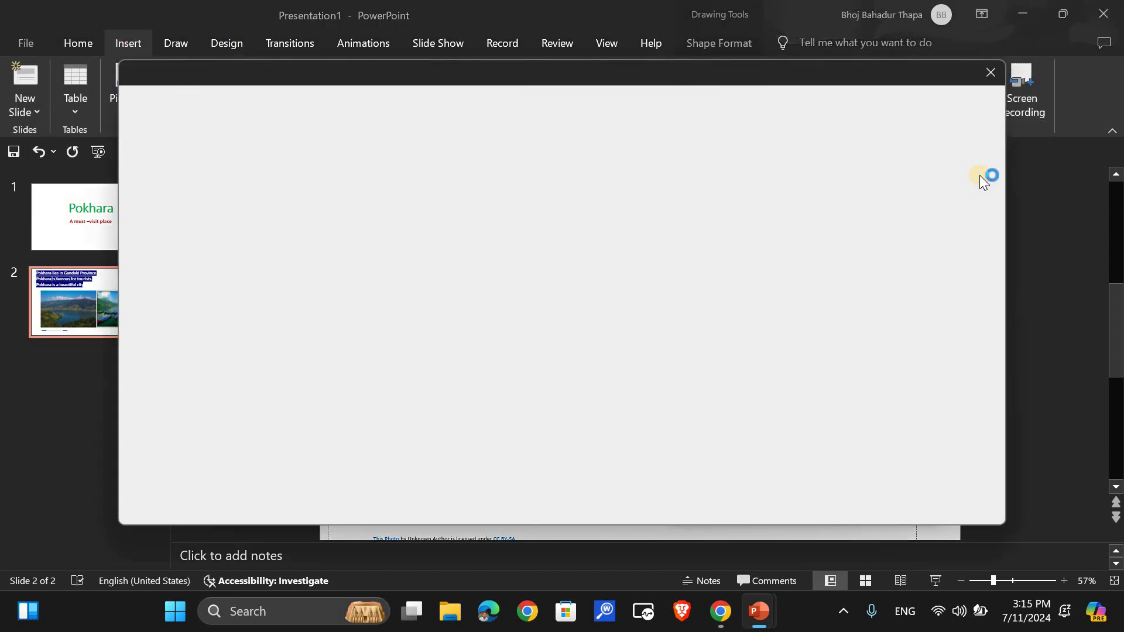
{"action": "key", "text": "Escape"}
{"action": "left_click", "coordinate": [78, 43]}
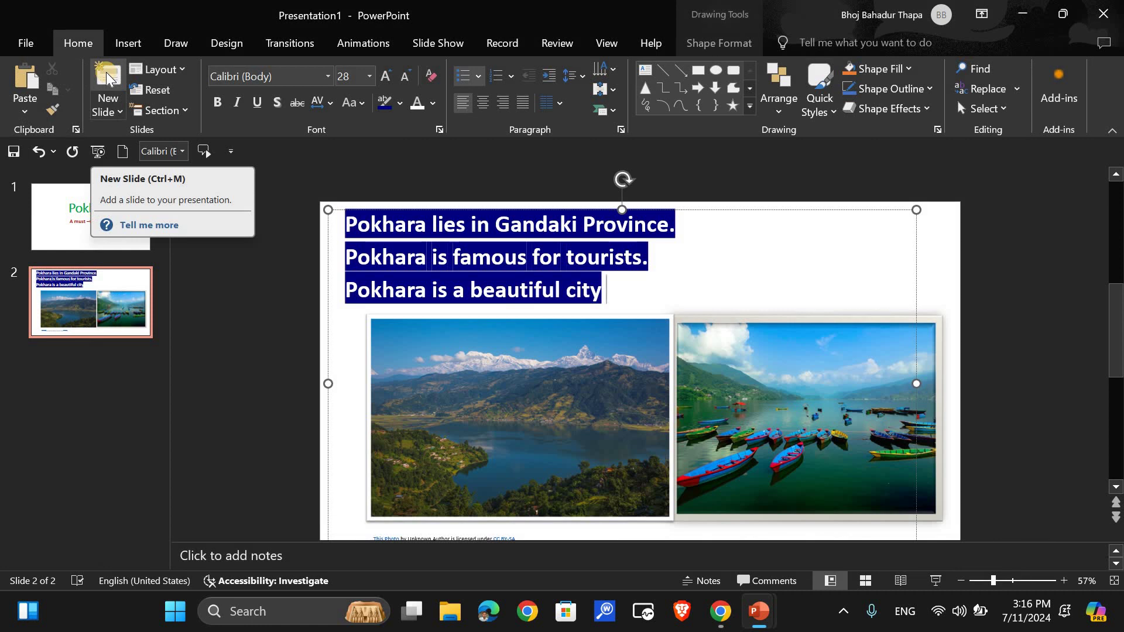
Add slide 3 and insert the Eagle Rebirth video file onto it.
{"action": "left_click", "coordinate": [107, 78]}
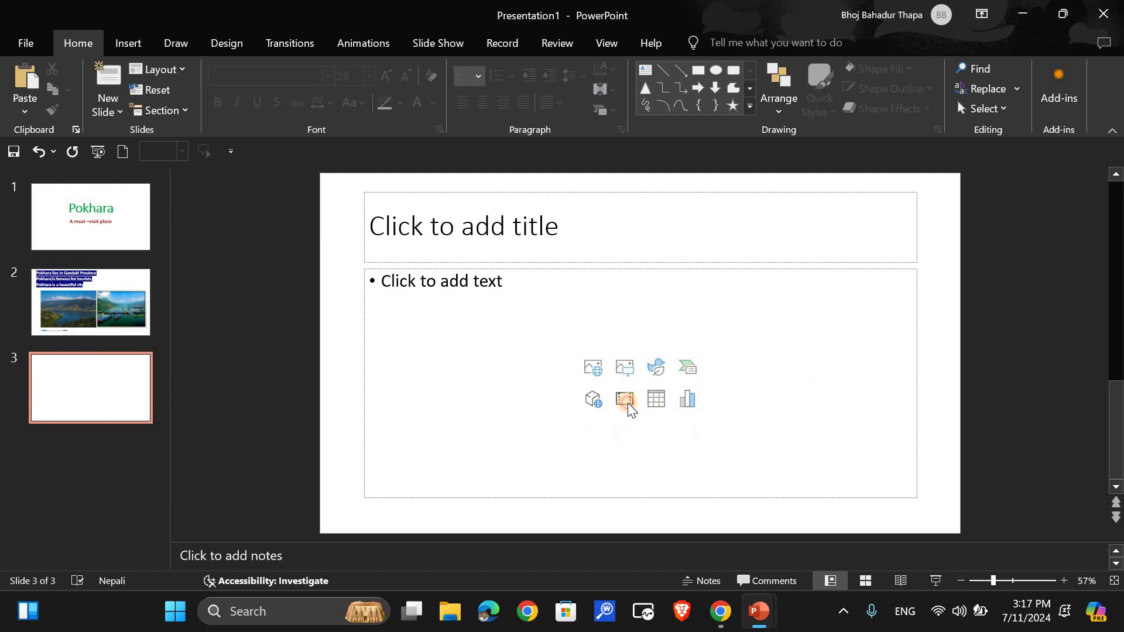
{"action": "left_click", "coordinate": [625, 400]}
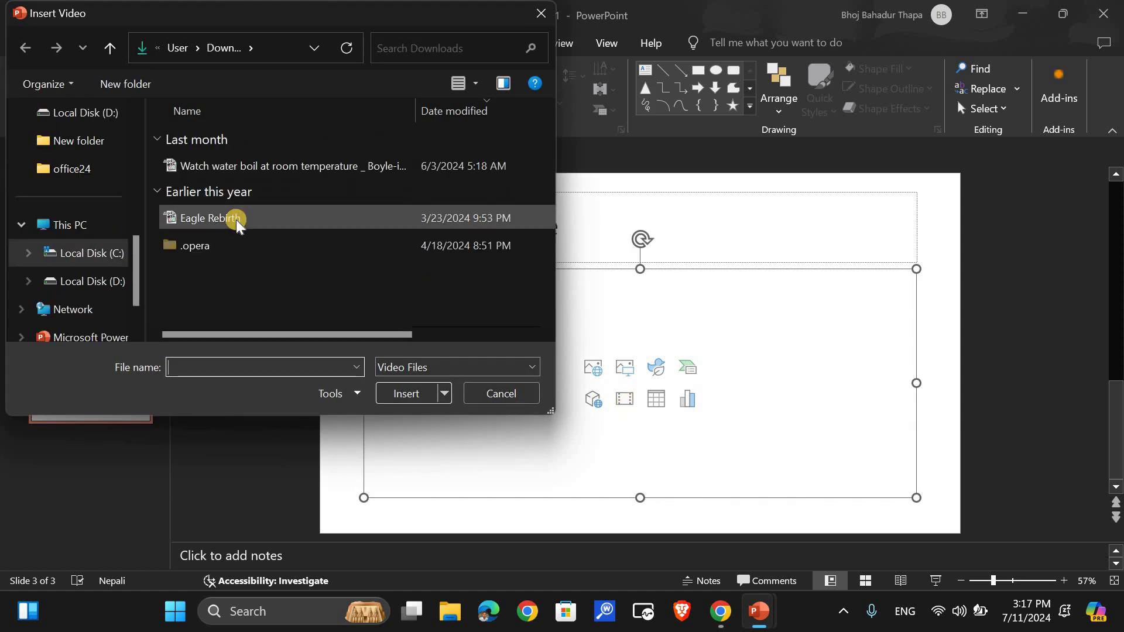
{"action": "mouse_move", "coordinate": [211, 218]}
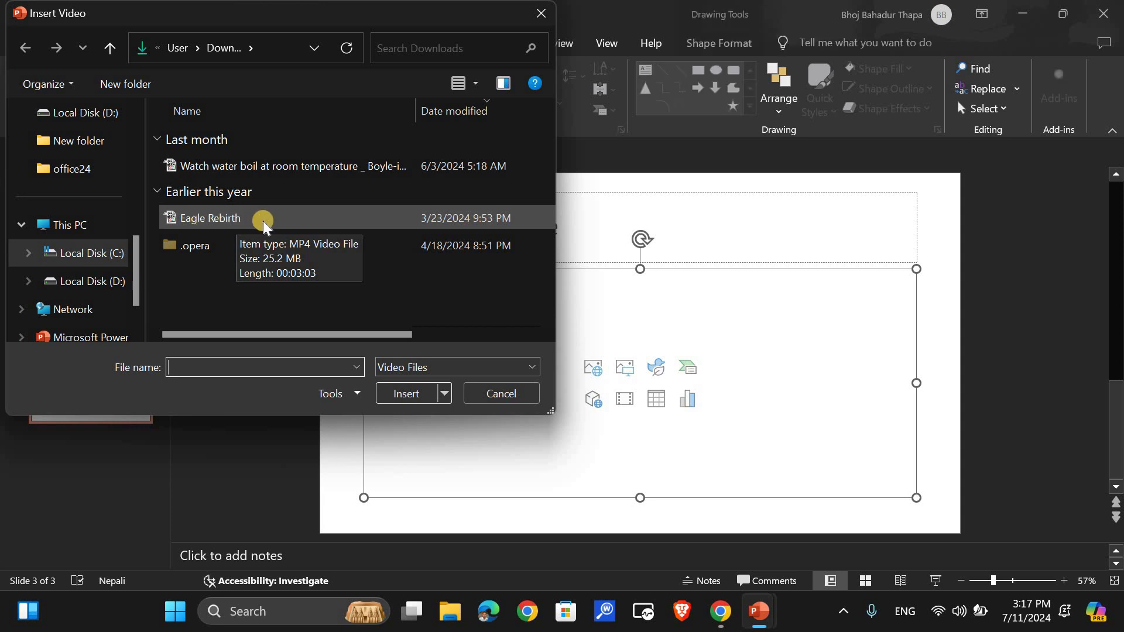
{"action": "left_click", "coordinate": [263, 226]}
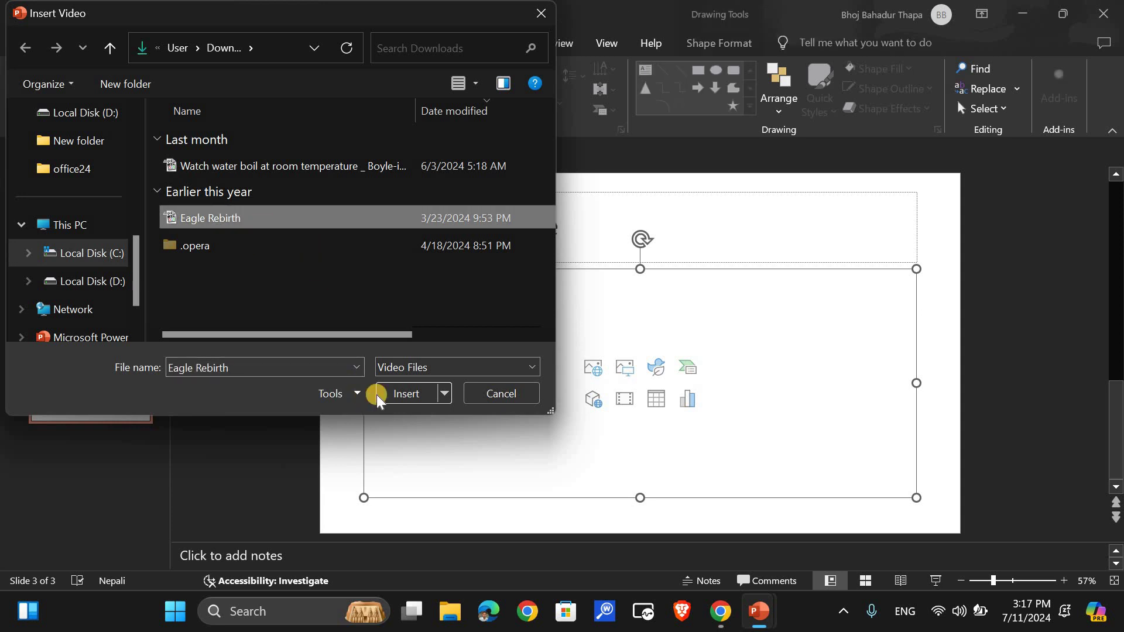
{"action": "left_click", "coordinate": [396, 394]}
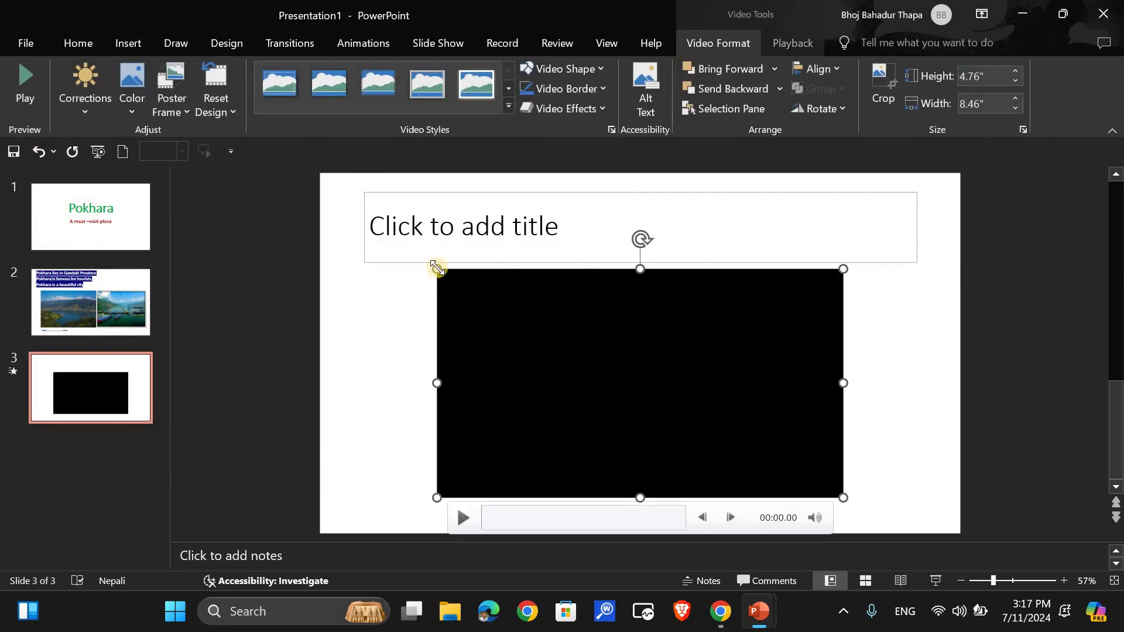
Enlarge the video to about 6.27" by 11.14" covering most of the slide, and preview it.
{"action": "left_click_drag", "start_coordinate": [437, 268], "coordinate": [389, 209]}
{"action": "left_click_drag", "start_coordinate": [482, 217], "coordinate": [506, 206]}
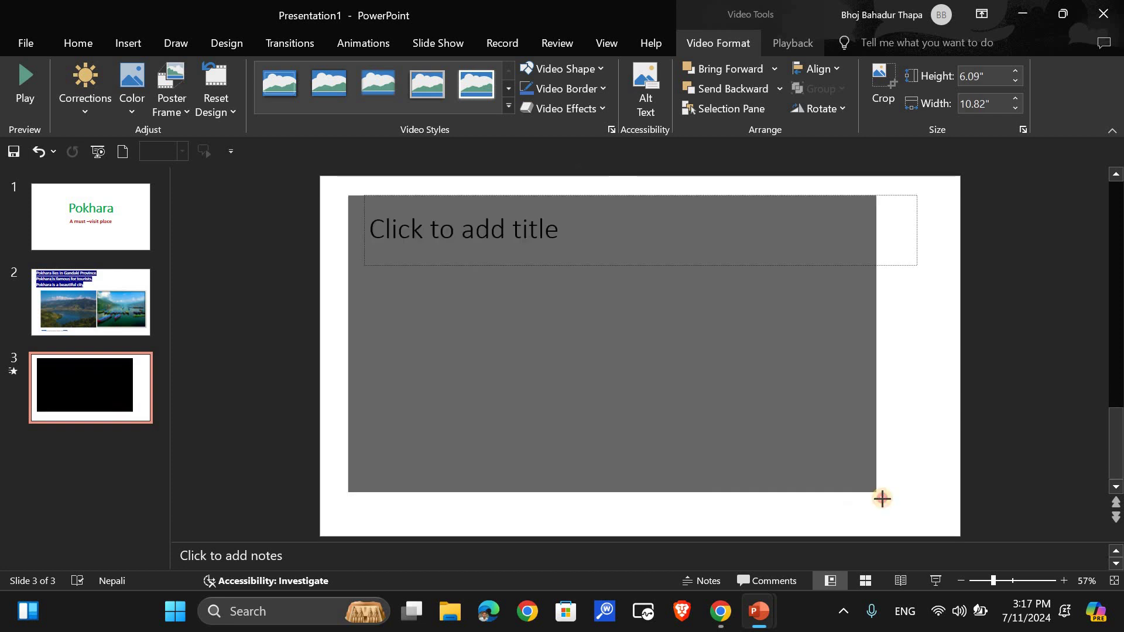
{"action": "left_click_drag", "start_coordinate": [868, 487], "coordinate": [883, 497]}
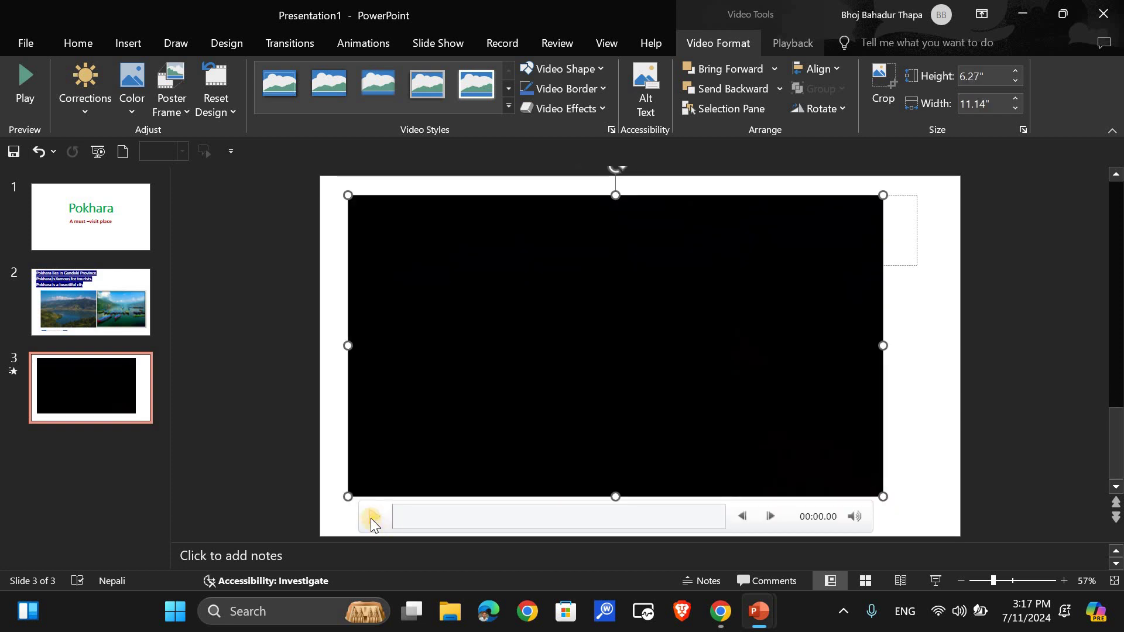
{"action": "left_click", "coordinate": [371, 518]}
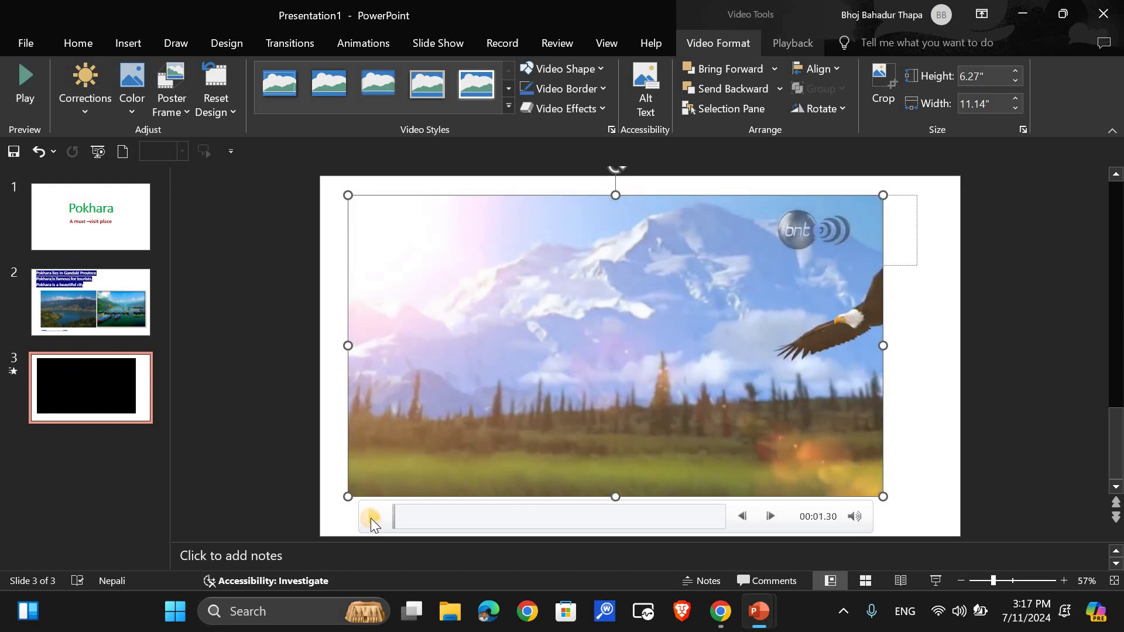
{"action": "left_click", "coordinate": [335, 306]}
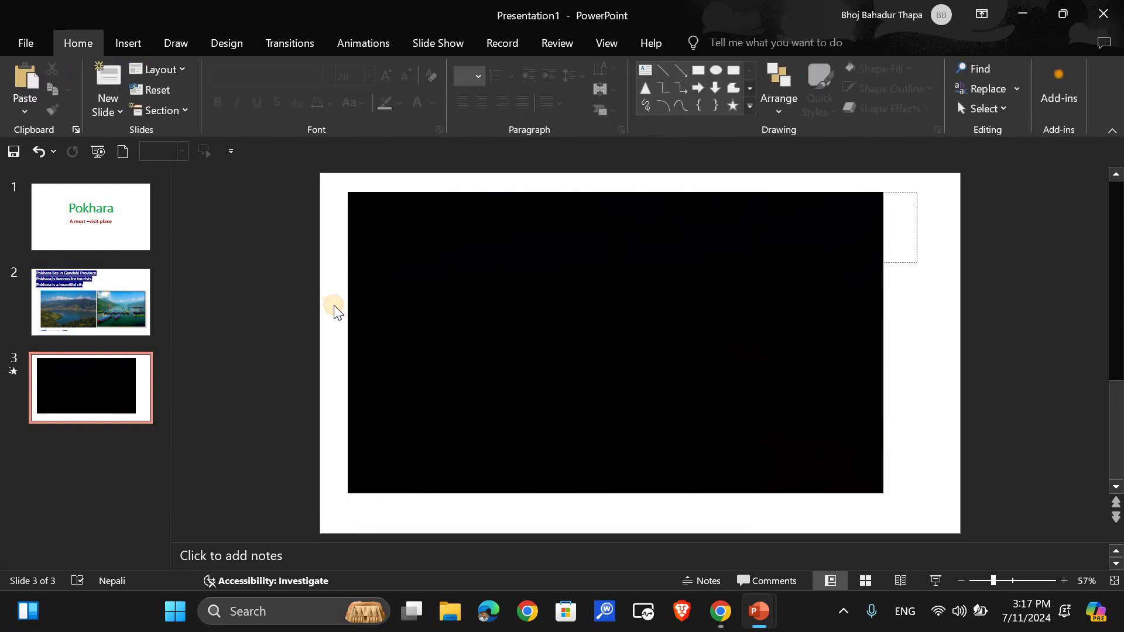
Add a blank slide 4 with empty title and content placeholders, then switch to YouTube.
{"action": "left_click", "coordinate": [105, 72]}
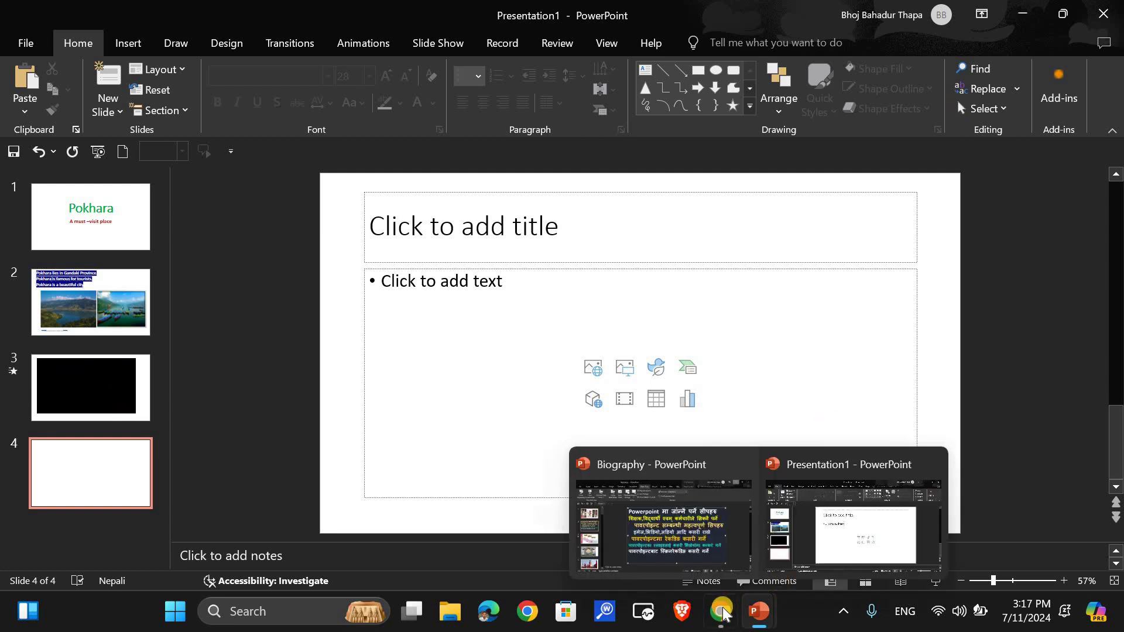
{"action": "mouse_move", "coordinate": [720, 611]}
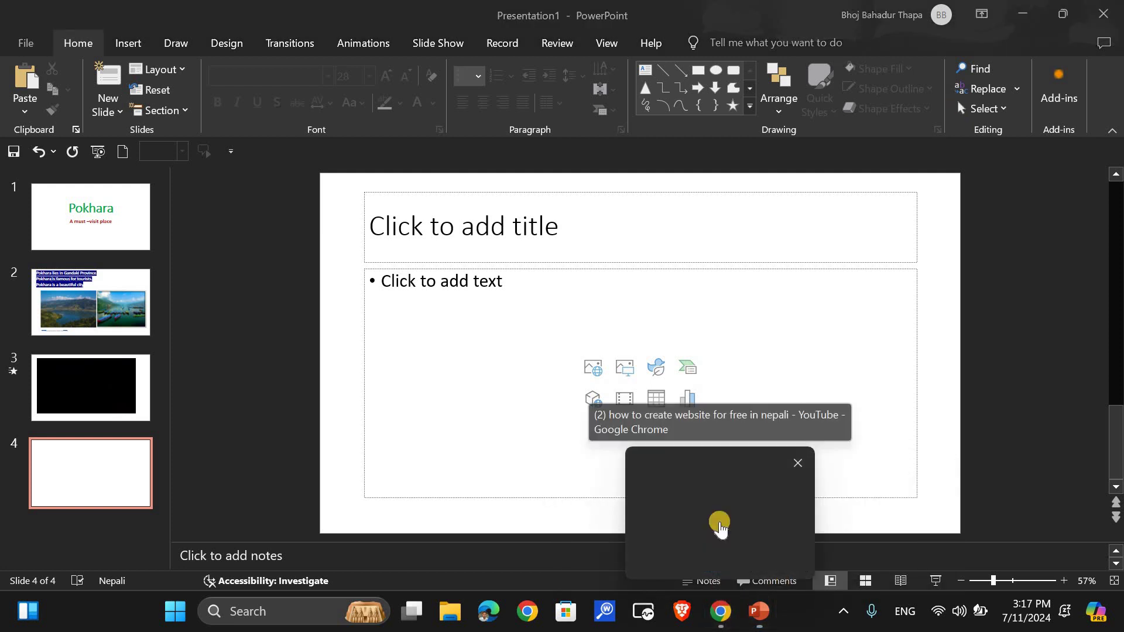
{"action": "left_click", "coordinate": [721, 527]}
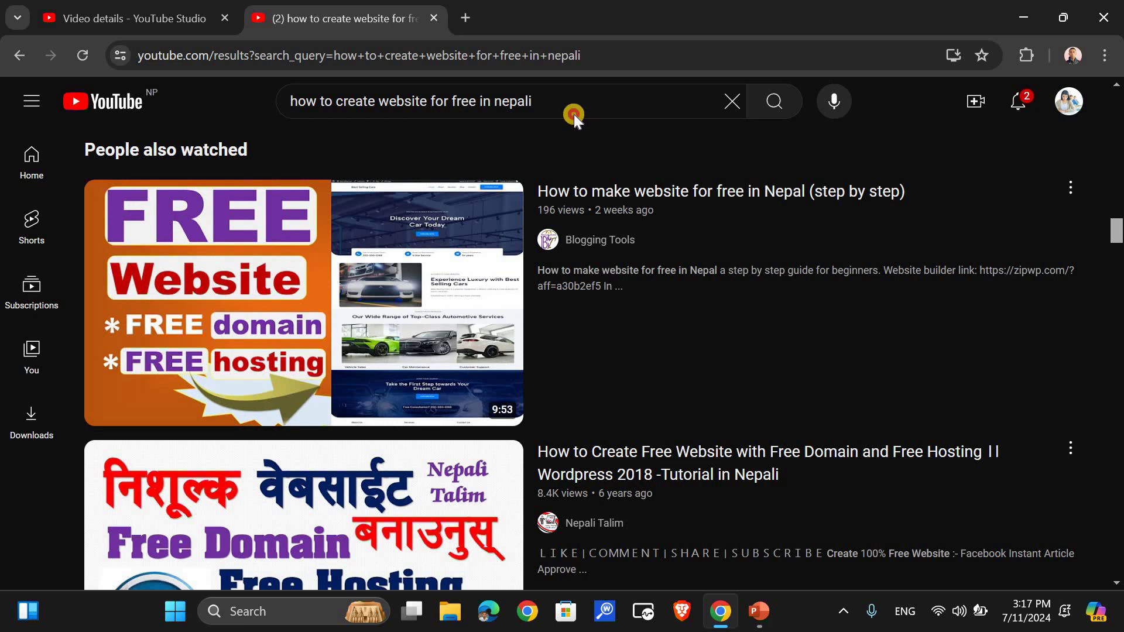
Search YouTube for 'pokhara most visited places'.
{"action": "left_click", "coordinate": [550, 103]}
{"action": "key", "text": "BackSpace"}
{"action": "key", "text": "BackSpace"}
{"action": "key", "text": "BackSpace"}
{"action": "key", "text": "BackSpace"}
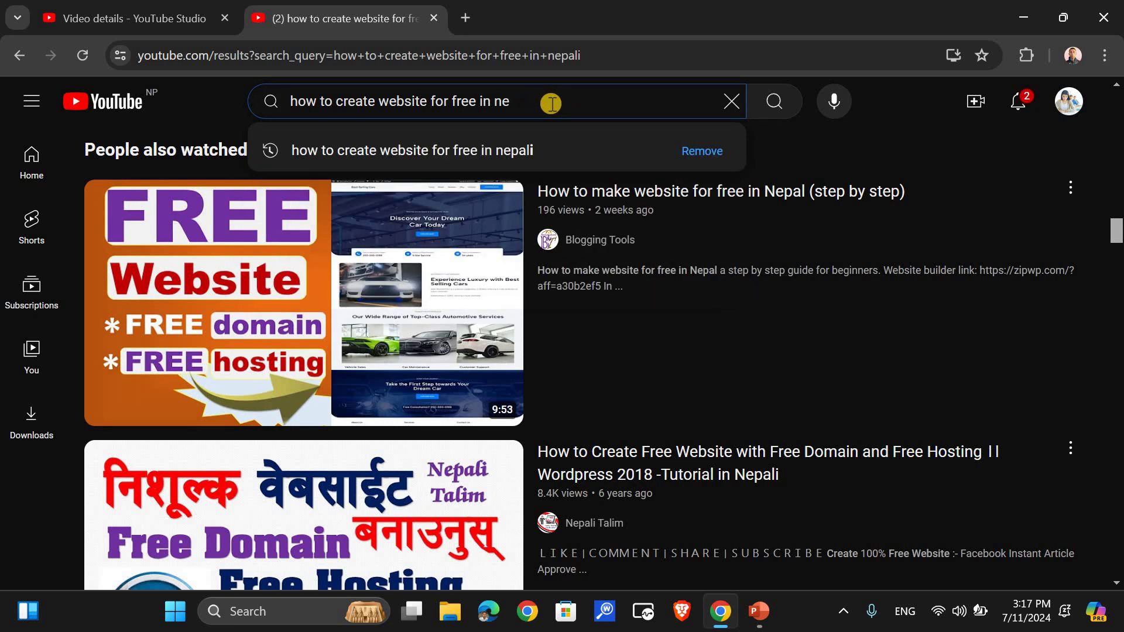
{"action": "key", "text": "BackSpace"}
{"action": "key", "text": "BackSpace"}
{"action": "key", "text": "BackSpace"}
{"action": "key", "text": "BackSpace"}
{"action": "key", "text": "BackSpace"}
{"action": "key", "text": "BackSpace"}
{"action": "type", "text": "p"}
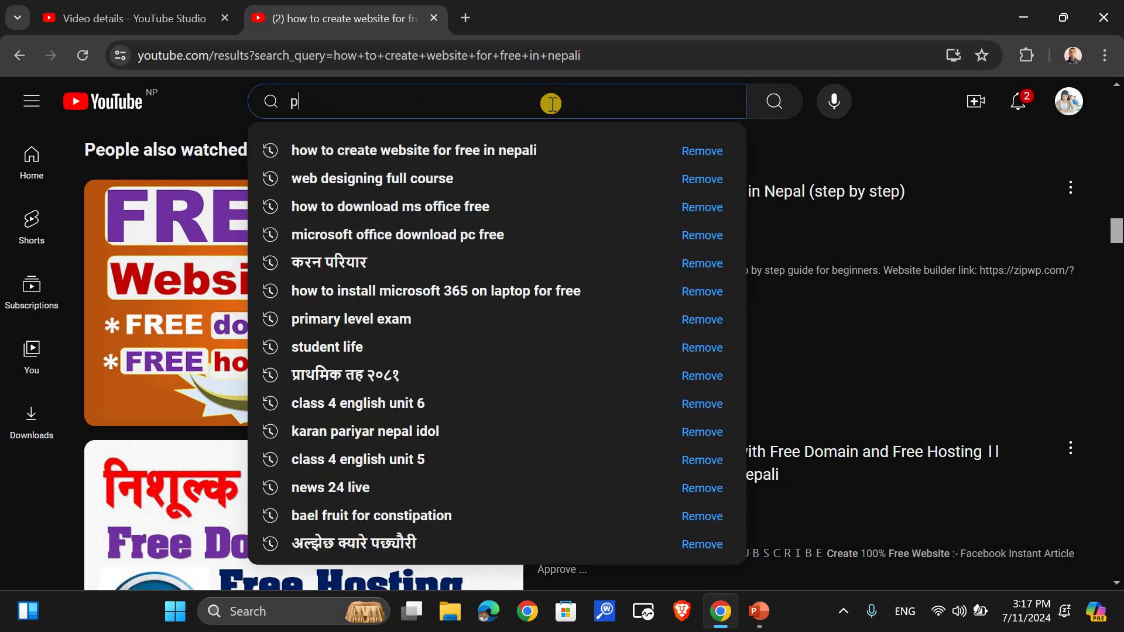
{"action": "type", "text": "okhara"}
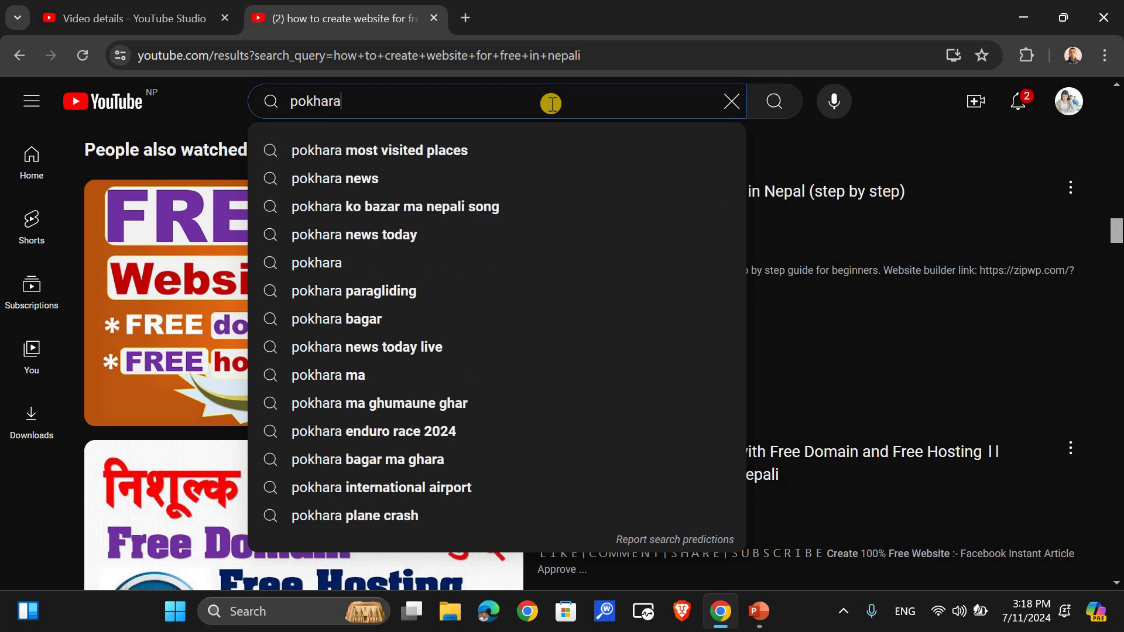
{"action": "left_click", "coordinate": [466, 152]}
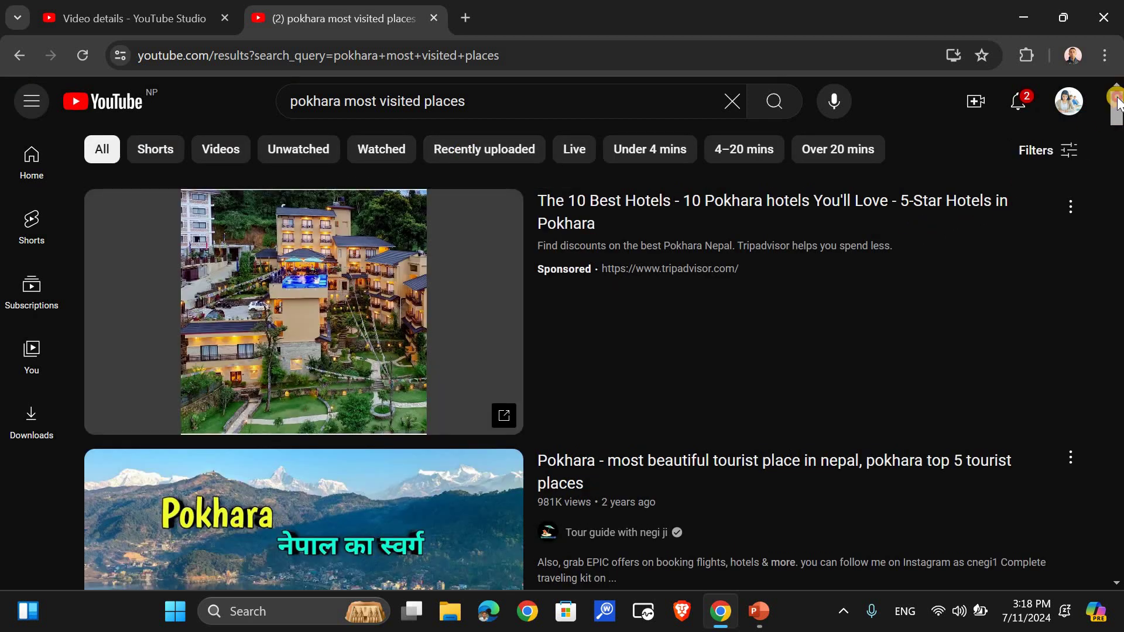
{"action": "left_click_drag", "start_coordinate": [1118, 103], "coordinate": [1118, 160]}
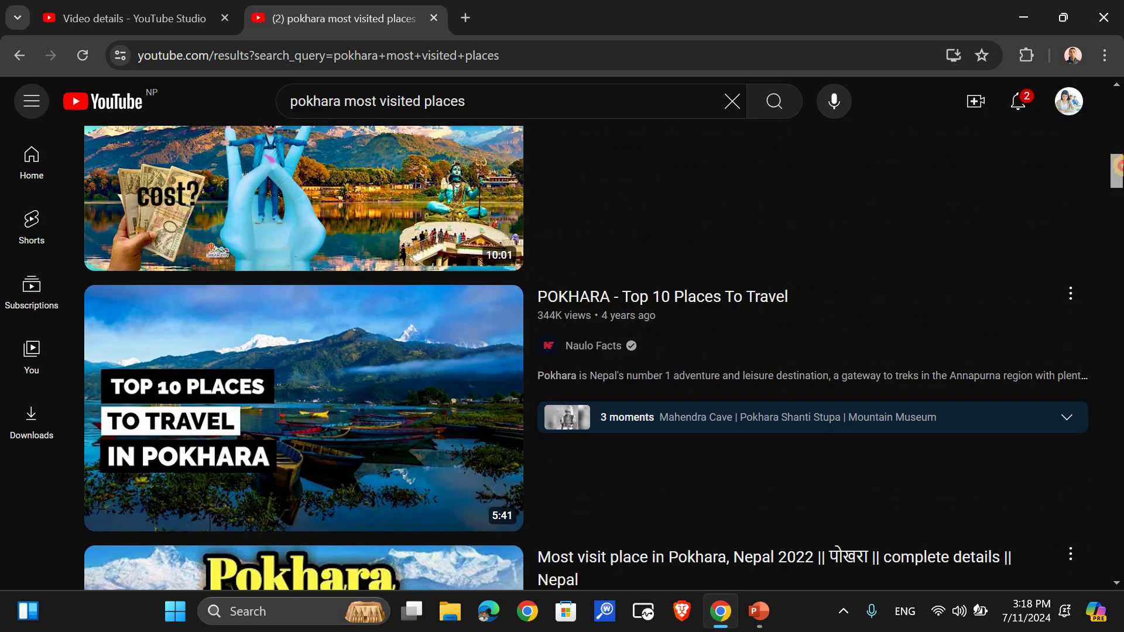
{"action": "left_click_drag", "start_coordinate": [1118, 167], "coordinate": [1119, 172]}
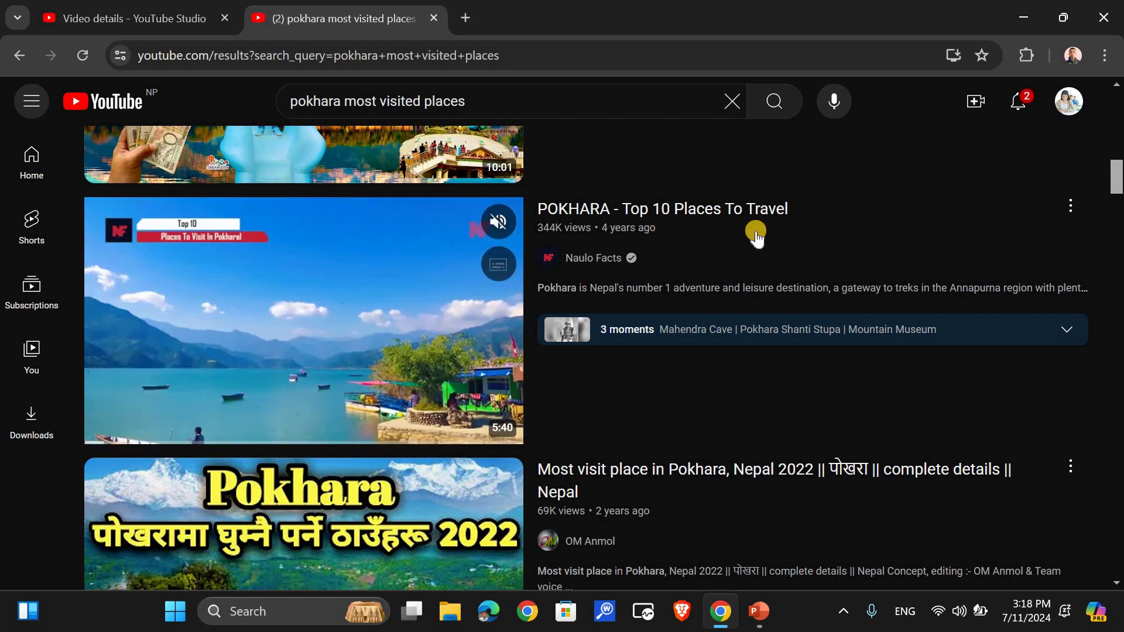
Copy the share link of the 'POKHARA - Top 10 Places To Travel' video.
{"action": "left_click", "coordinate": [1069, 205]}
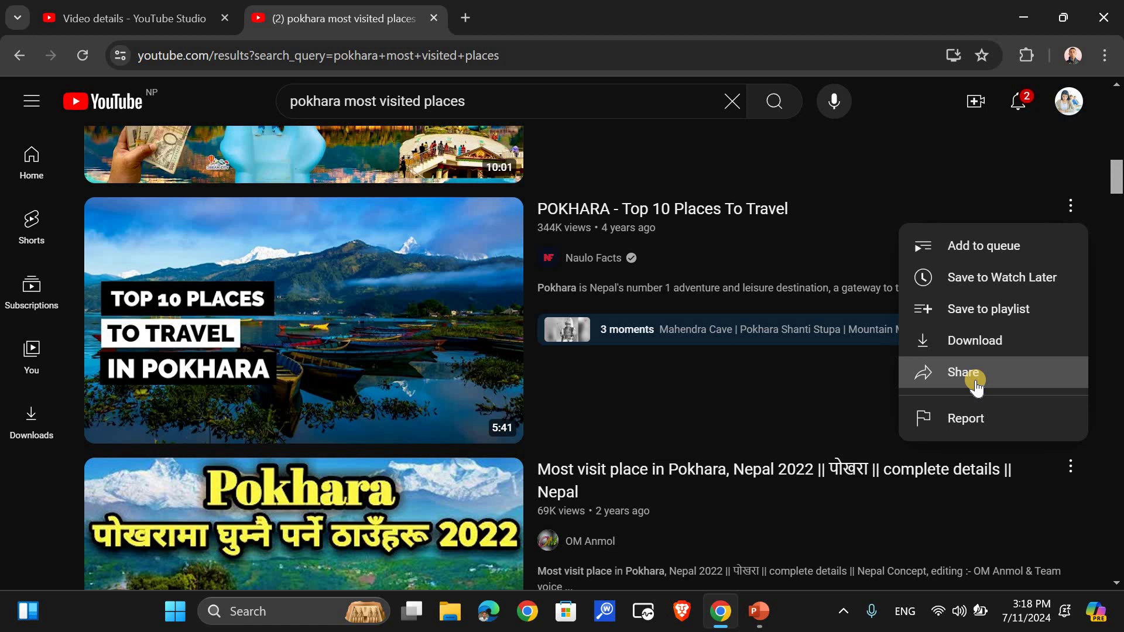
{"action": "left_click", "coordinate": [976, 382]}
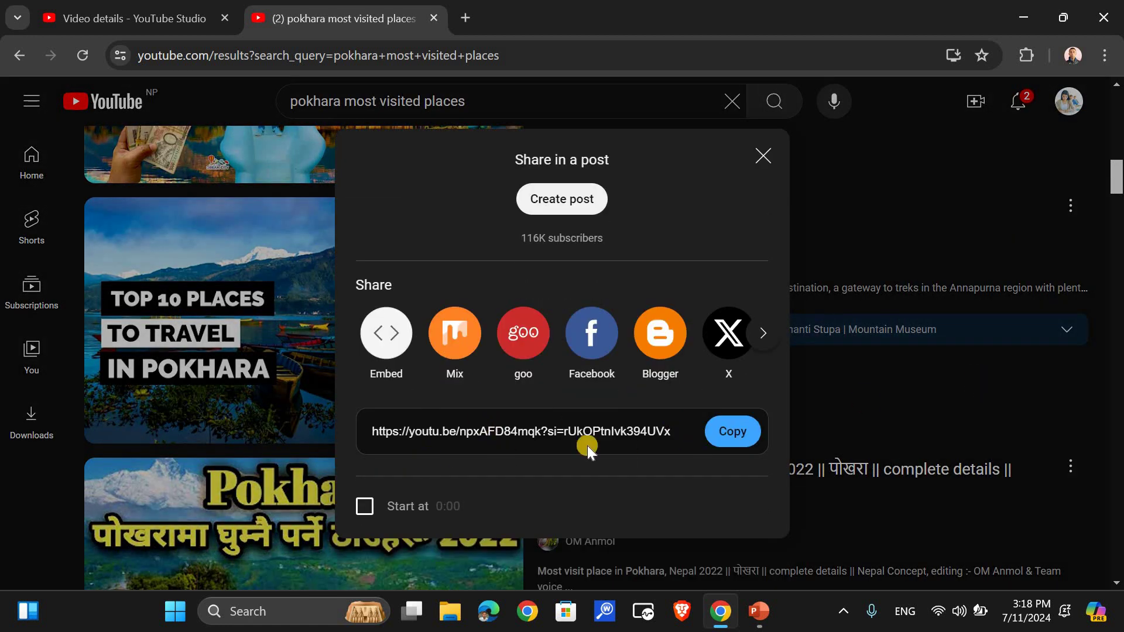
{"action": "left_click", "coordinate": [719, 436]}
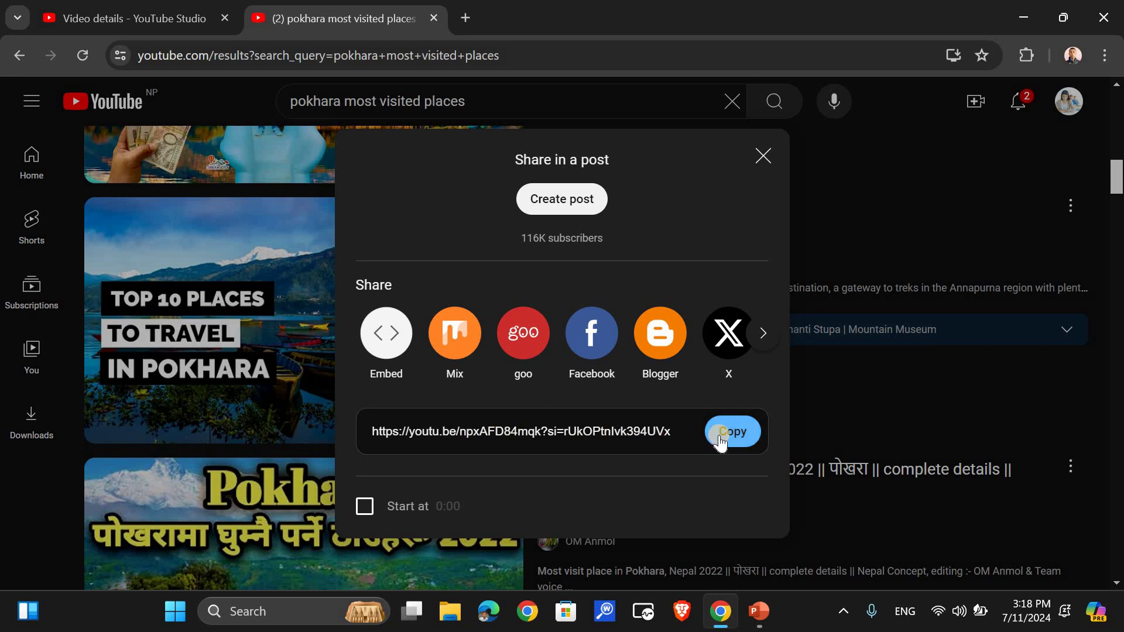
{"action": "left_click", "coordinate": [760, 147]}
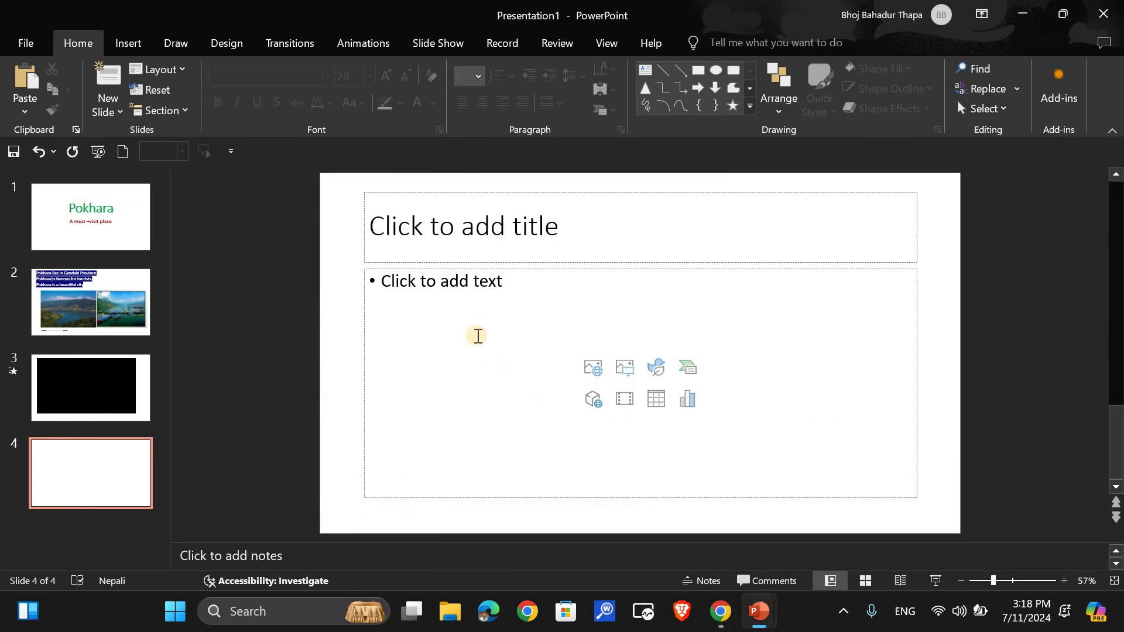
Embed the copied YouTube link as an online video in slide 4's content placeholder.
{"action": "left_click", "coordinate": [478, 336]}
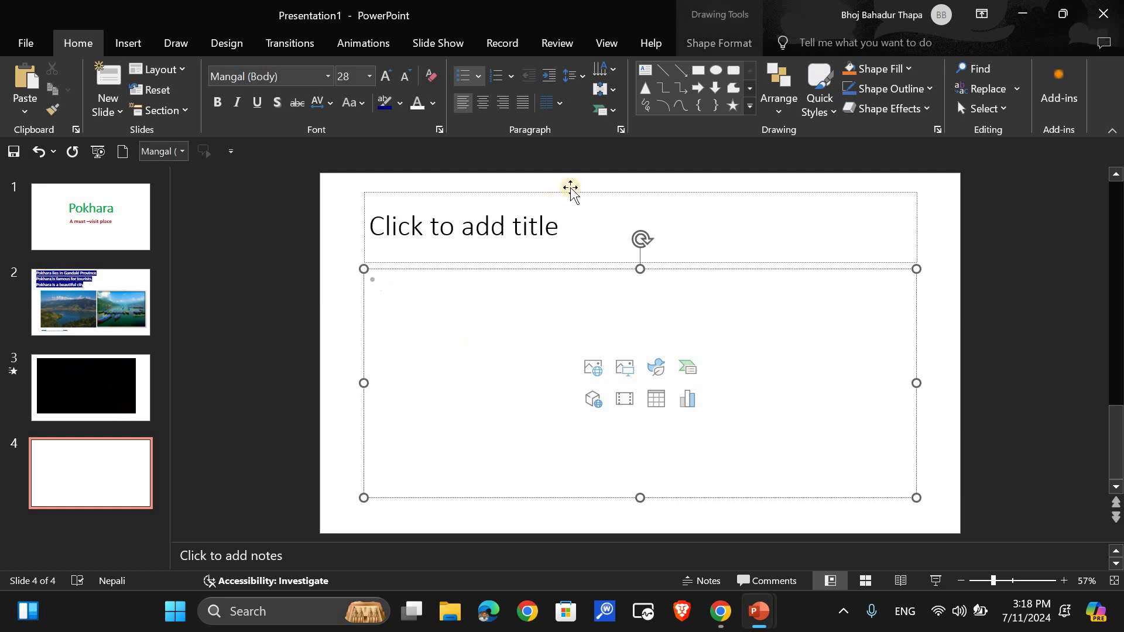
{"action": "left_click", "coordinate": [132, 51]}
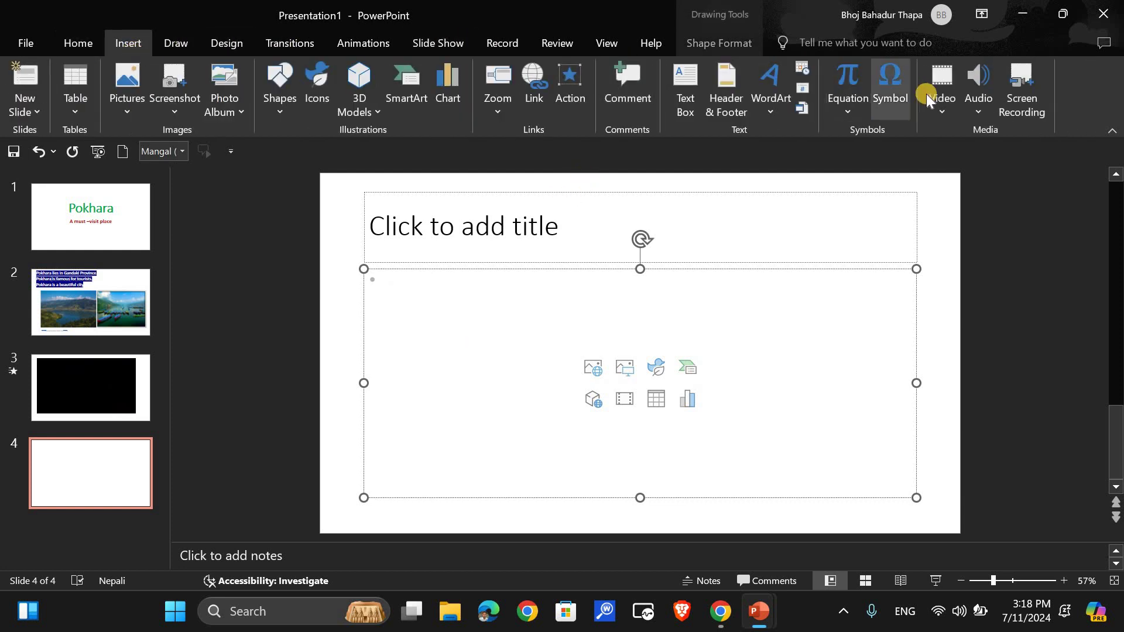
{"action": "left_click", "coordinate": [943, 104]}
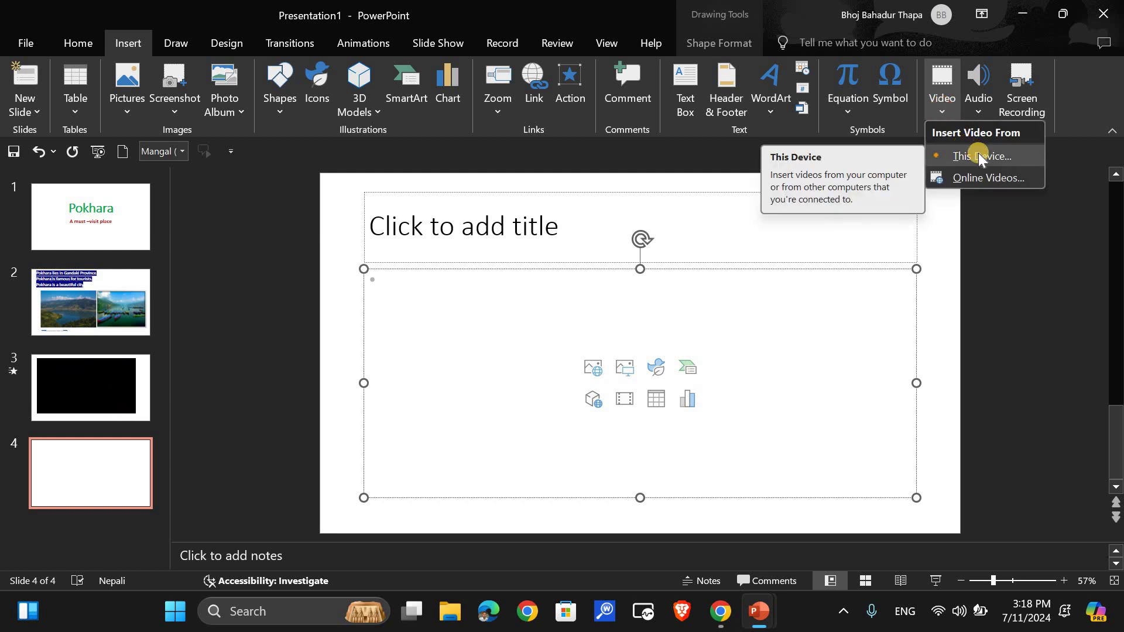
{"action": "left_click", "coordinate": [983, 175]}
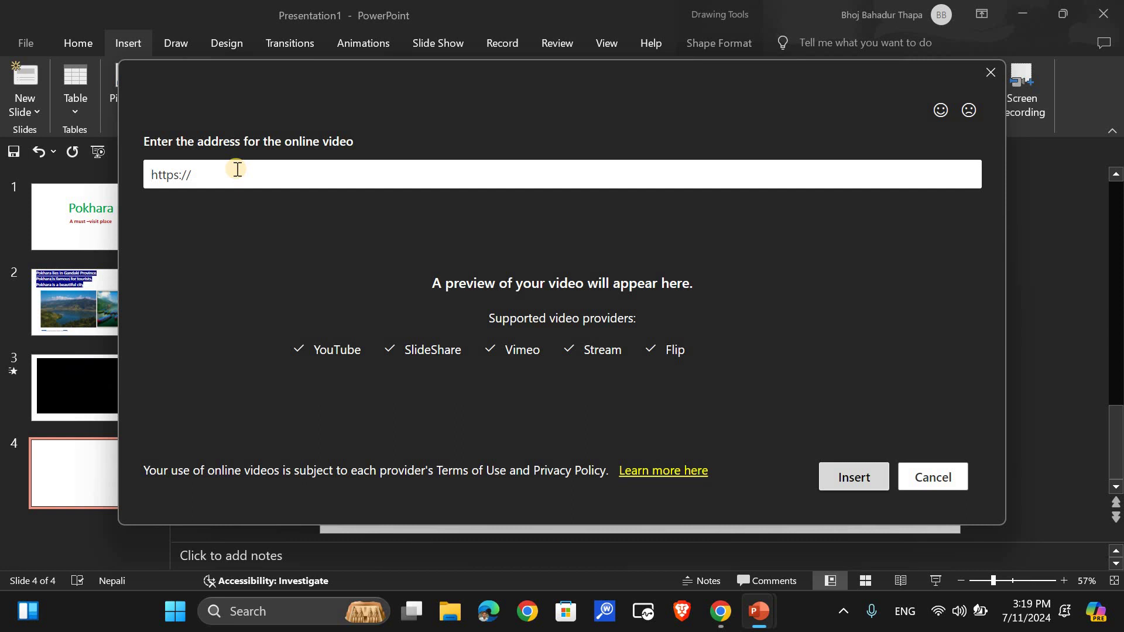
{"action": "key", "text": "ctrl+v"}
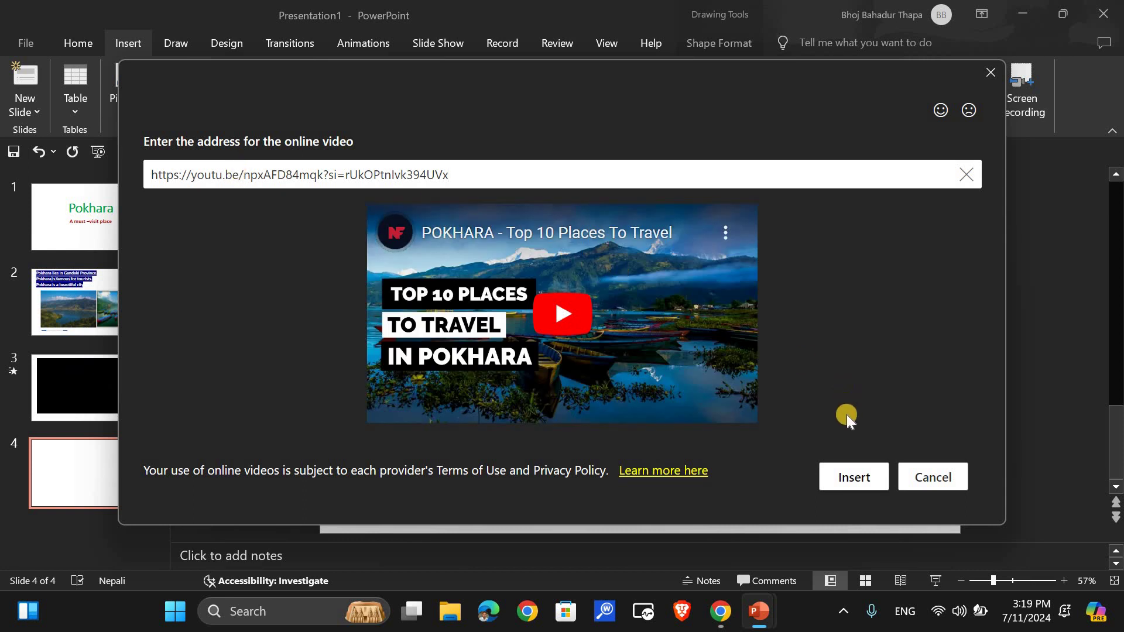
{"action": "left_click", "coordinate": [850, 486]}
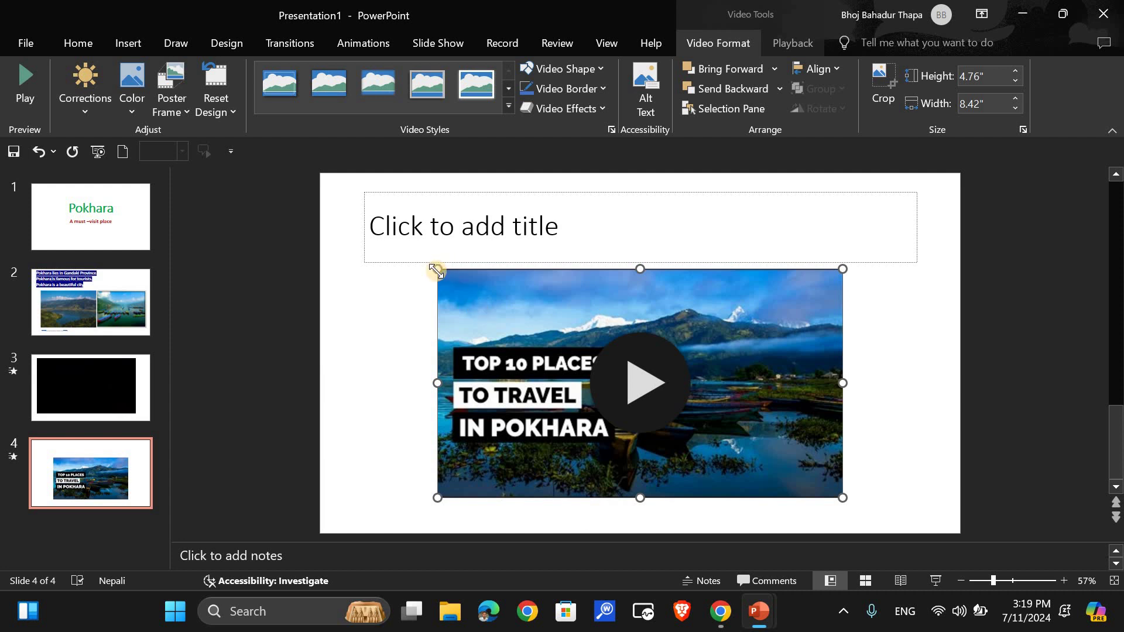
Enlarge the video to about 7.13" by 12.61" and centre it on the slide.
{"action": "left_click_drag", "start_coordinate": [436, 272], "coordinate": [355, 222]}
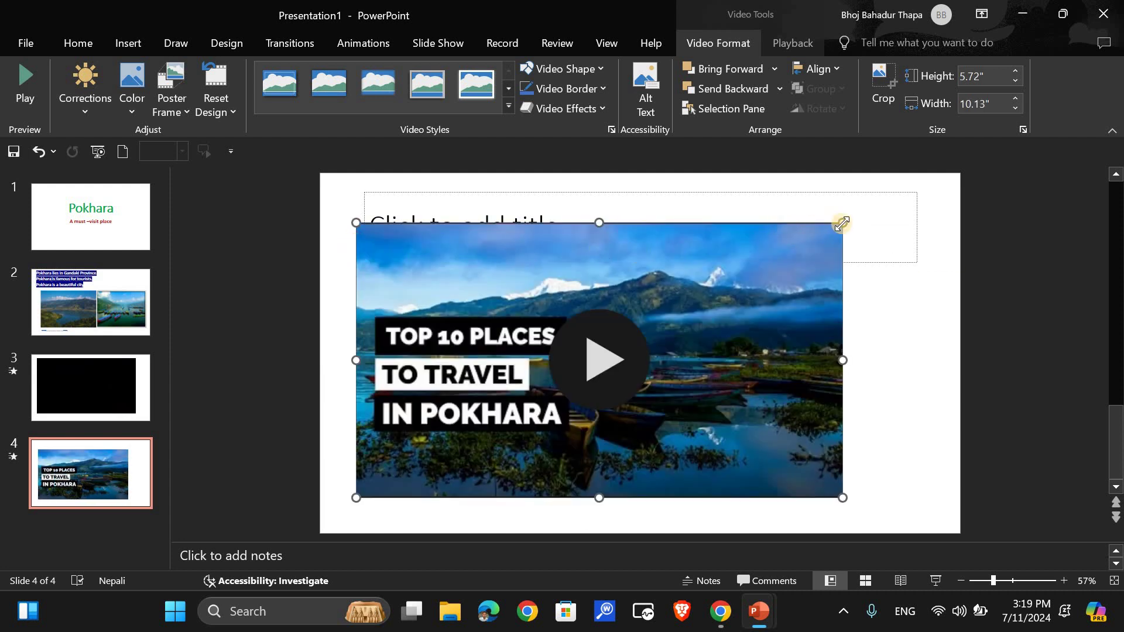
{"action": "left_click_drag", "start_coordinate": [842, 223], "coordinate": [931, 201]}
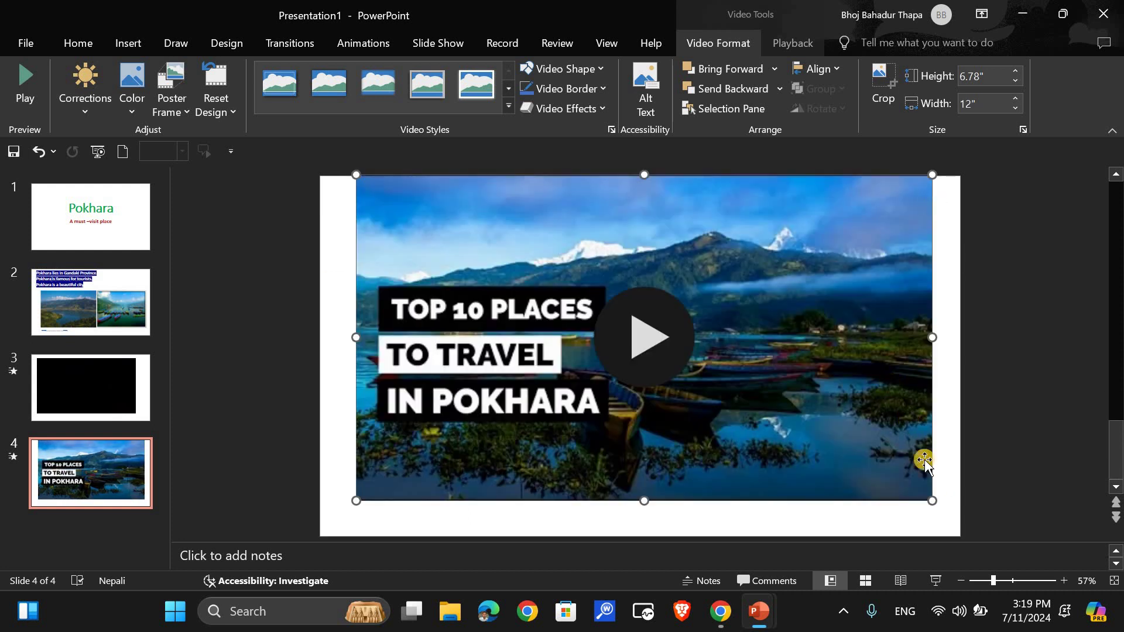
{"action": "left_click_drag", "start_coordinate": [931, 502], "coordinate": [938, 515]}
{"action": "left_click_drag", "start_coordinate": [690, 424], "coordinate": [675, 432]}
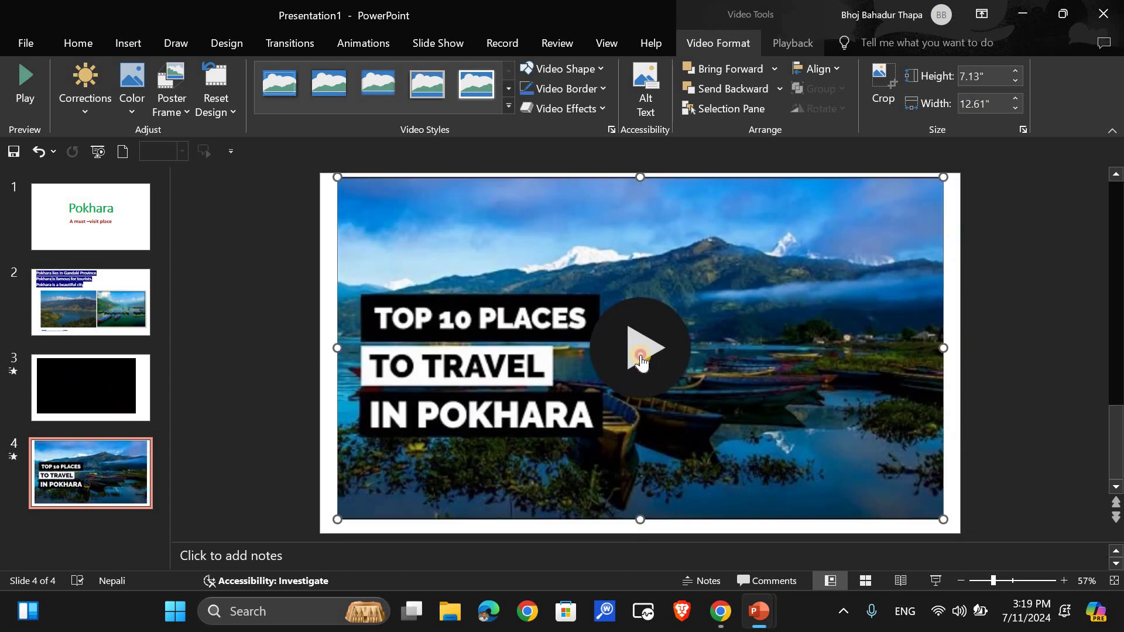
Play the video, skip ahead to 0:37, and mute its sound.
{"action": "left_click", "coordinate": [640, 356]}
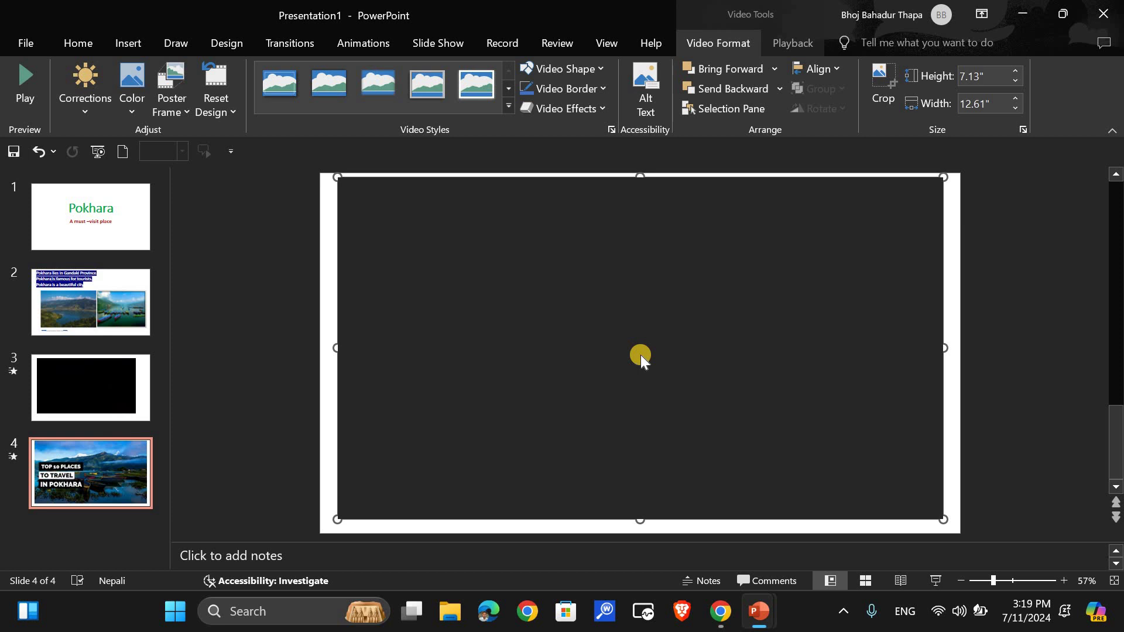
{"action": "left_click", "coordinate": [640, 355]}
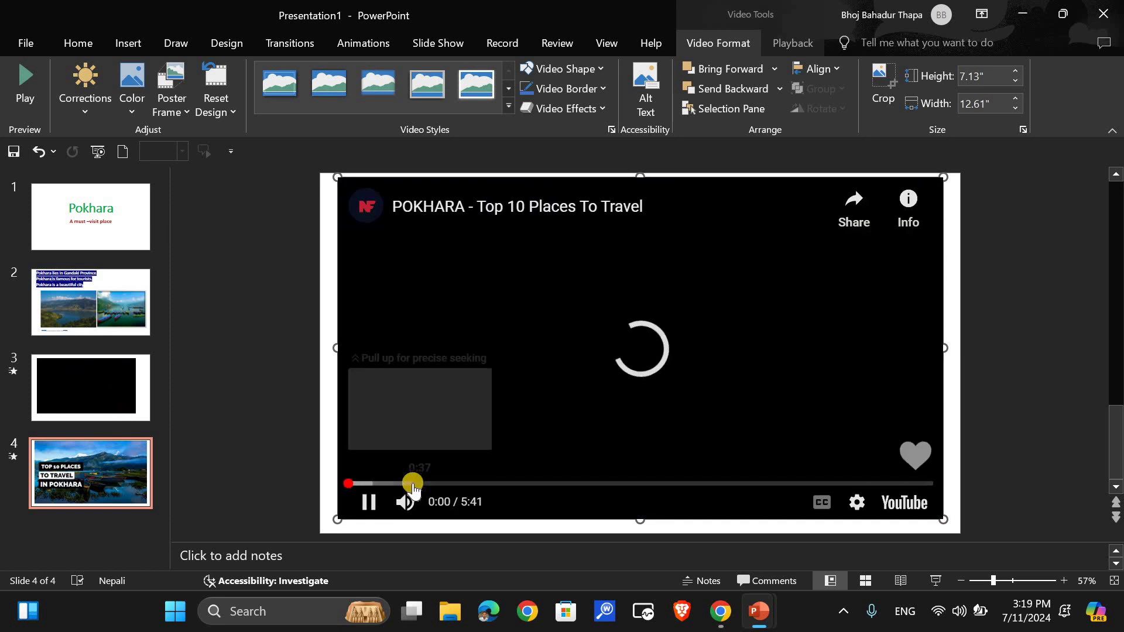
{"action": "left_click", "coordinate": [412, 483]}
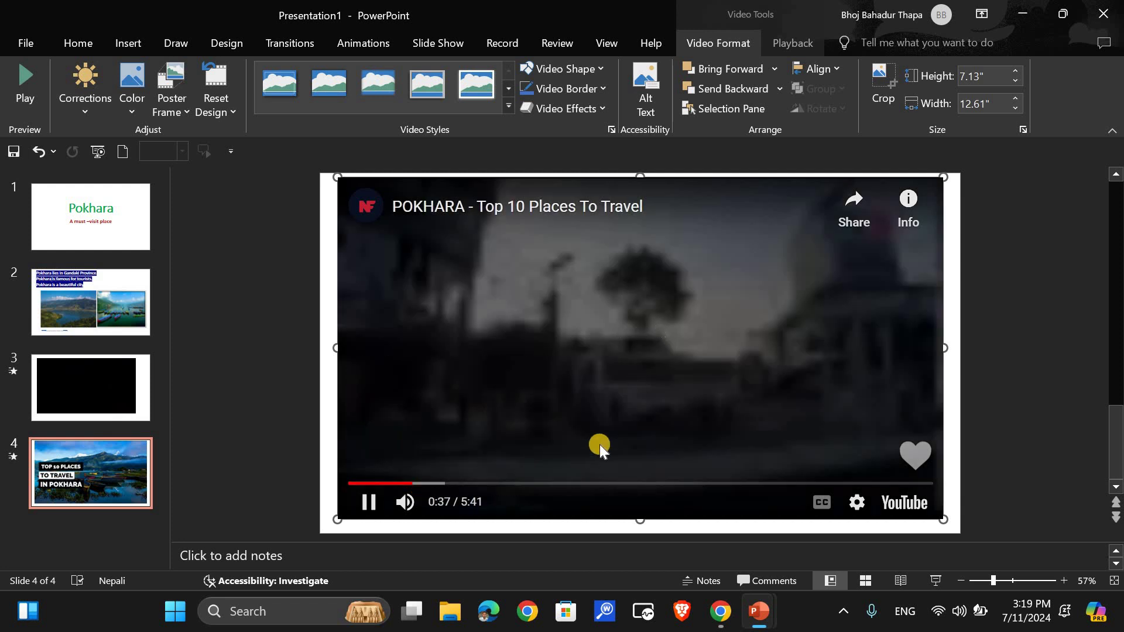
{"action": "left_click", "coordinate": [407, 503]}
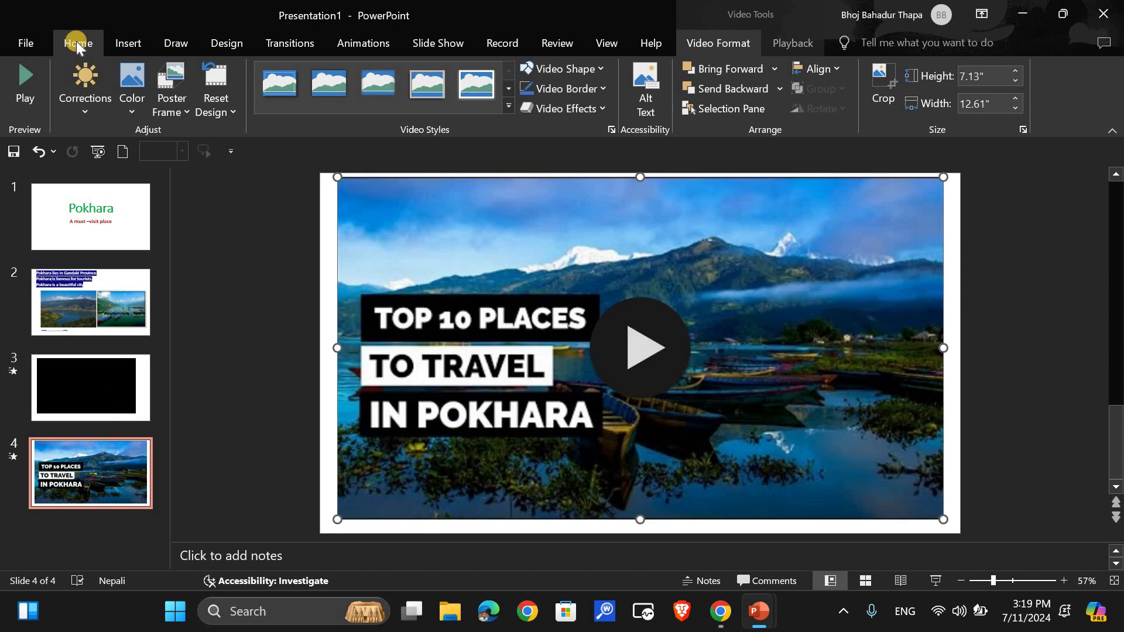
{"action": "left_click", "coordinate": [76, 44]}
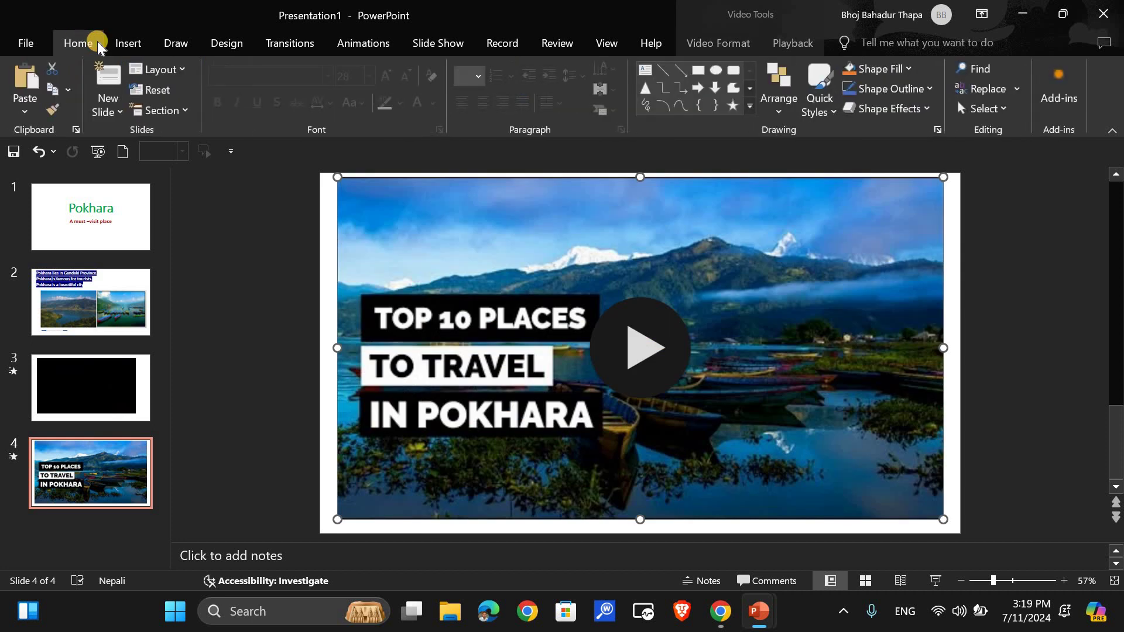
Try the wood-floor, blue, Ion and Ion Boardroom themes and colour variants, then apply the green Facet theme.
{"action": "left_click", "coordinate": [96, 212]}
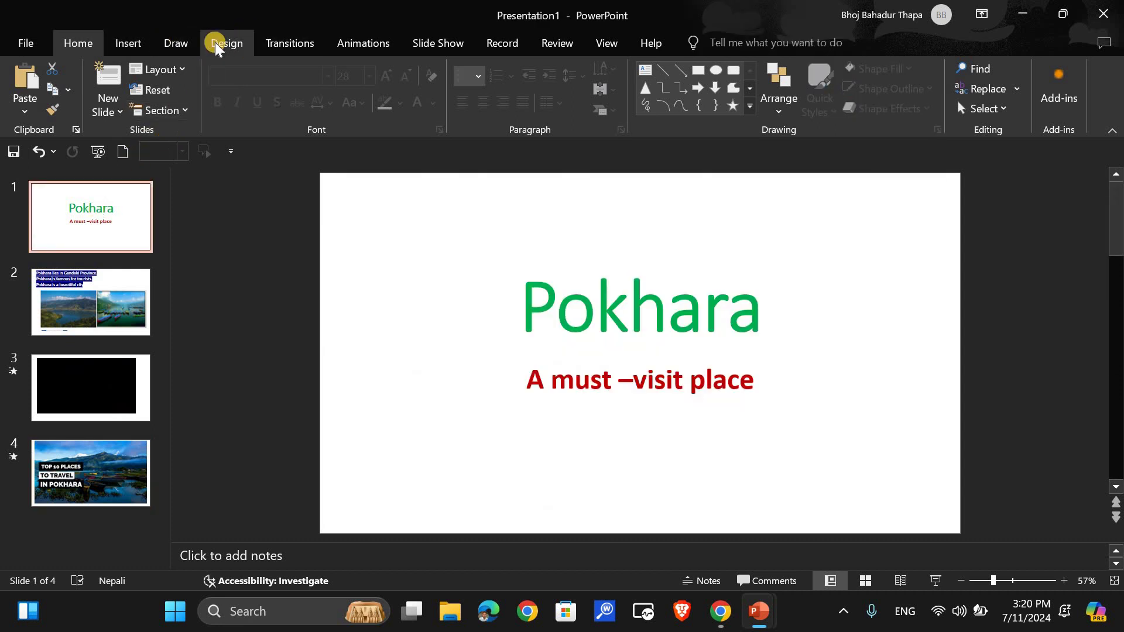
{"action": "left_click", "coordinate": [216, 46]}
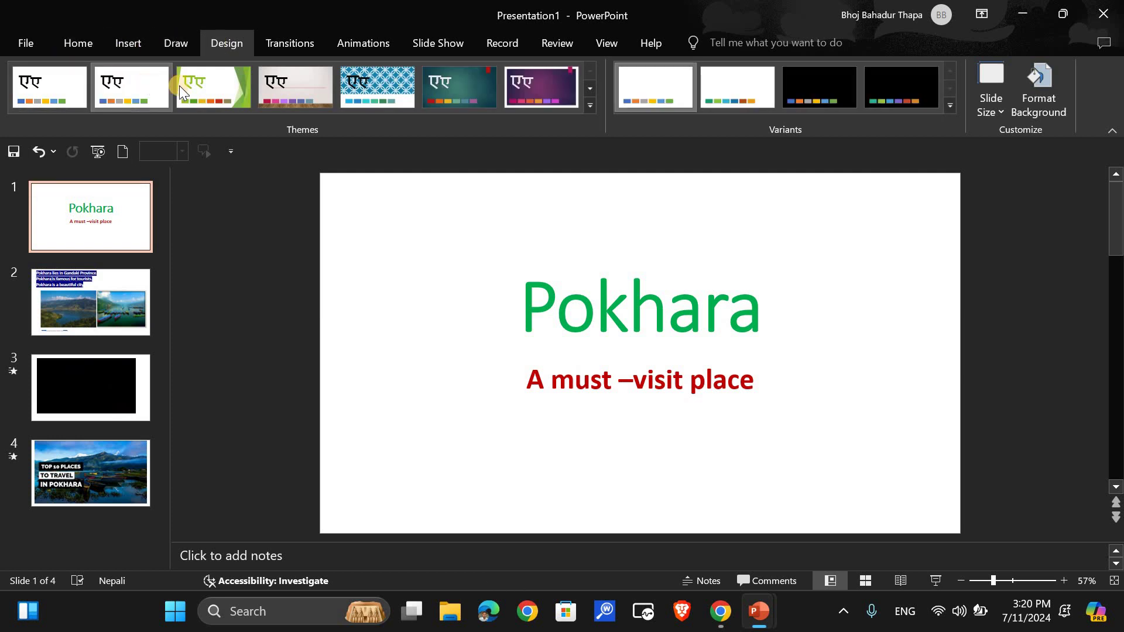
{"action": "left_click", "coordinate": [205, 88]}
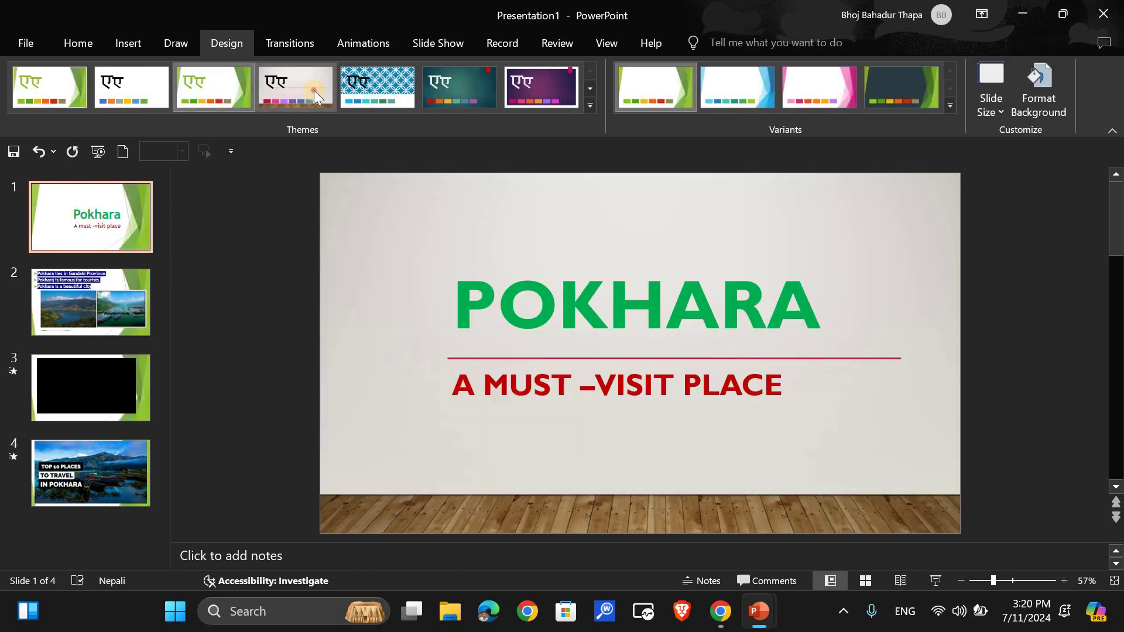
{"action": "left_click", "coordinate": [314, 90]}
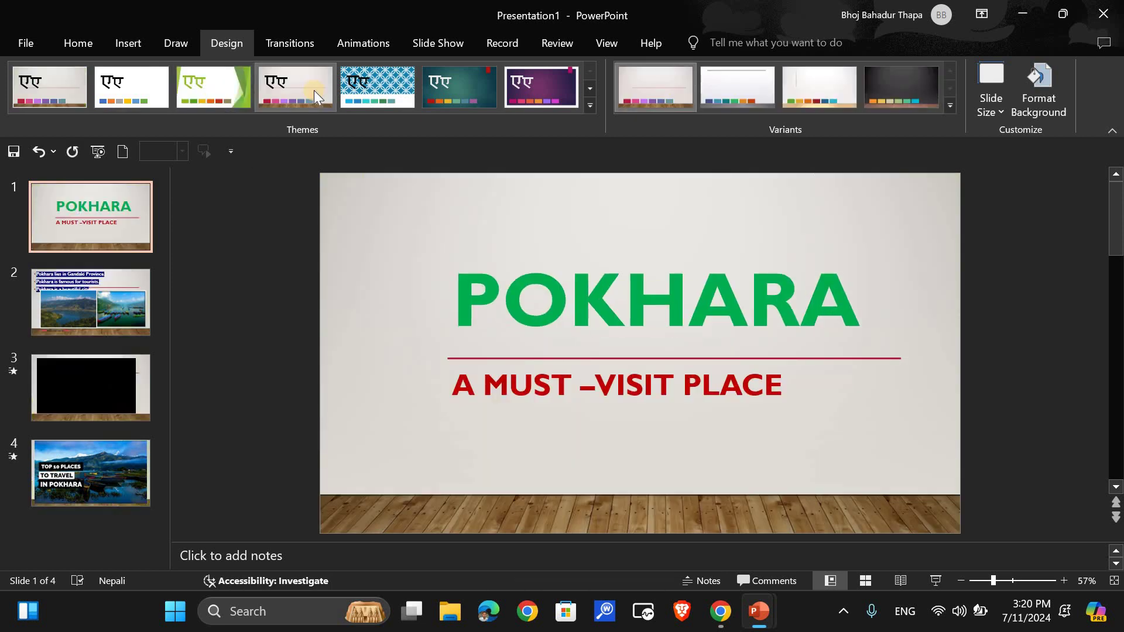
{"action": "left_click", "coordinate": [382, 84]}
{"action": "left_click", "coordinate": [459, 79]}
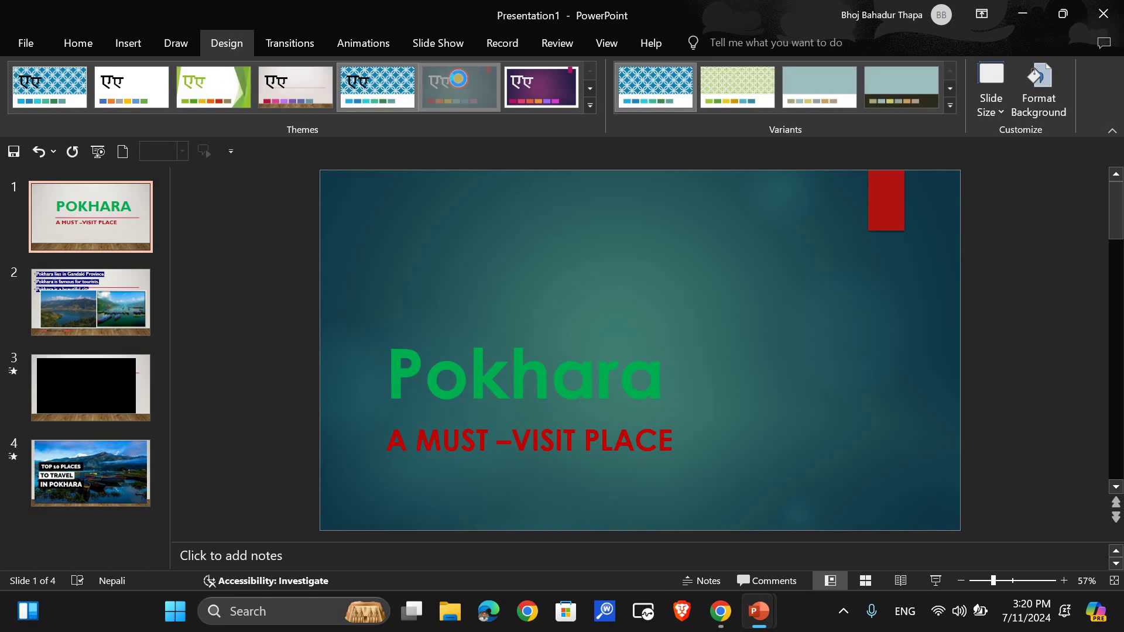
{"action": "left_click", "coordinate": [517, 91]}
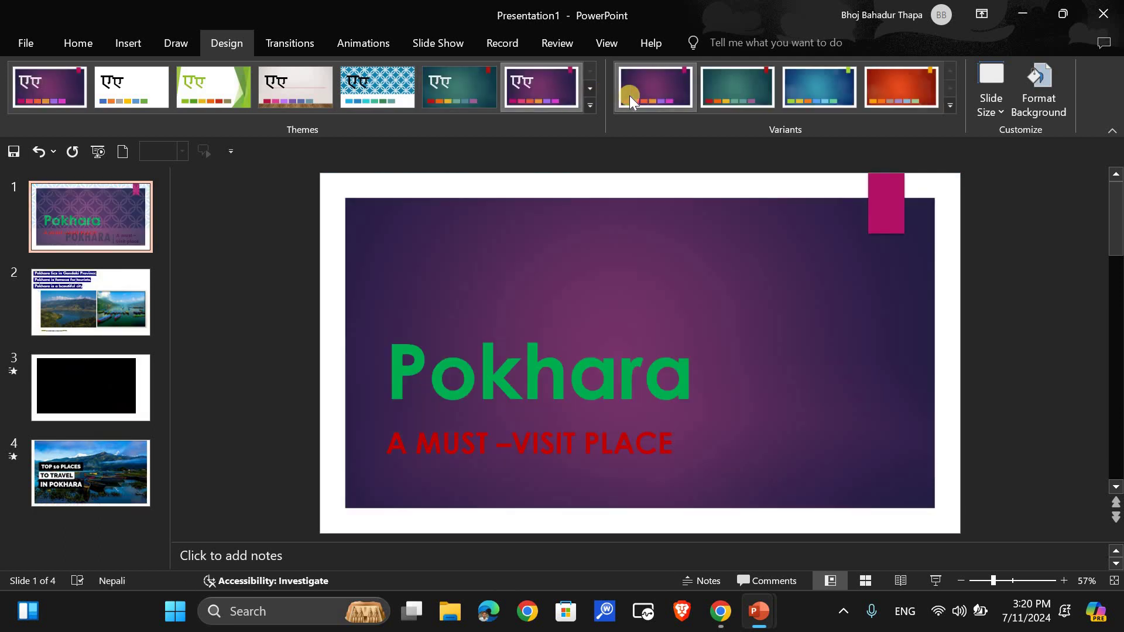
{"action": "left_click", "coordinate": [733, 90]}
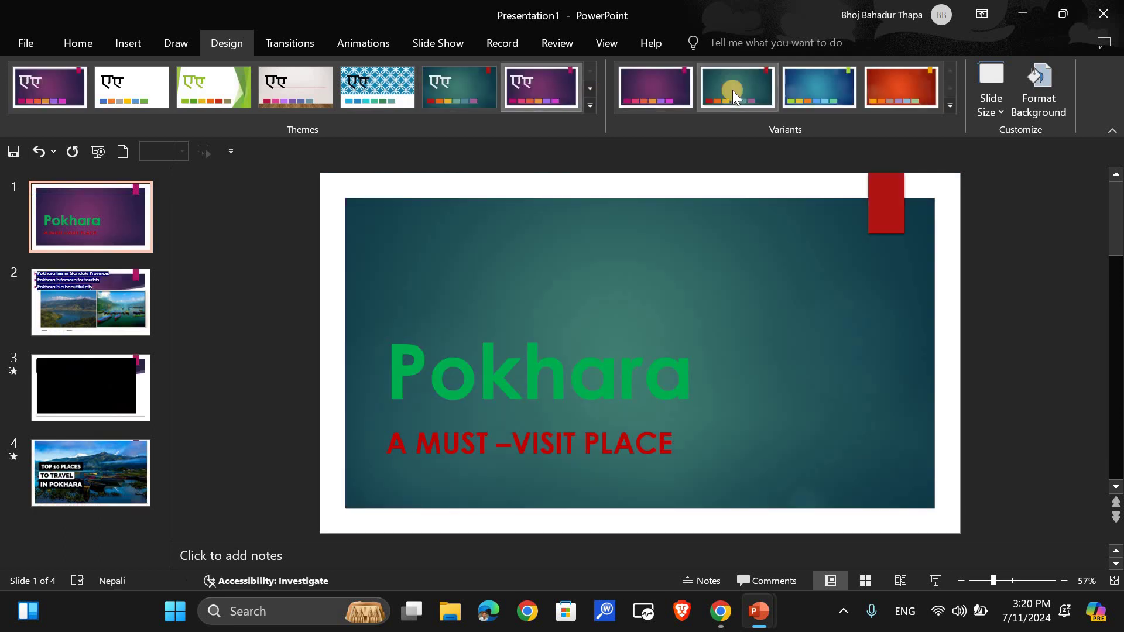
{"action": "left_click", "coordinate": [795, 90]}
{"action": "left_click", "coordinate": [878, 89]}
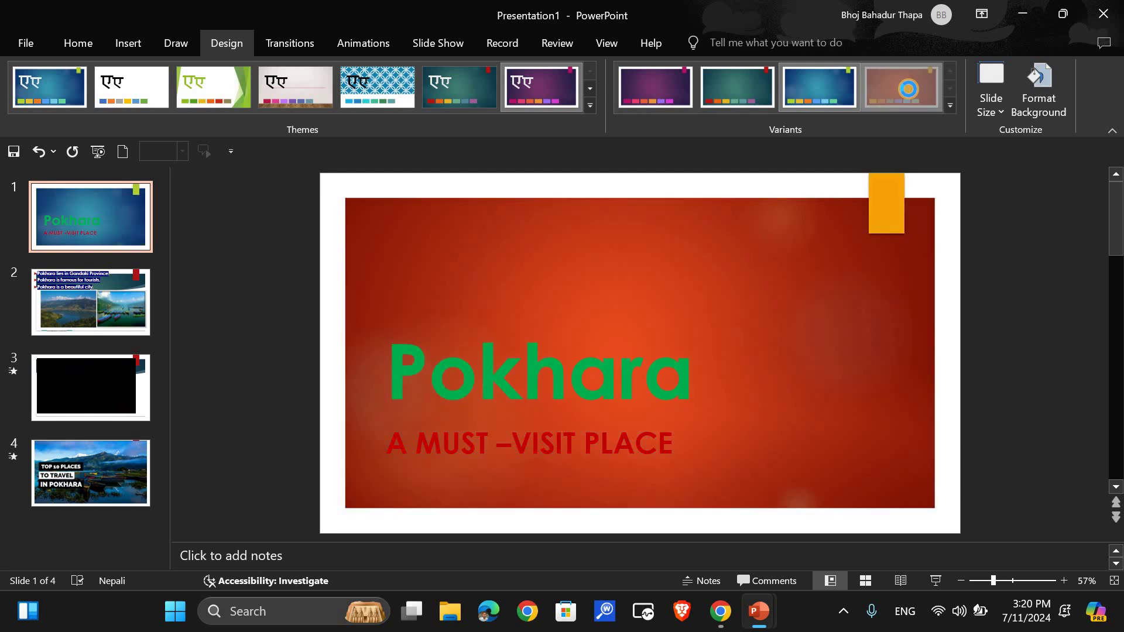
{"action": "left_click", "coordinate": [208, 97]}
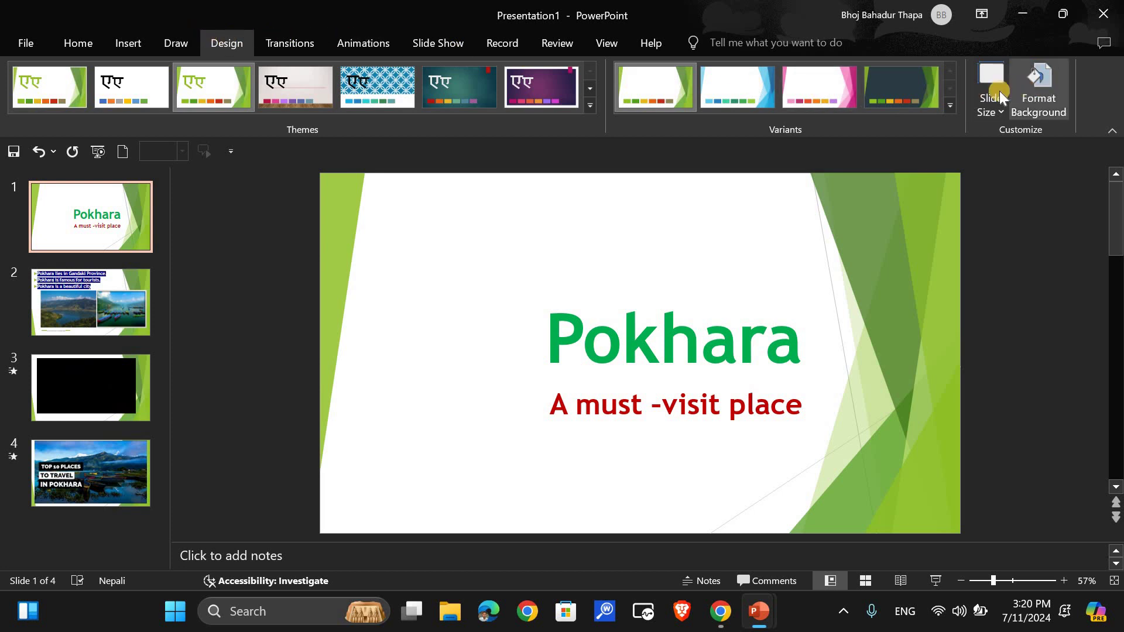
Fill the title slide's background solid yellow after trying black and red.
{"action": "left_click", "coordinate": [1035, 92]}
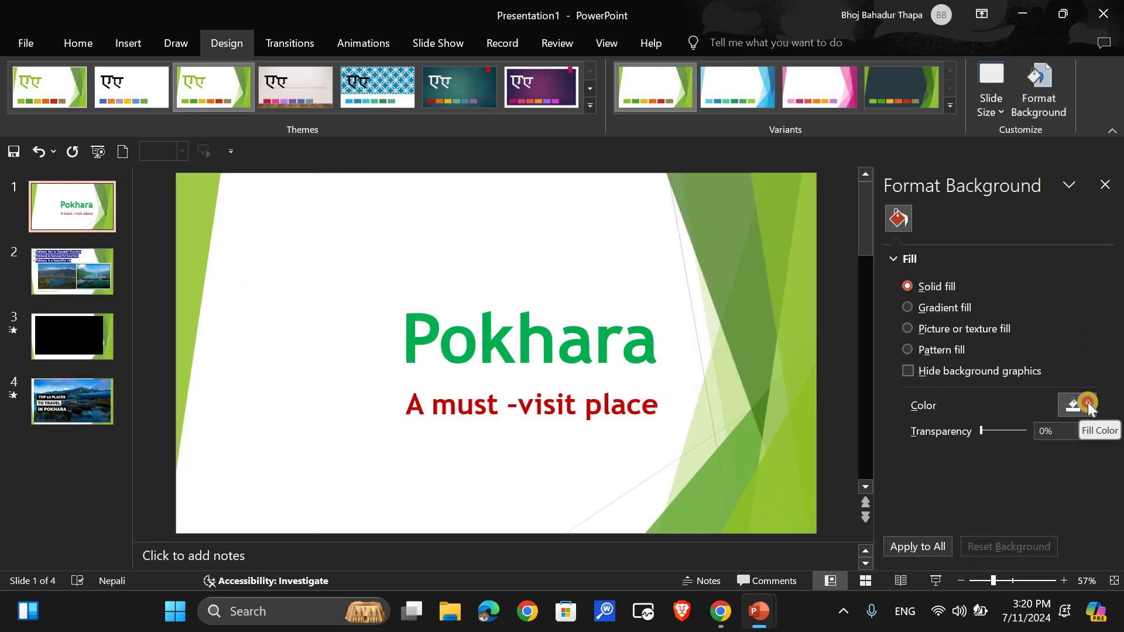
{"action": "left_click", "coordinate": [1089, 405]}
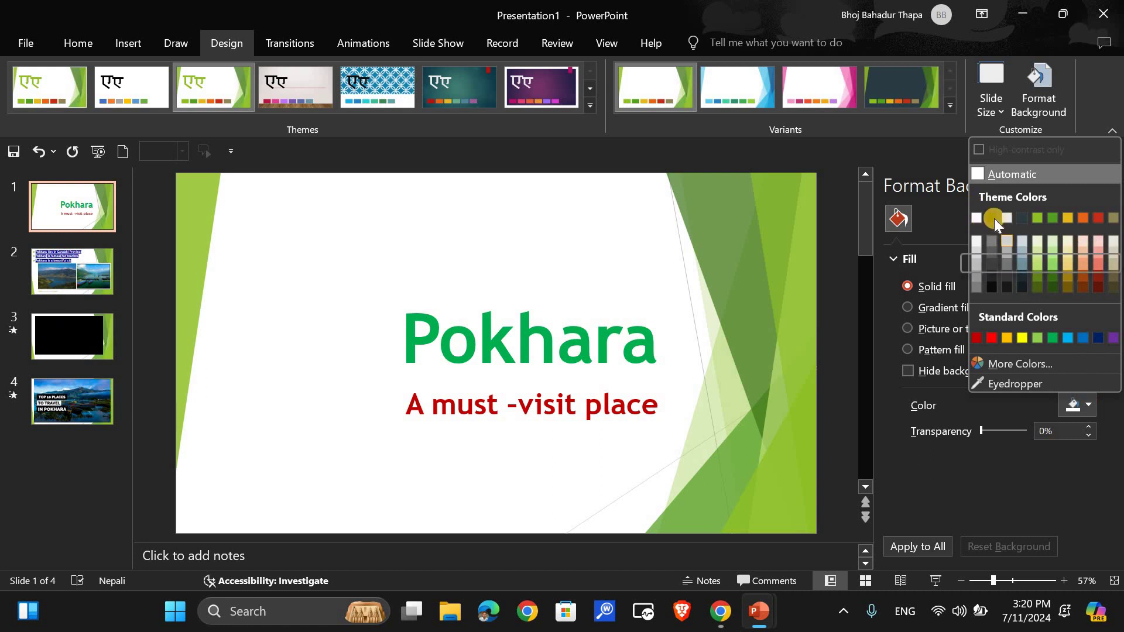
{"action": "left_click", "coordinate": [993, 217]}
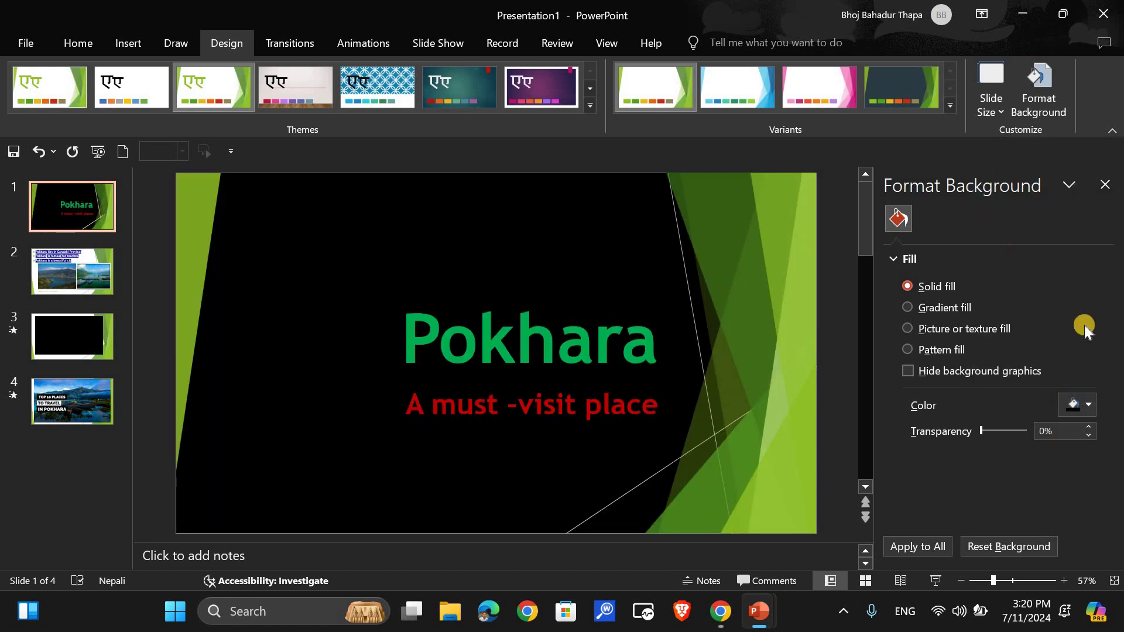
{"action": "left_click", "coordinate": [1091, 406]}
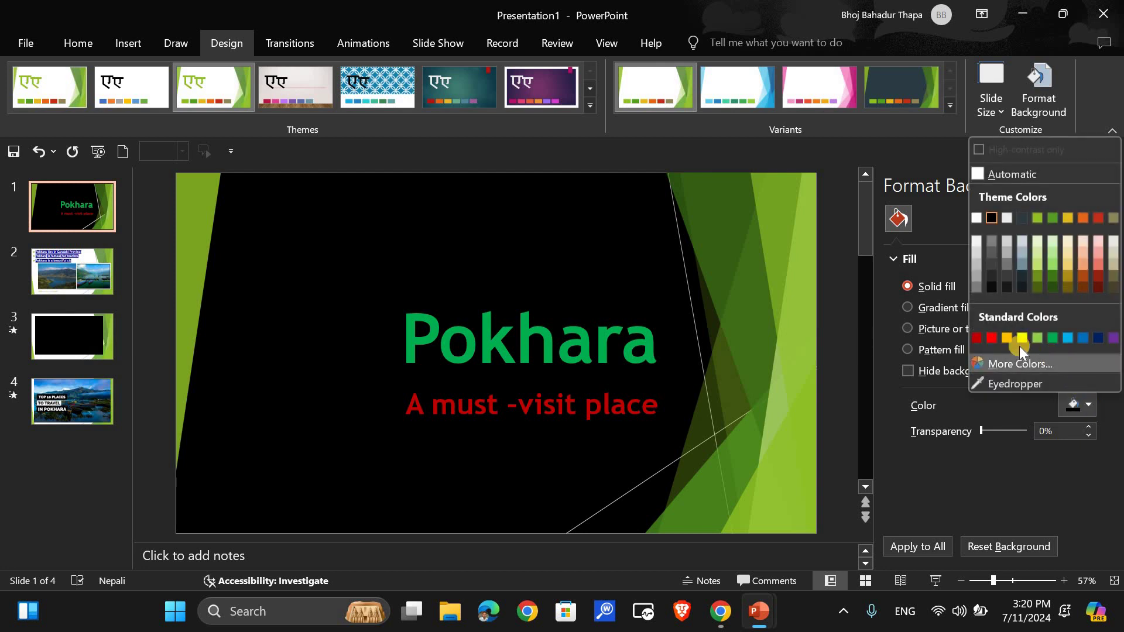
{"action": "left_click", "coordinate": [973, 335]}
{"action": "left_click", "coordinate": [1084, 404]}
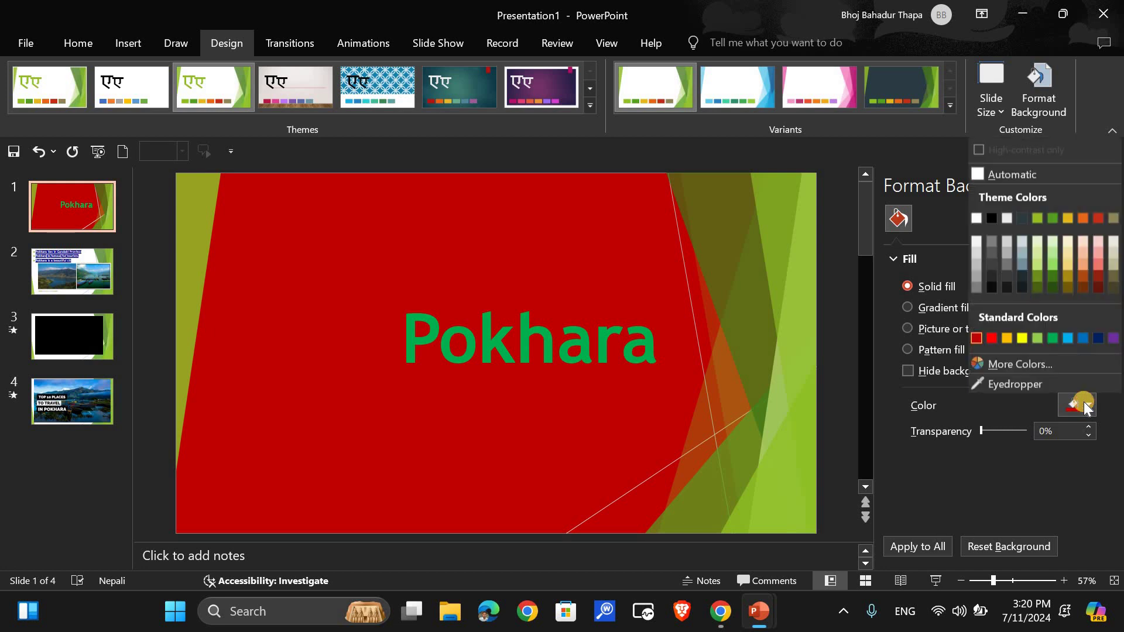
{"action": "left_click", "coordinate": [1019, 337]}
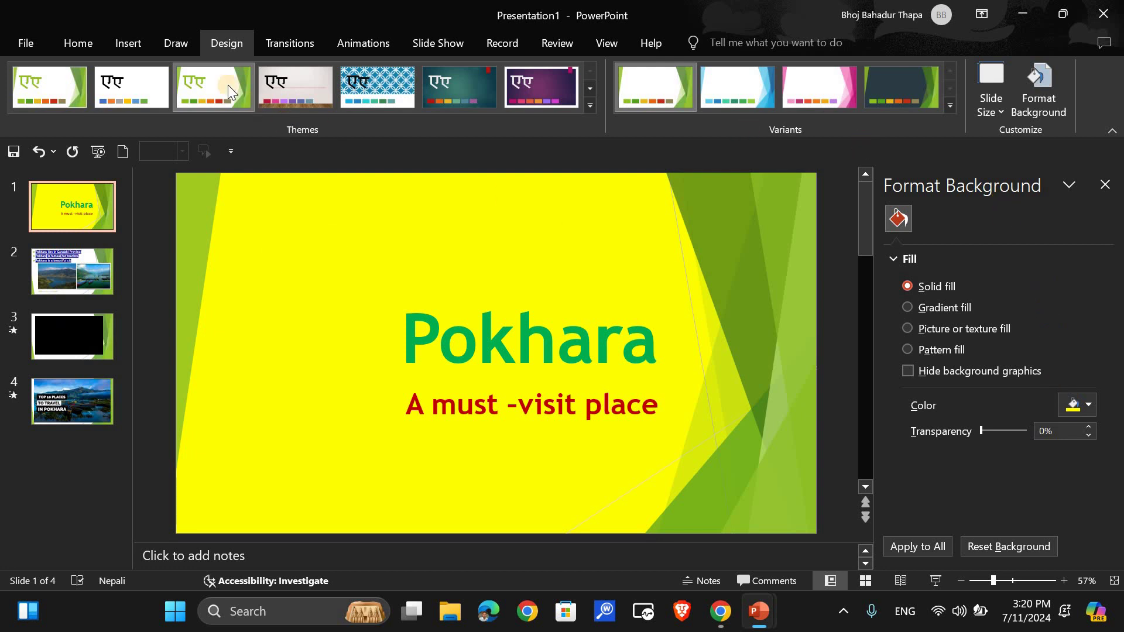
{"action": "left_click", "coordinate": [284, 46]}
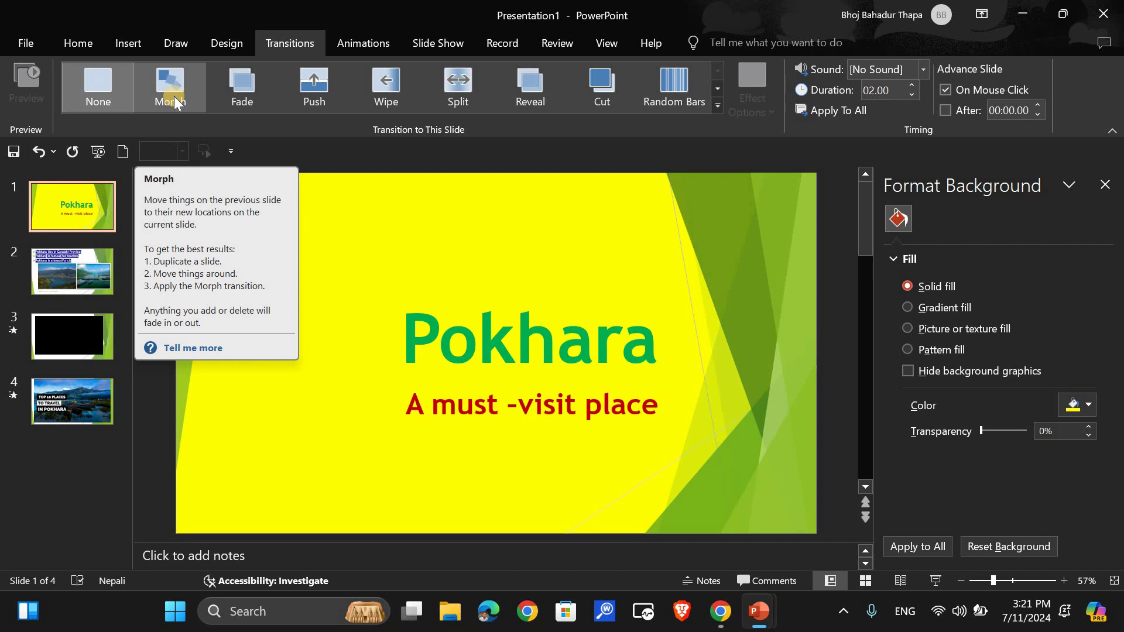
Preview the Morph, Fade, Push, Wipe, Split, Reveal, Cut and Random Bars transitions on slide 1.
{"action": "left_click", "coordinate": [174, 96]}
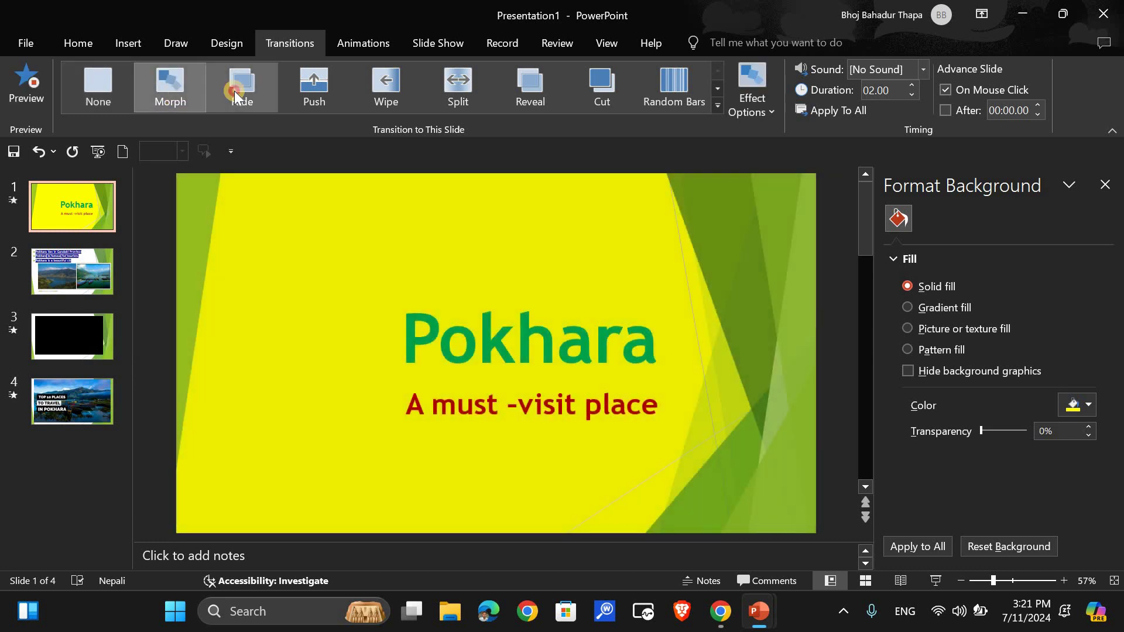
{"action": "left_click", "coordinate": [234, 90]}
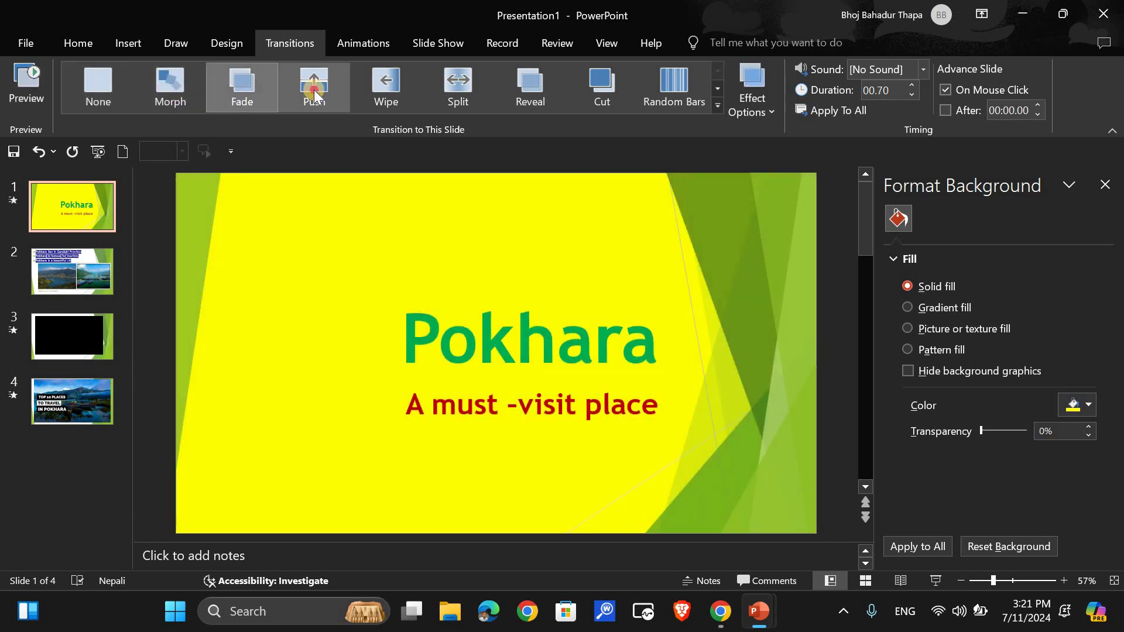
{"action": "left_click", "coordinate": [314, 90]}
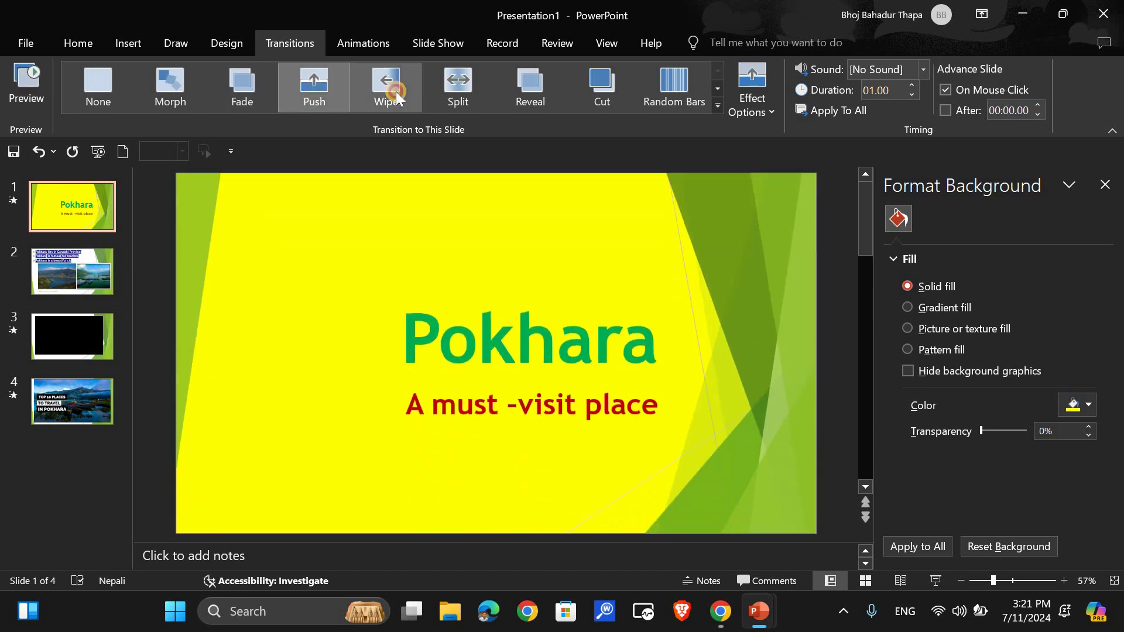
{"action": "left_click", "coordinate": [396, 92]}
{"action": "left_click", "coordinate": [456, 89]}
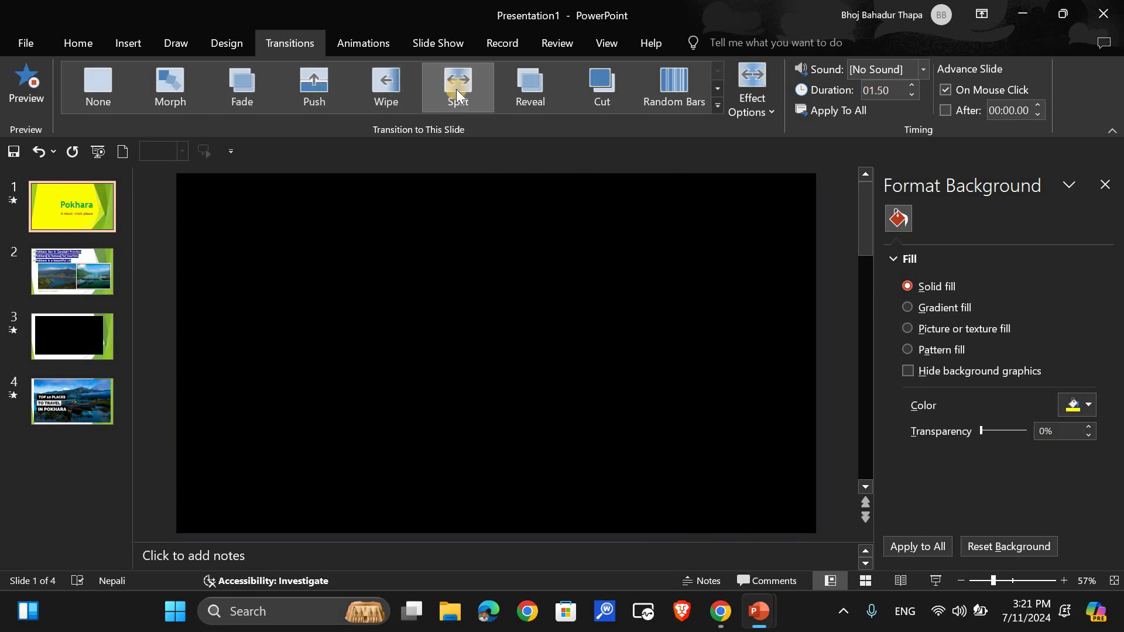
{"action": "left_click", "coordinate": [527, 89]}
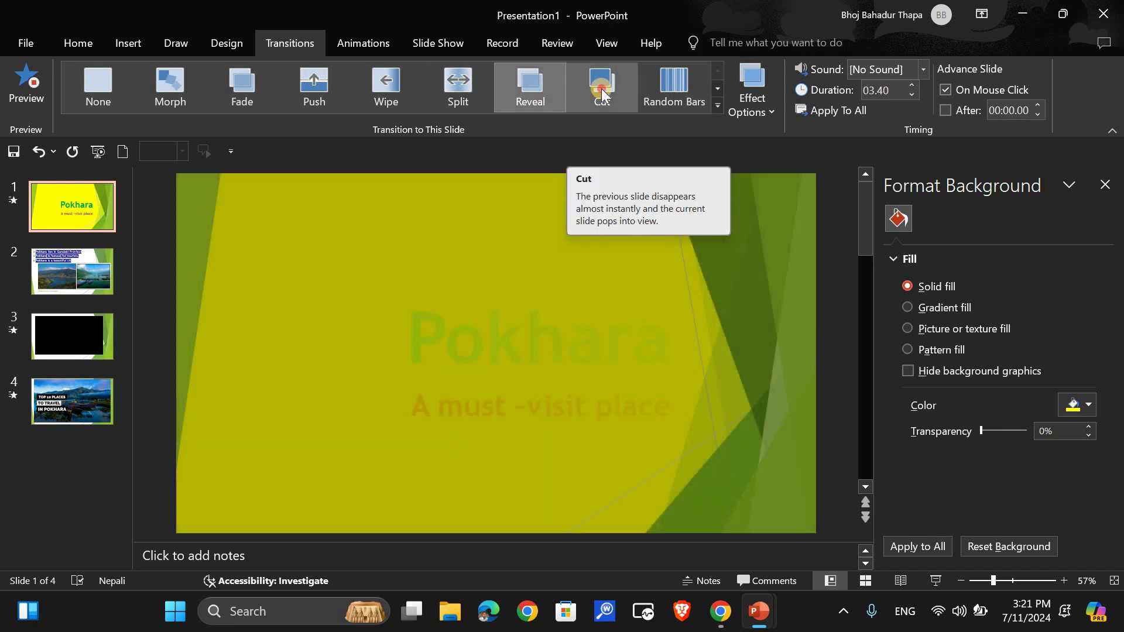
{"action": "left_click", "coordinate": [602, 89]}
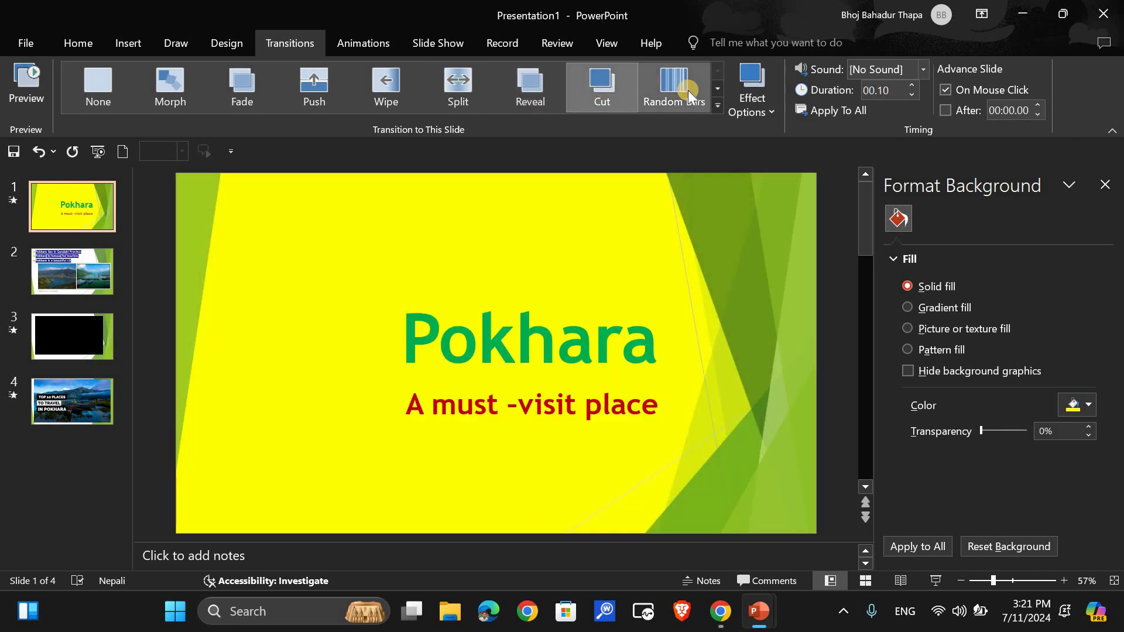
{"action": "left_click", "coordinate": [687, 90]}
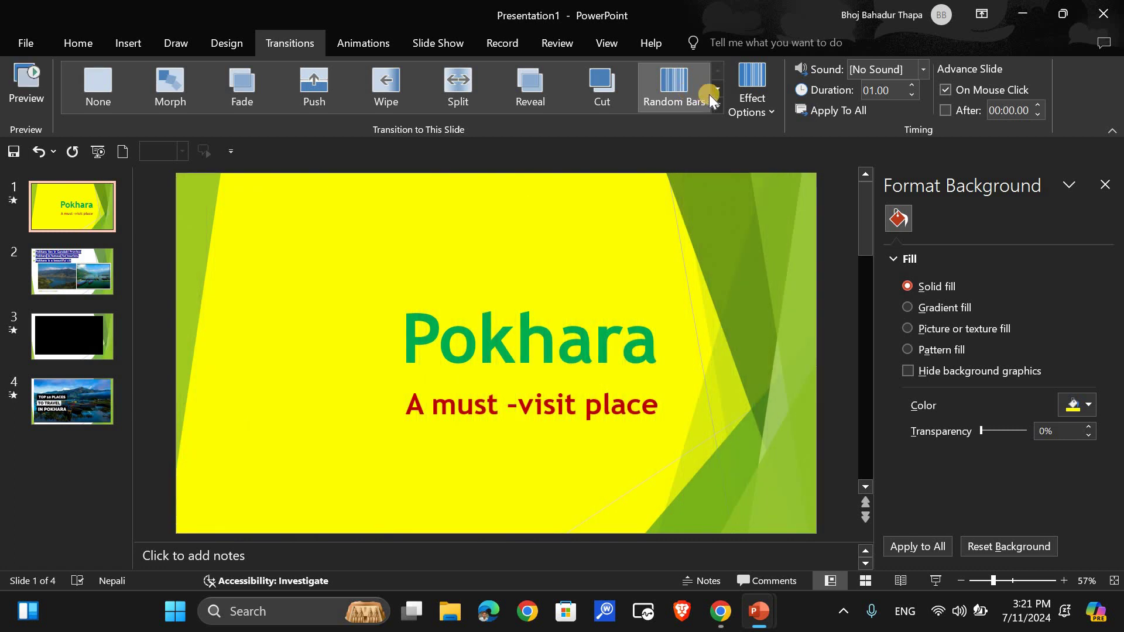
Give the title slide the Wind transition after trying Curtains and Prestige.
{"action": "left_click", "coordinate": [718, 103]}
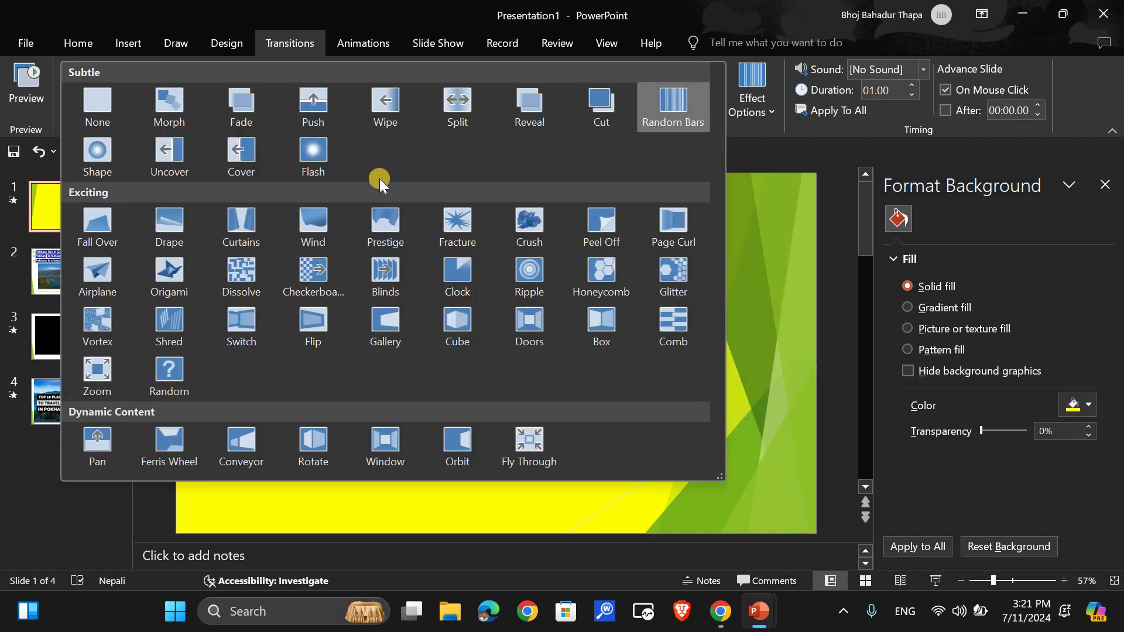
{"action": "left_click", "coordinate": [230, 216]}
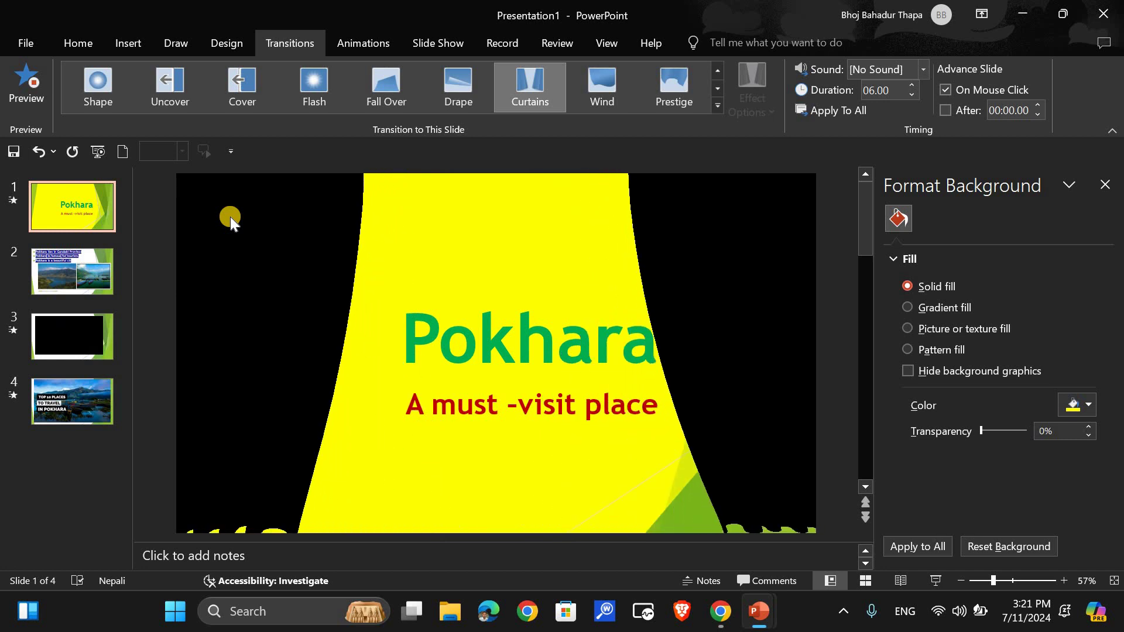
{"action": "left_click", "coordinate": [603, 98]}
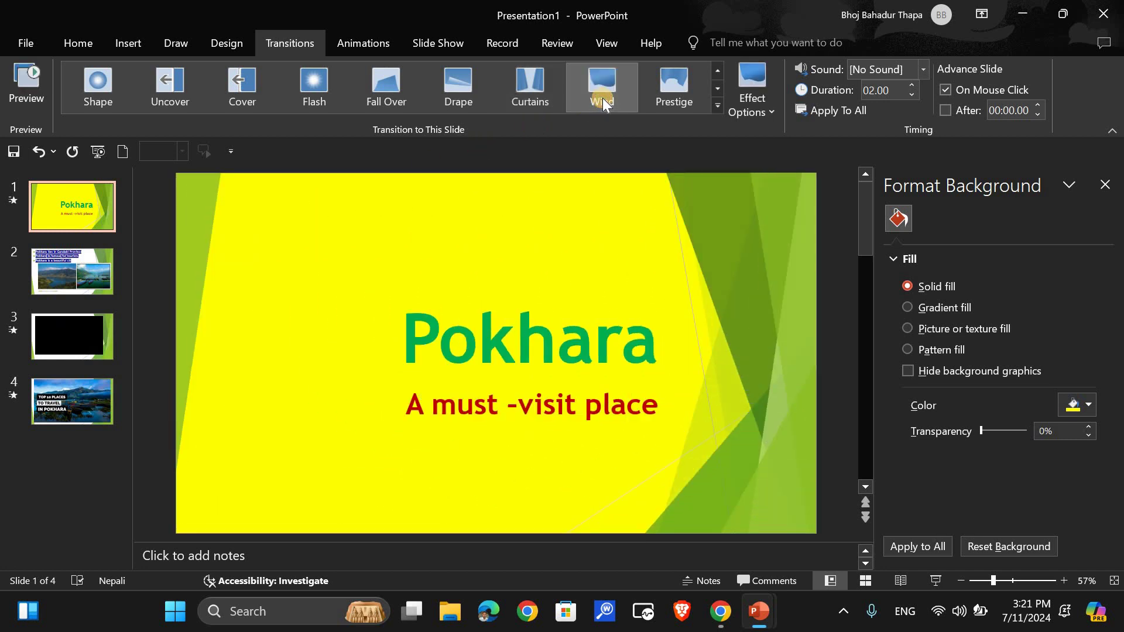
{"action": "left_click", "coordinate": [654, 87]}
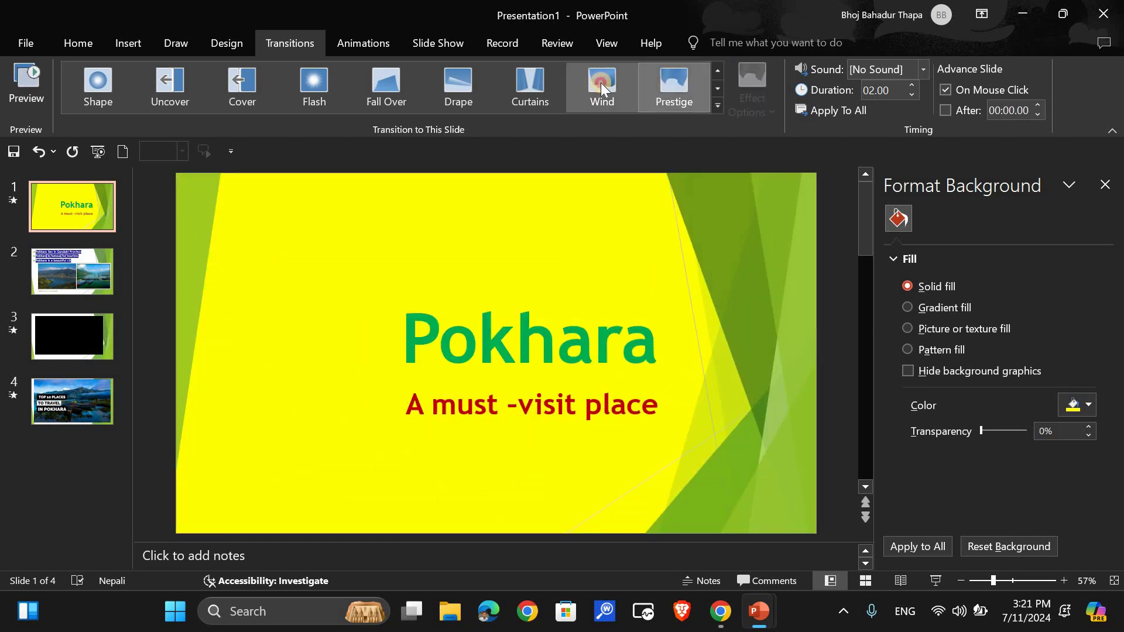
{"action": "left_click", "coordinate": [600, 83]}
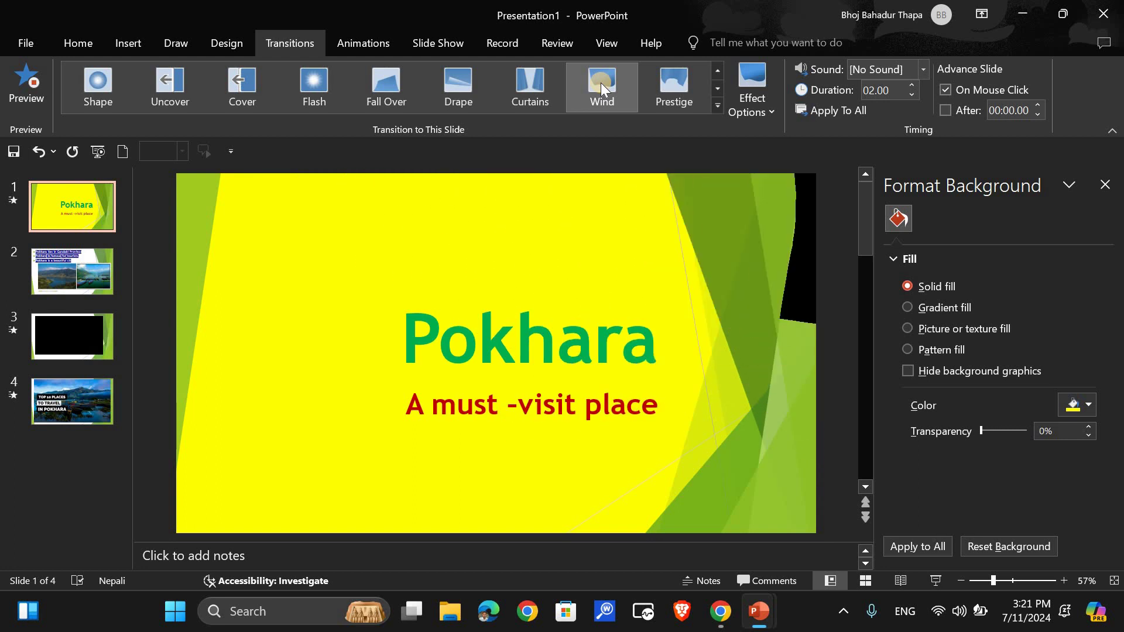
{"action": "left_click", "coordinate": [38, 265]}
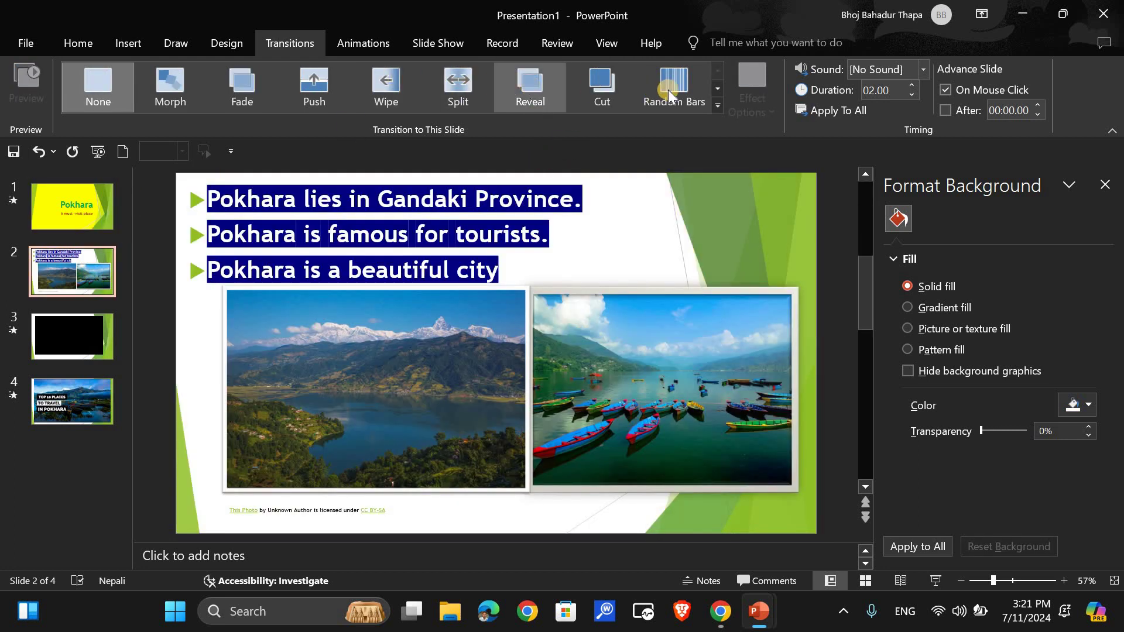
Give slide 2 the Curtains transition and slide 3 the Airplane transition.
{"action": "left_click", "coordinate": [717, 105]}
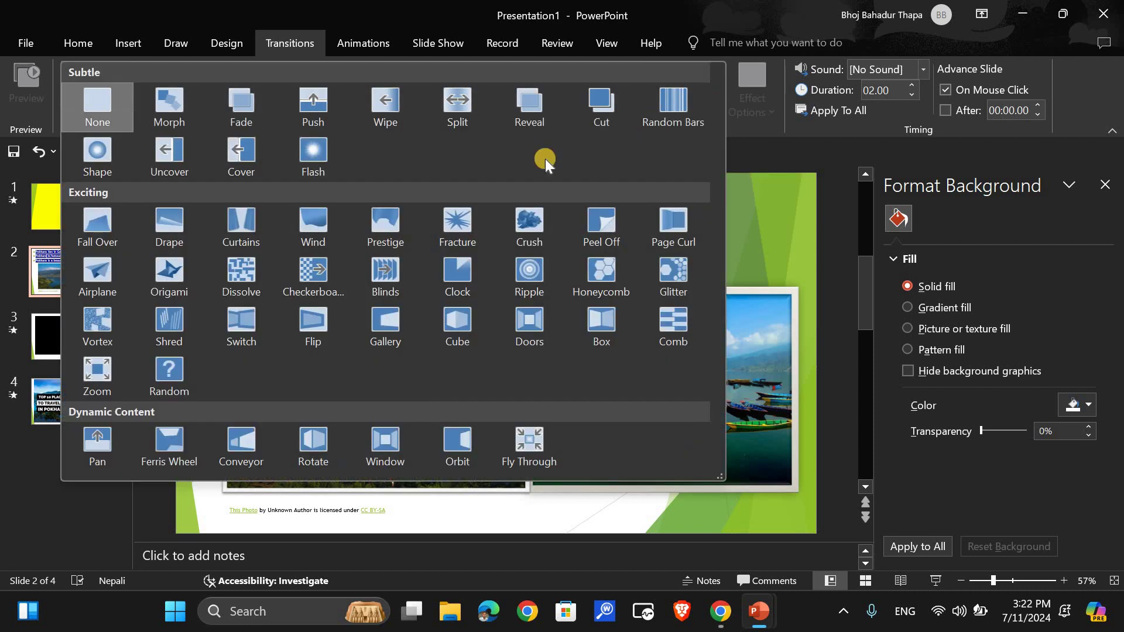
{"action": "left_click", "coordinate": [258, 231]}
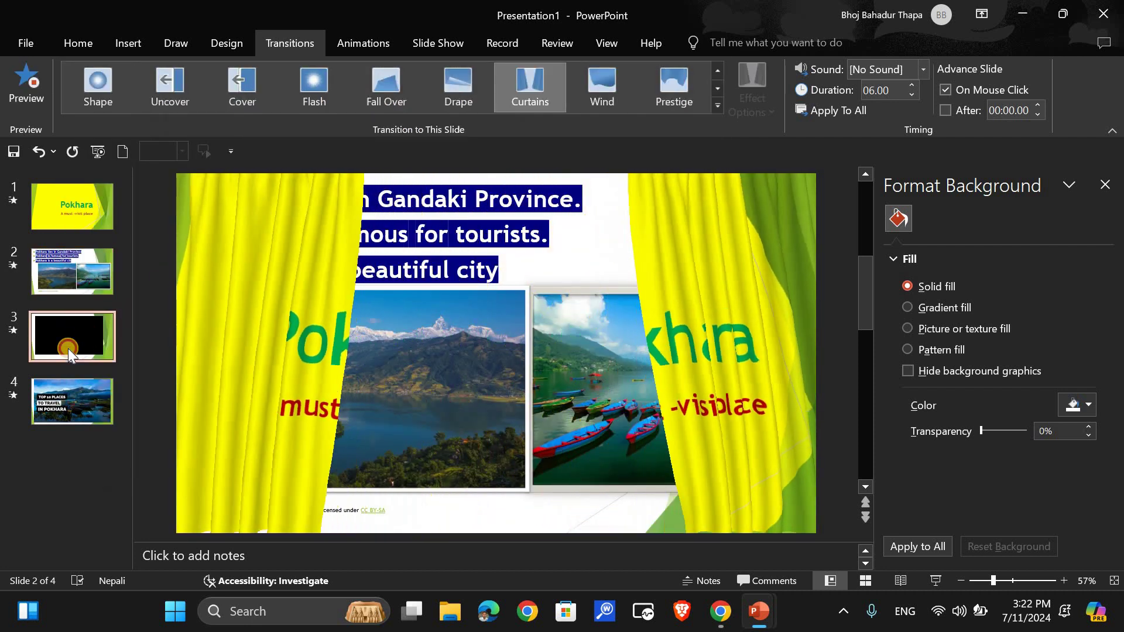
{"action": "left_click", "coordinate": [68, 349]}
{"action": "left_click", "coordinate": [462, 186]}
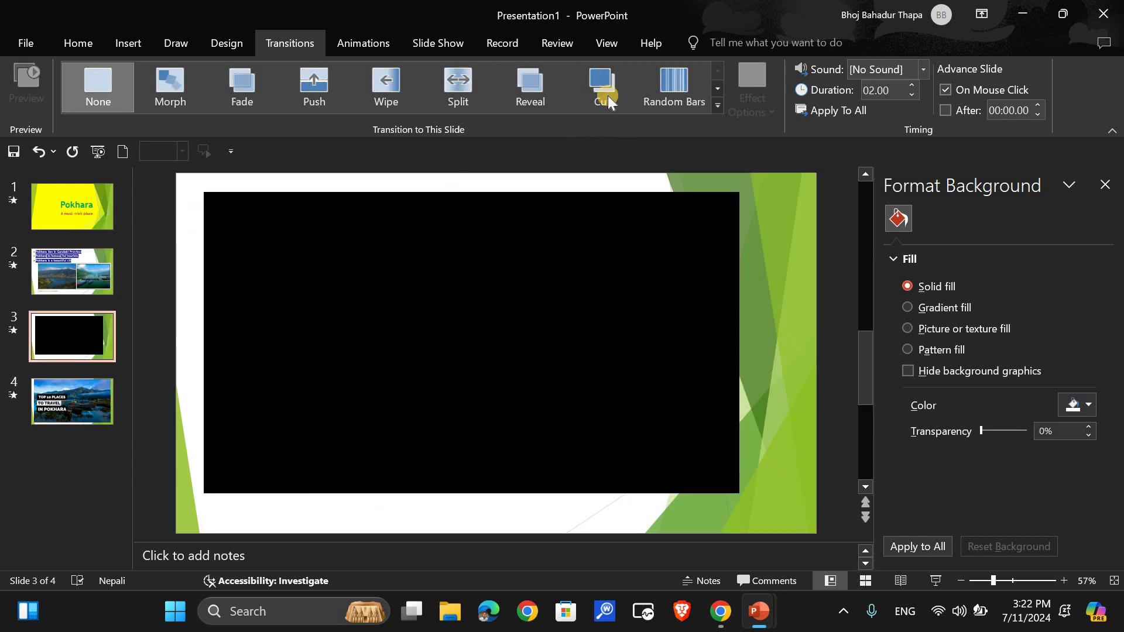
{"action": "left_click", "coordinate": [719, 104]}
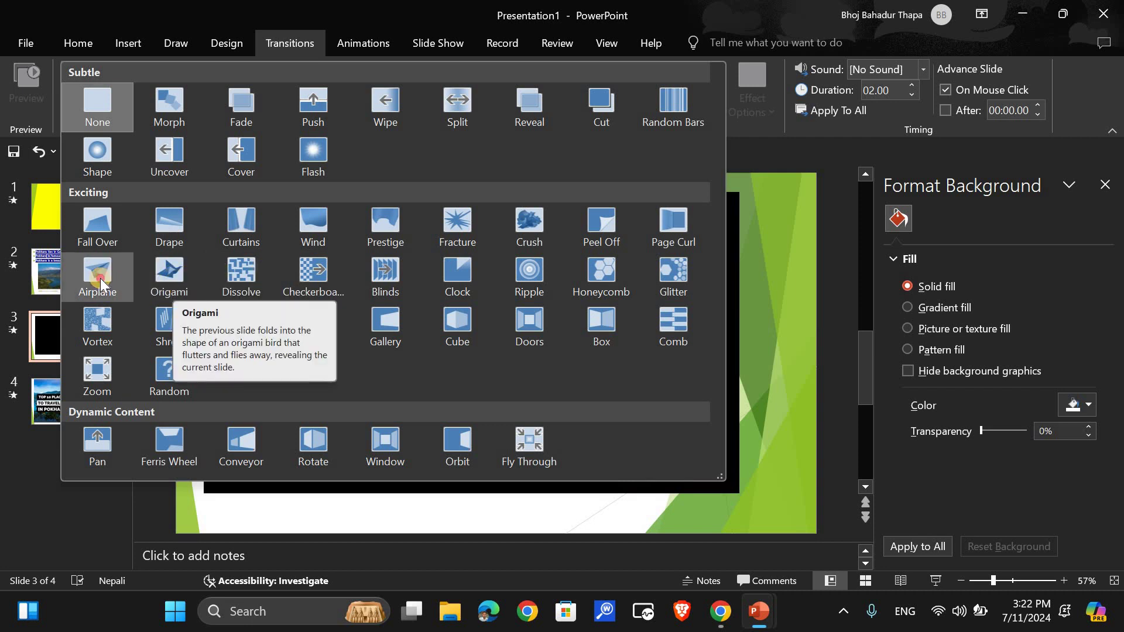
{"action": "left_click", "coordinate": [100, 279]}
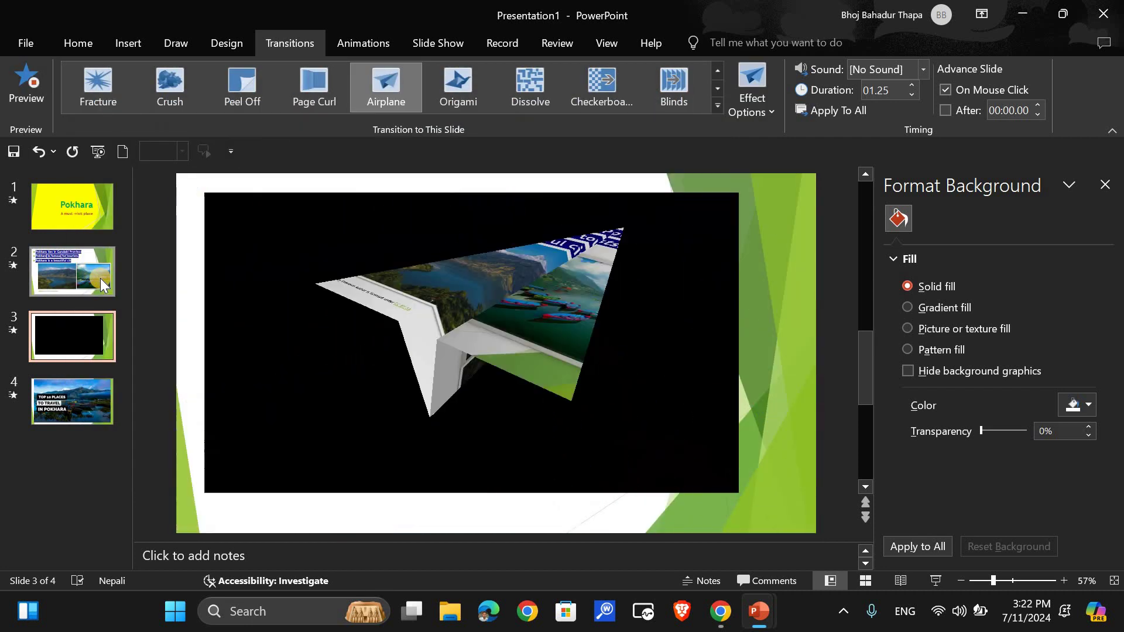
Give the video slide 4 the Honeycomb transition.
{"action": "left_click", "coordinate": [77, 336]}
{"action": "left_click", "coordinate": [70, 396]}
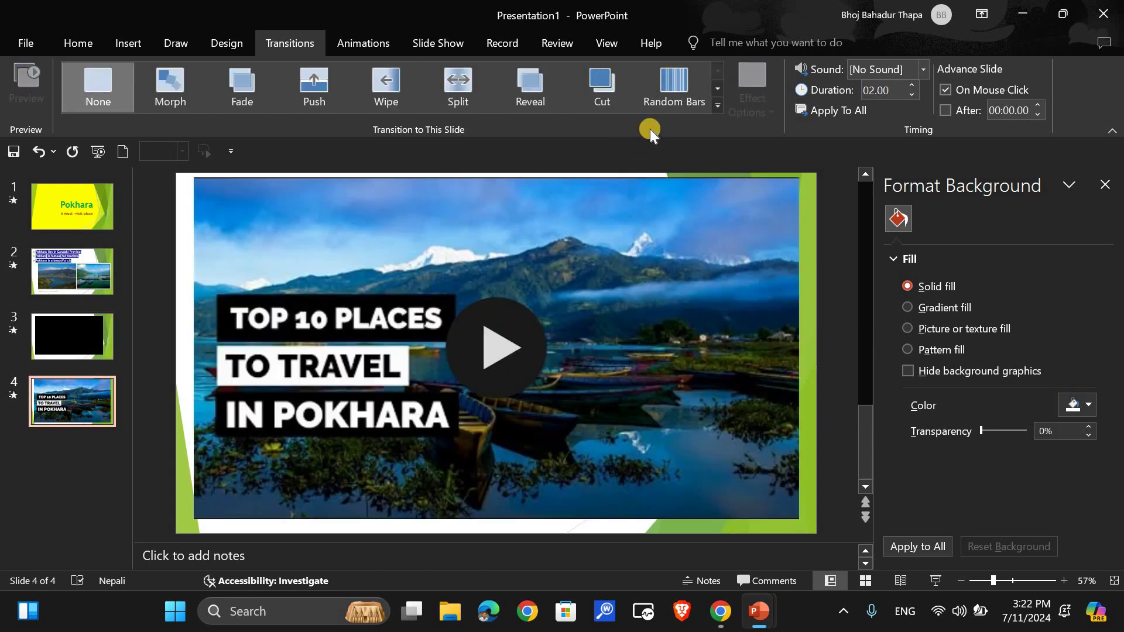
{"action": "left_click", "coordinate": [719, 111]}
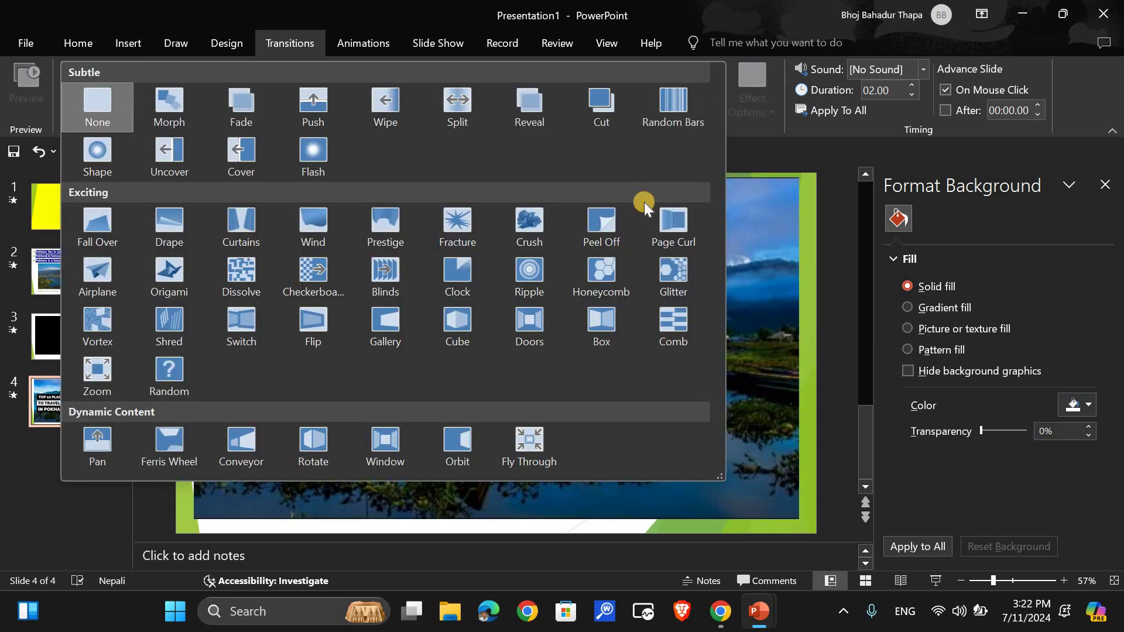
{"action": "left_click", "coordinate": [613, 262]}
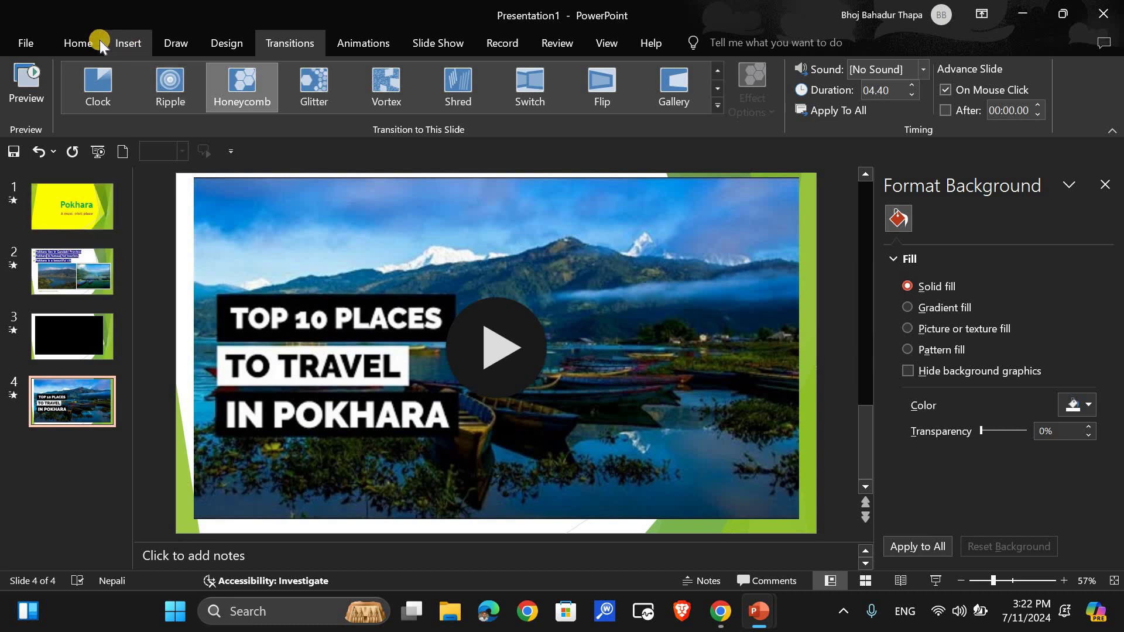
On the Animations tab, select the three bullet lines on slide 2.
{"action": "left_click", "coordinate": [350, 55]}
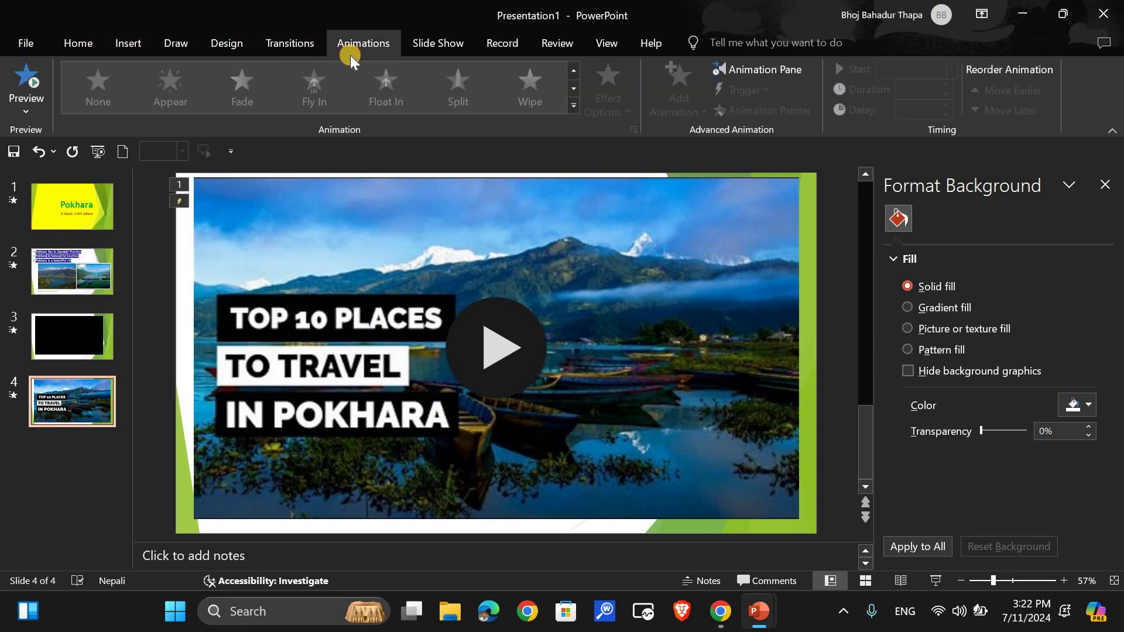
{"action": "left_click", "coordinate": [90, 206]}
{"action": "left_click", "coordinate": [73, 258]}
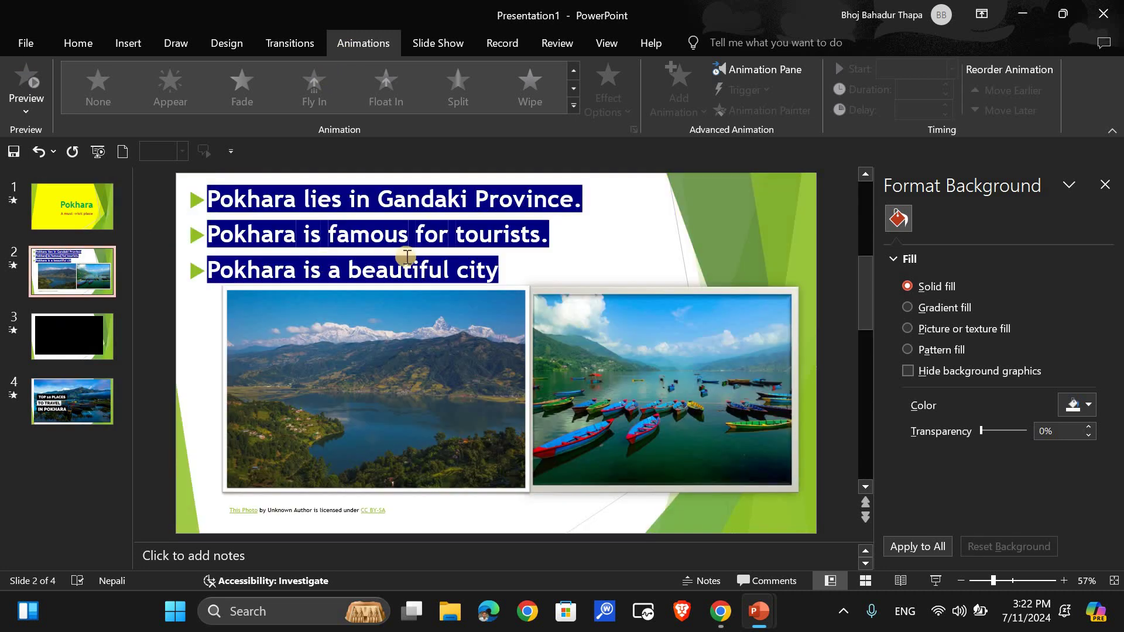
{"action": "left_click_drag", "start_coordinate": [489, 262], "coordinate": [202, 196]}
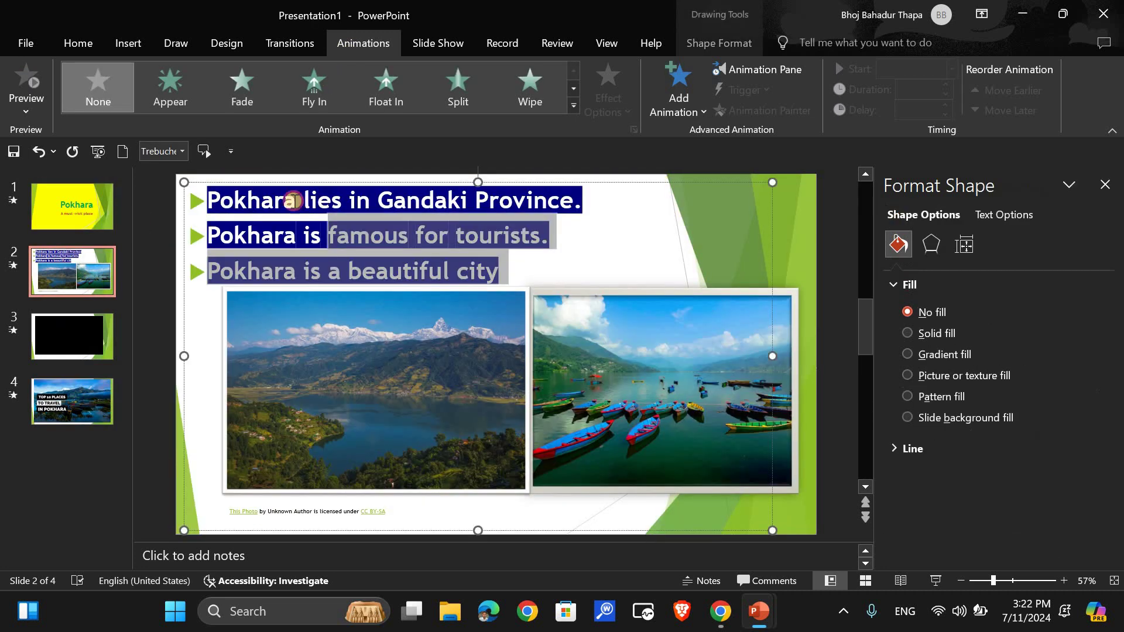
Apply the Grow & Turn entrance effect to the bullets after trying Fly In, Float In, Split and Wipe.
{"action": "left_click", "coordinate": [314, 96]}
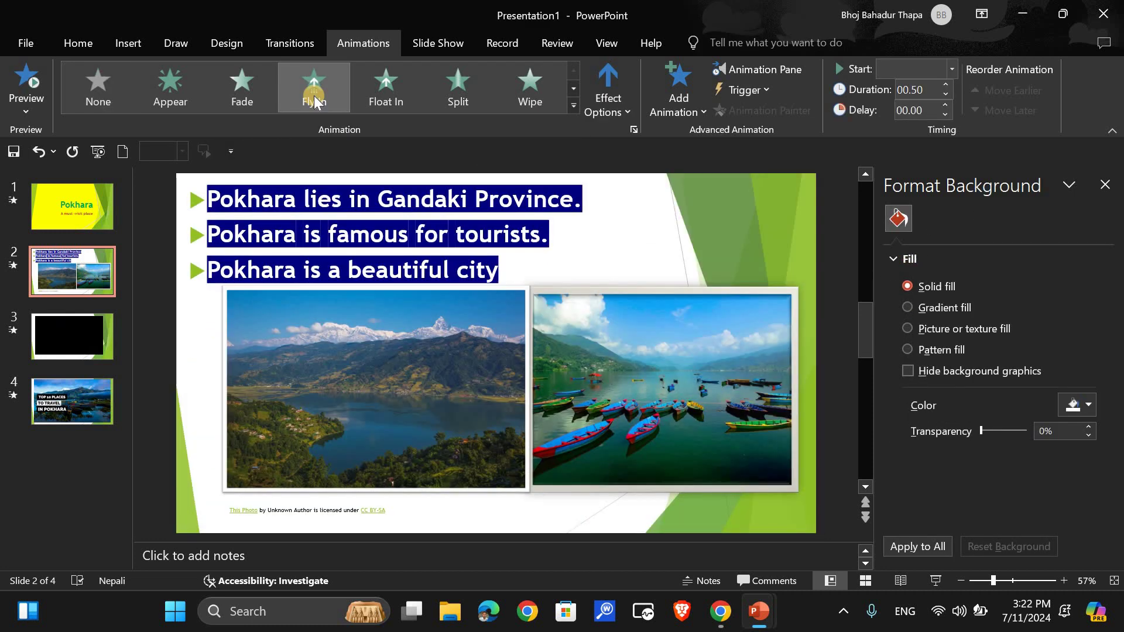
{"action": "left_click", "coordinate": [395, 95]}
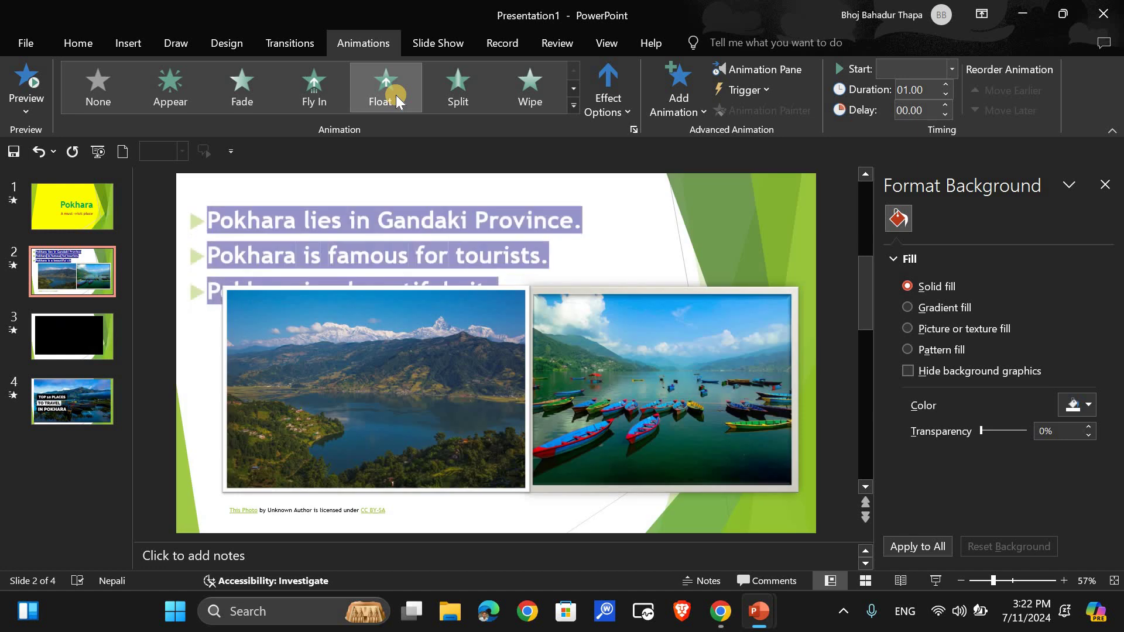
{"action": "left_click", "coordinate": [465, 85]}
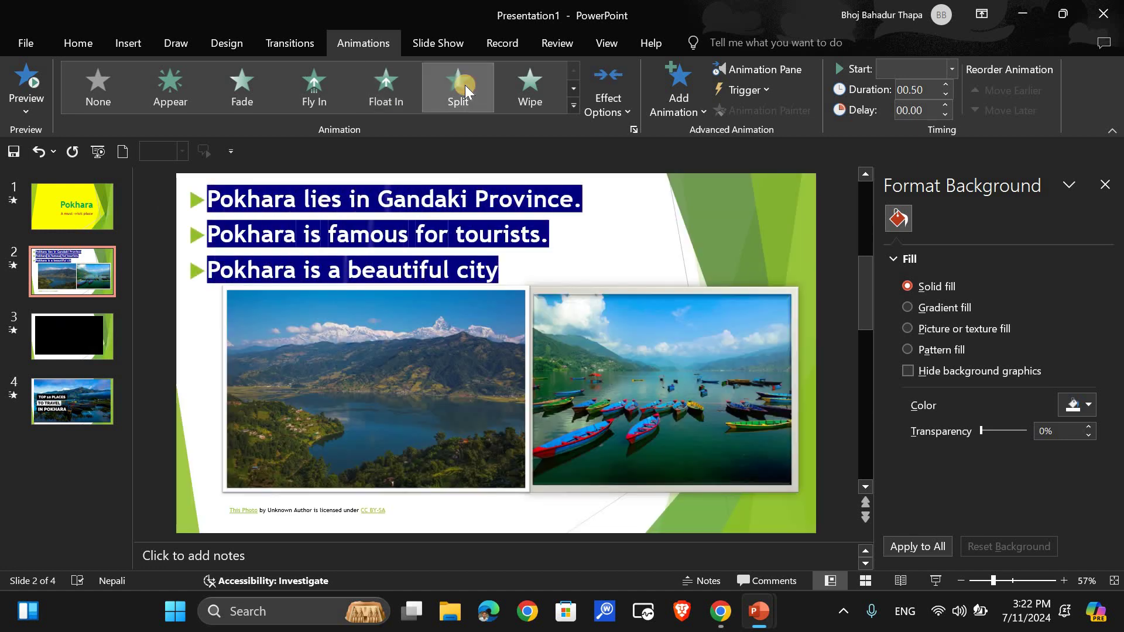
{"action": "left_click", "coordinate": [565, 101]}
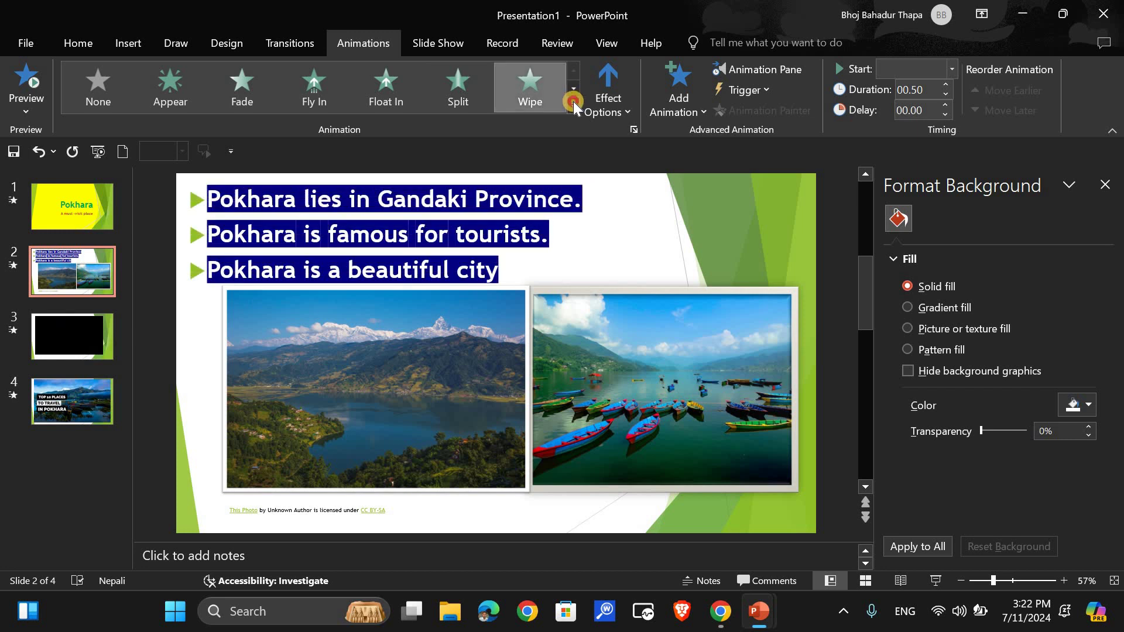
{"action": "left_click", "coordinate": [574, 101]}
{"action": "left_click", "coordinate": [251, 223]}
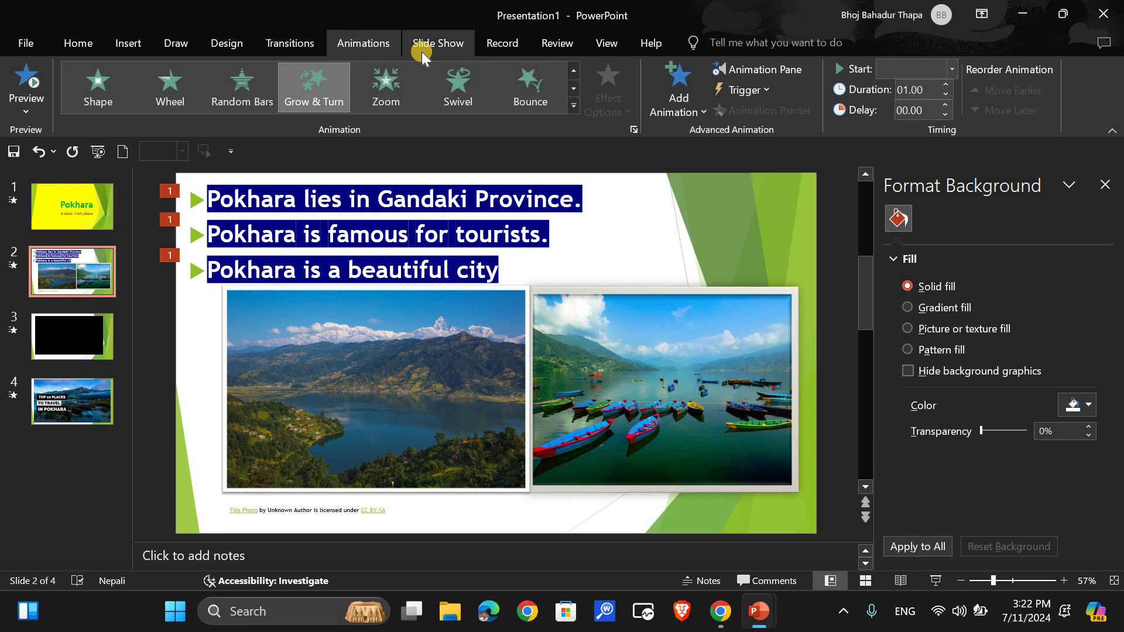
Look through the Record tab's slide show recording options without choosing any, then reselect slide 1.
{"action": "left_click", "coordinate": [491, 50]}
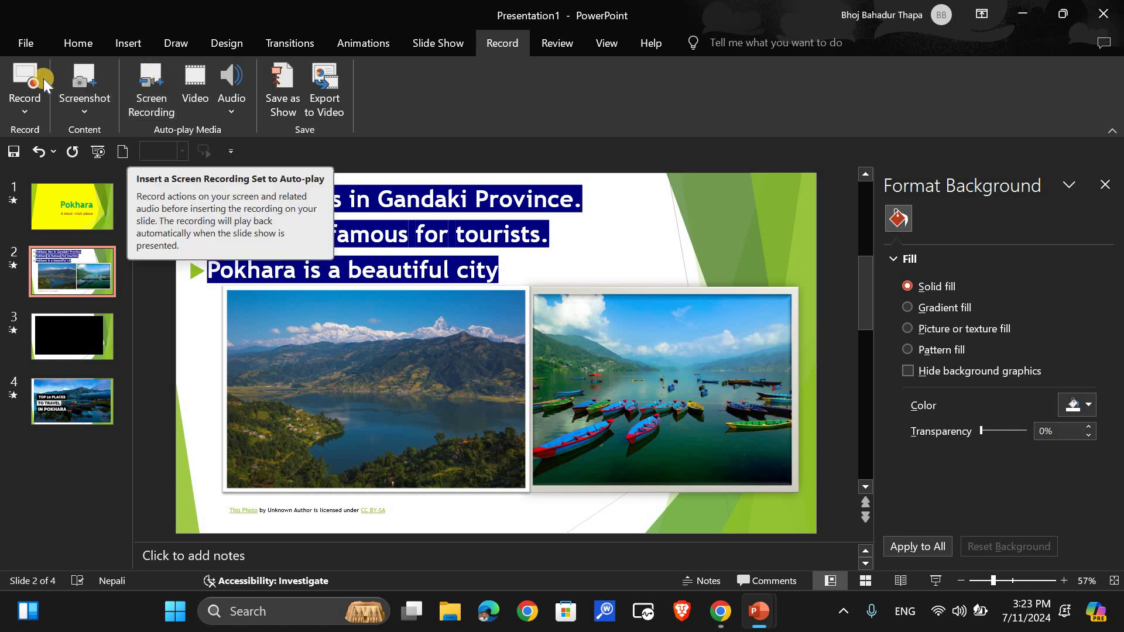
{"action": "left_click", "coordinate": [28, 105]}
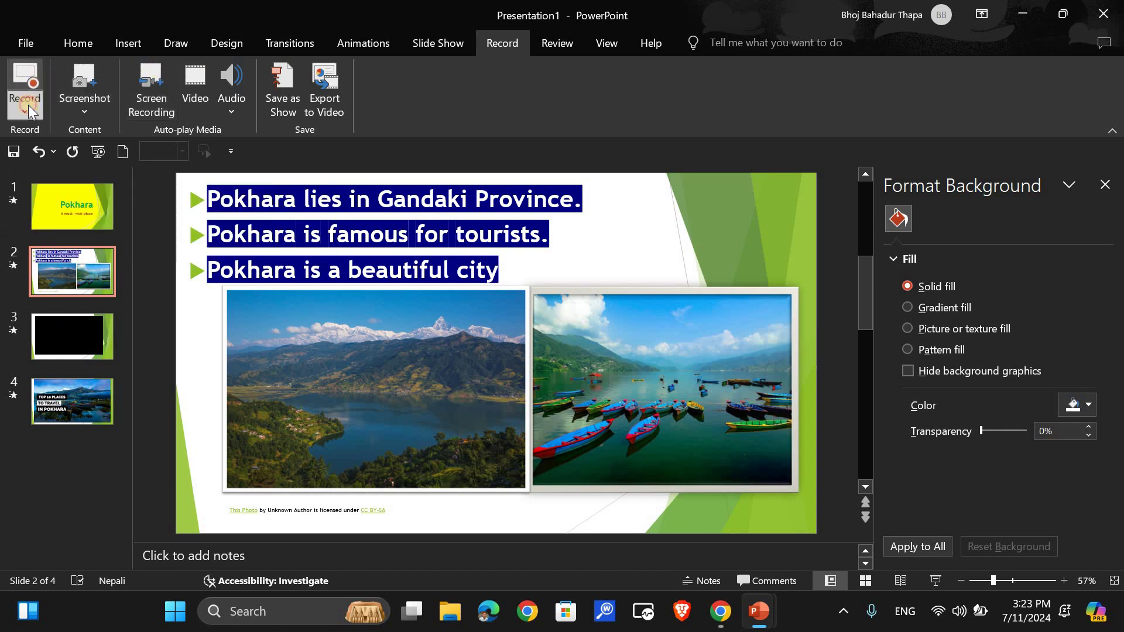
{"action": "left_click", "coordinate": [286, 222]}
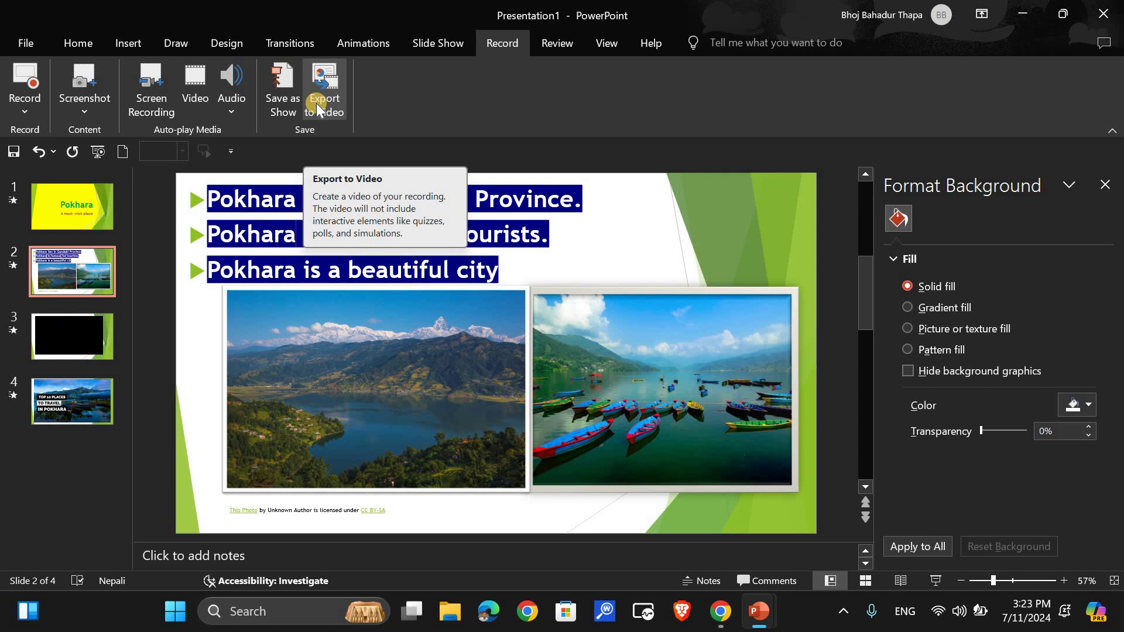
{"action": "left_click", "coordinate": [81, 205]}
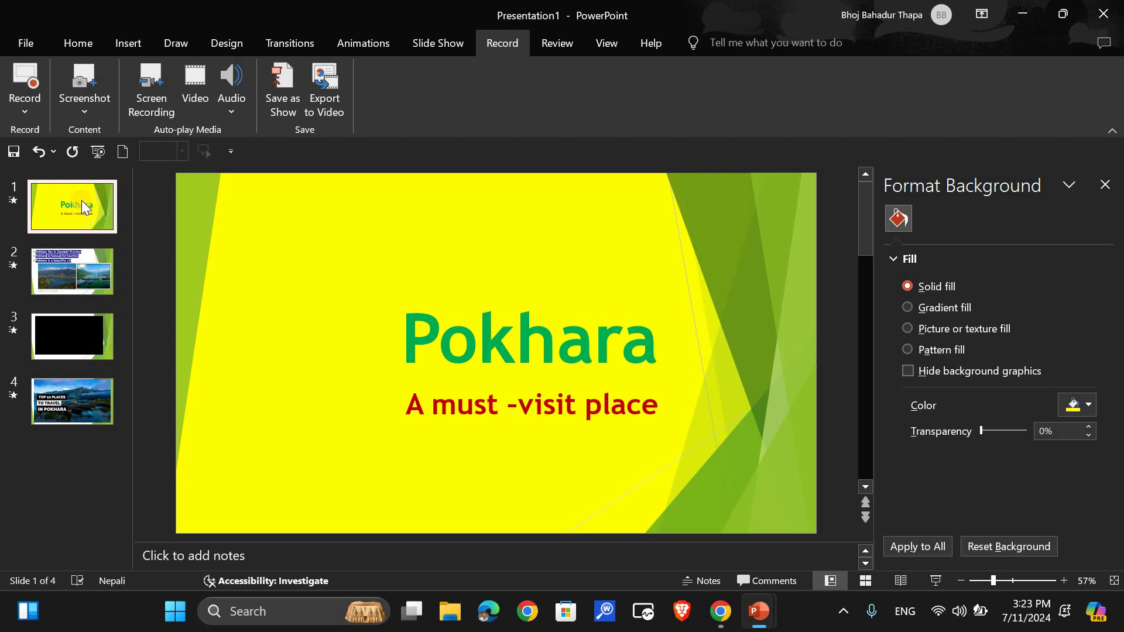
Switch the ribbon back to the Home tab.
{"action": "left_click", "coordinate": [76, 41]}
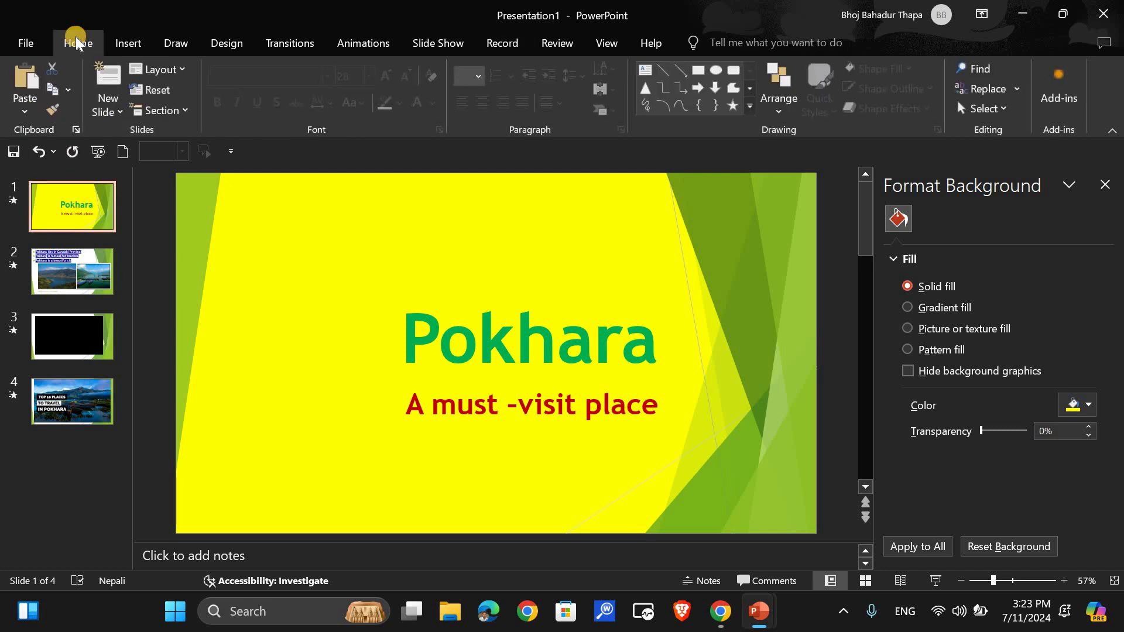